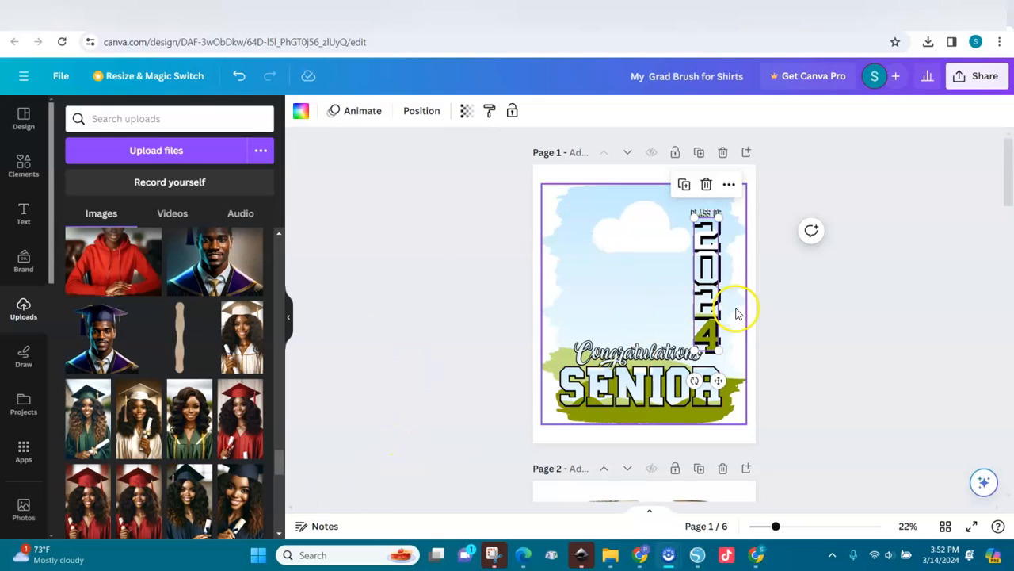
Step: Select and deselect the vertical 2024 graphic on page 1, then view its layers list
{"action": "left_click", "coordinate": [772, 333]}
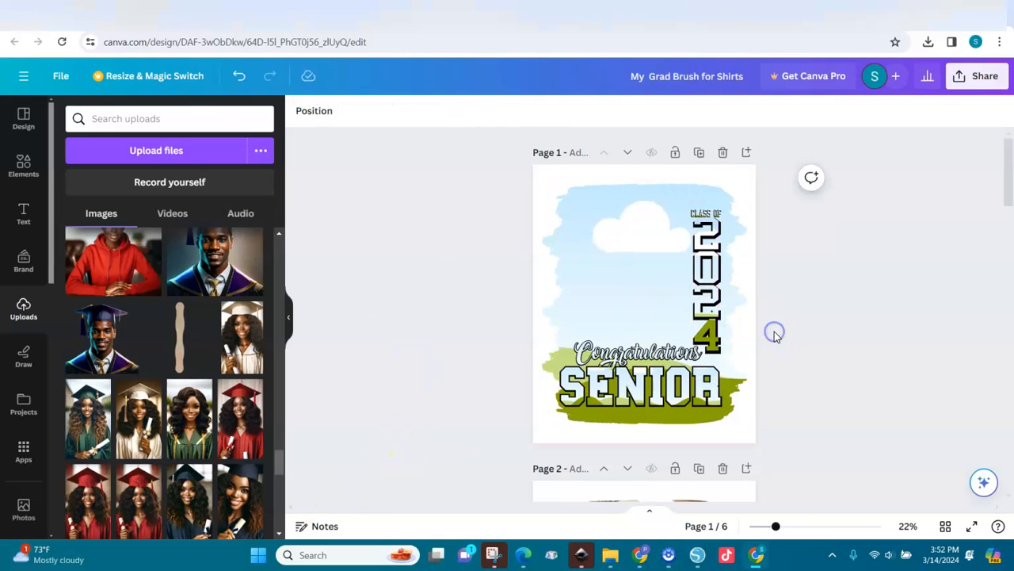
{"action": "left_click", "coordinate": [716, 328]}
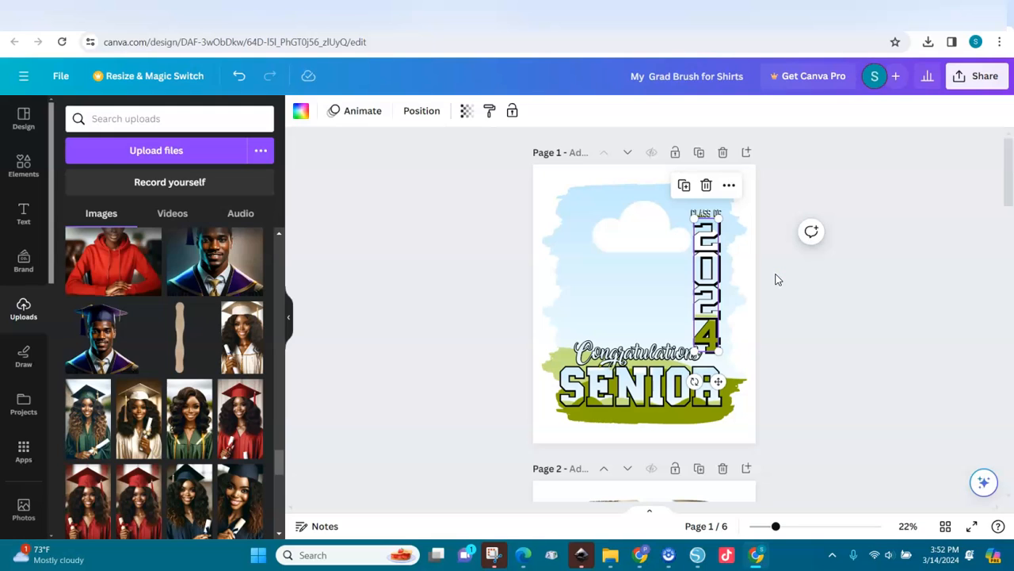
{"action": "left_click", "coordinate": [563, 172]}
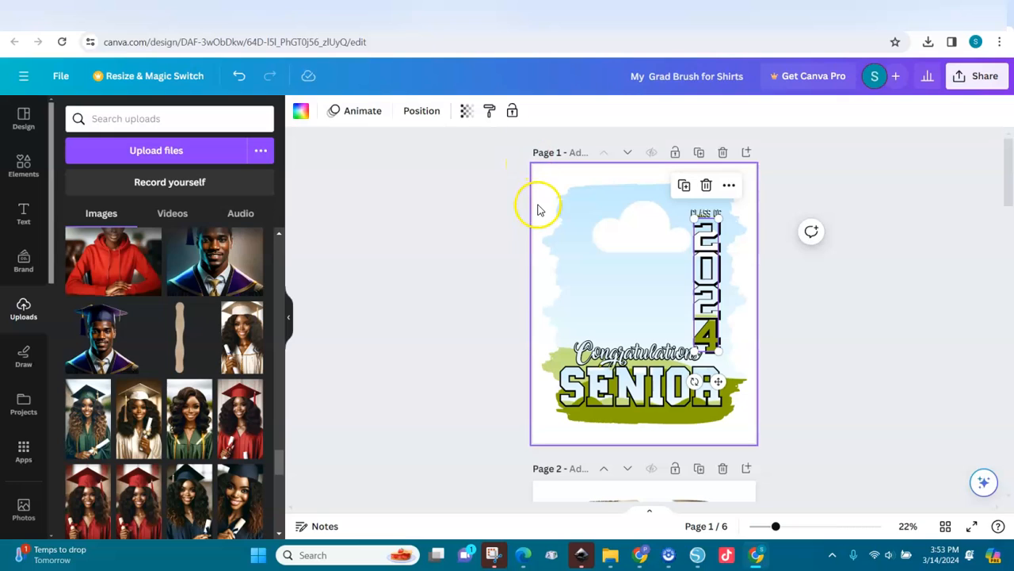
{"action": "left_click", "coordinate": [539, 171]}
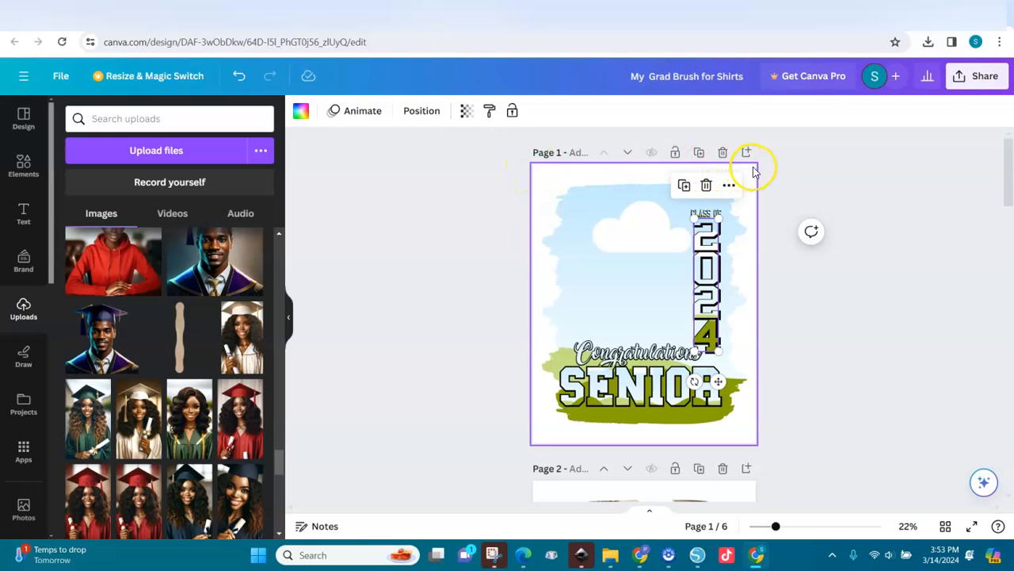
{"action": "left_click", "coordinate": [761, 420]}
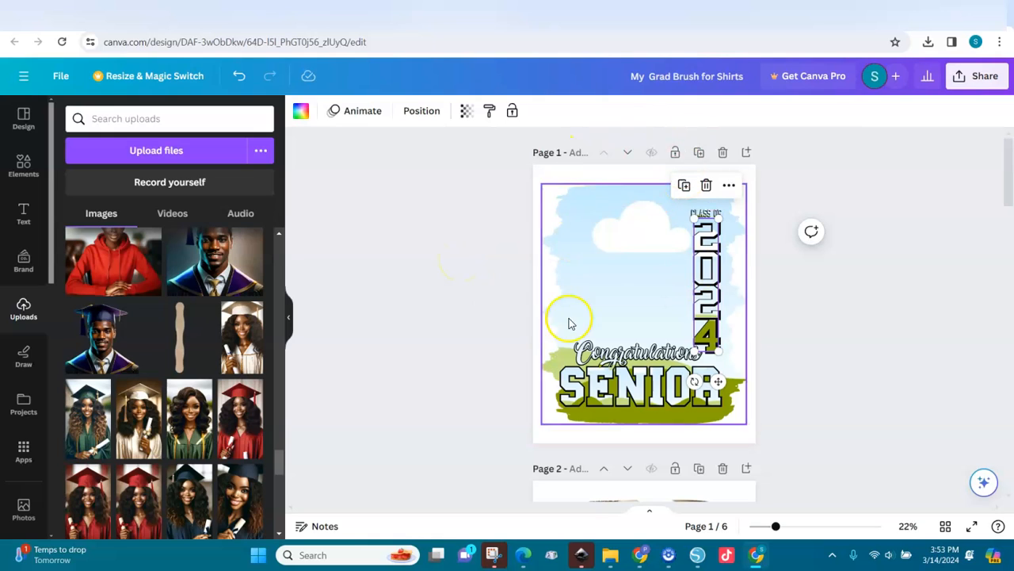
{"action": "left_click", "coordinate": [784, 269]}
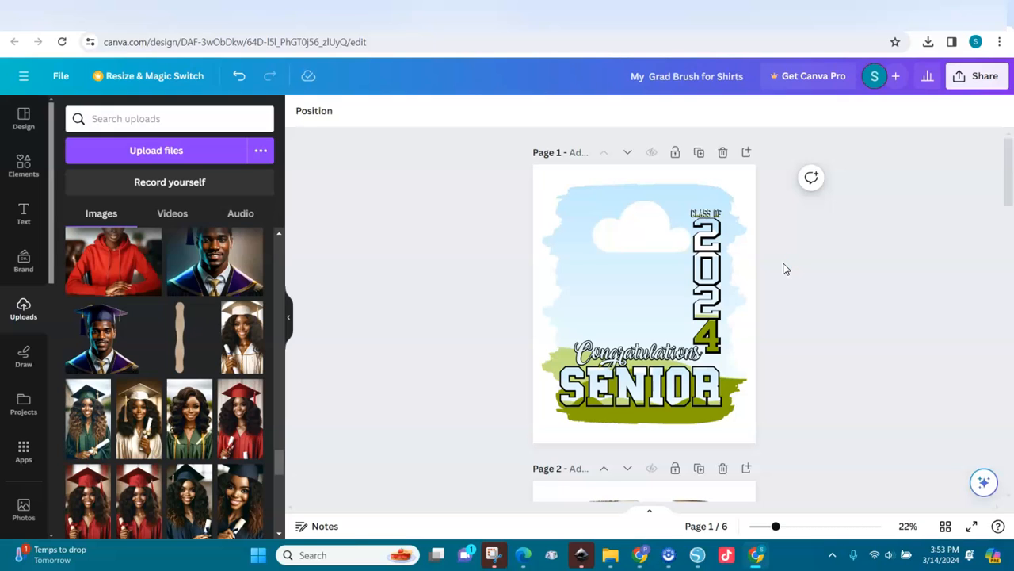
{"action": "left_click", "coordinate": [661, 274]}
{"action": "left_click", "coordinate": [491, 293]}
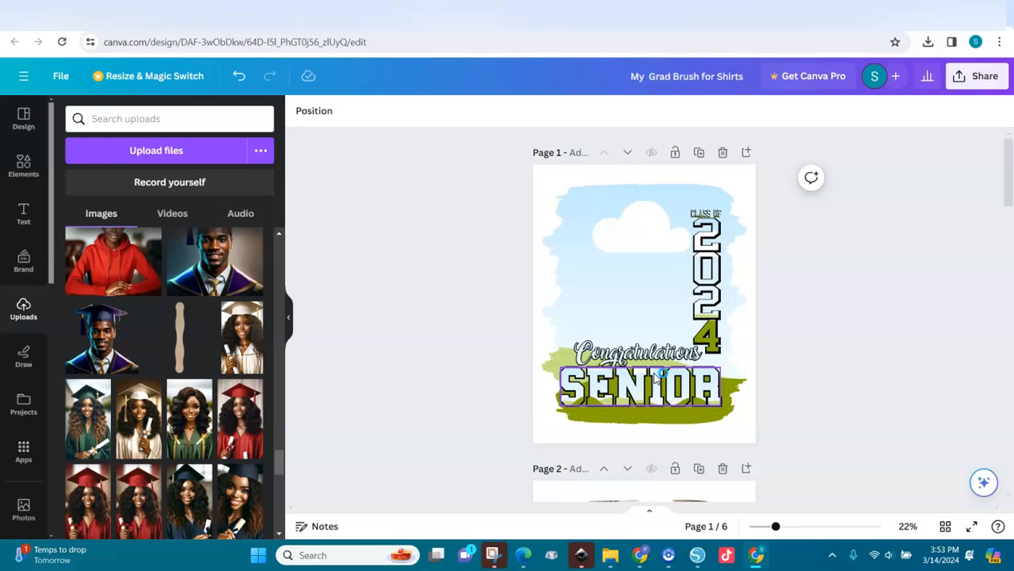
{"action": "left_click", "coordinate": [311, 114]}
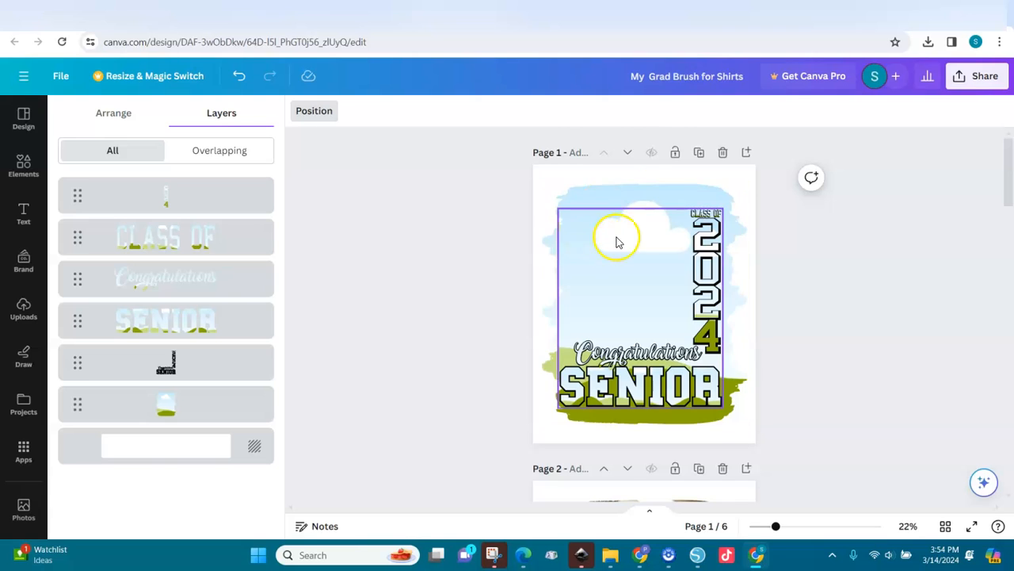
{"action": "left_click", "coordinate": [530, 229]}
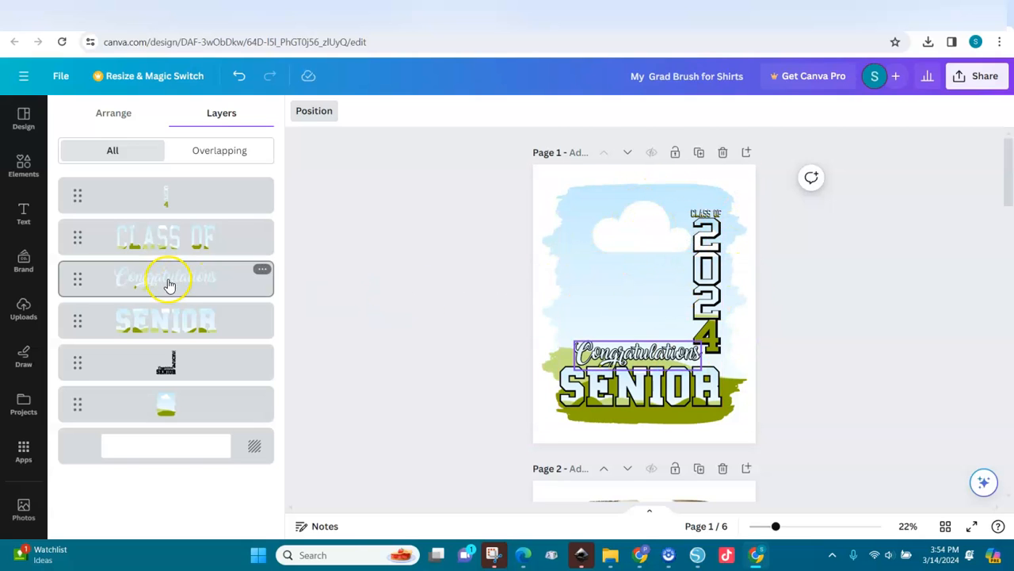
Step: Add the white-gown graduate photo from Uploads to page 1 and show the layers list
{"action": "left_click", "coordinate": [28, 309]}
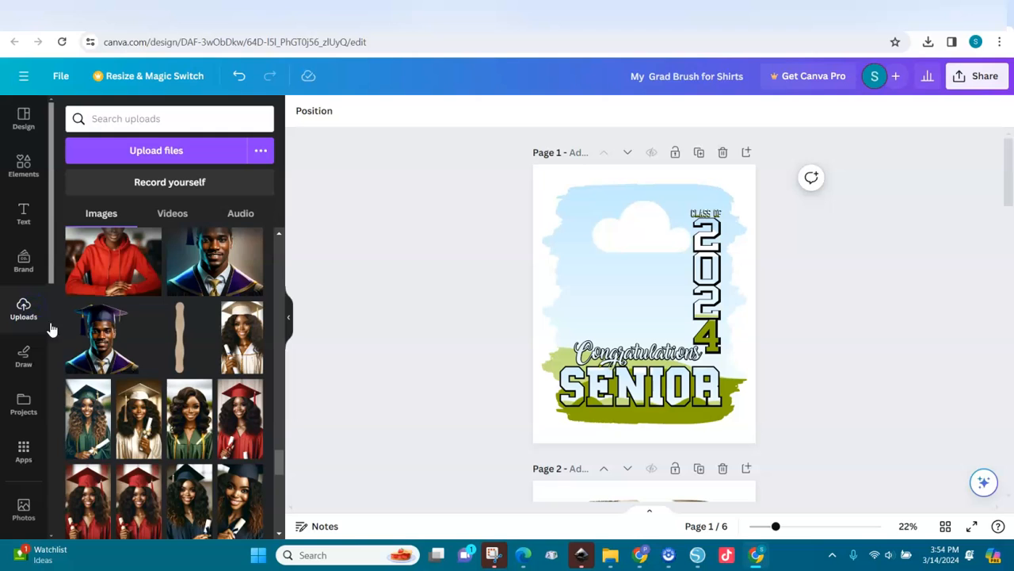
{"action": "left_click", "coordinate": [132, 446]}
{"action": "left_click_drag", "start_coordinate": [626, 305], "coordinate": [630, 237]}
{"action": "left_click", "coordinate": [545, 218]}
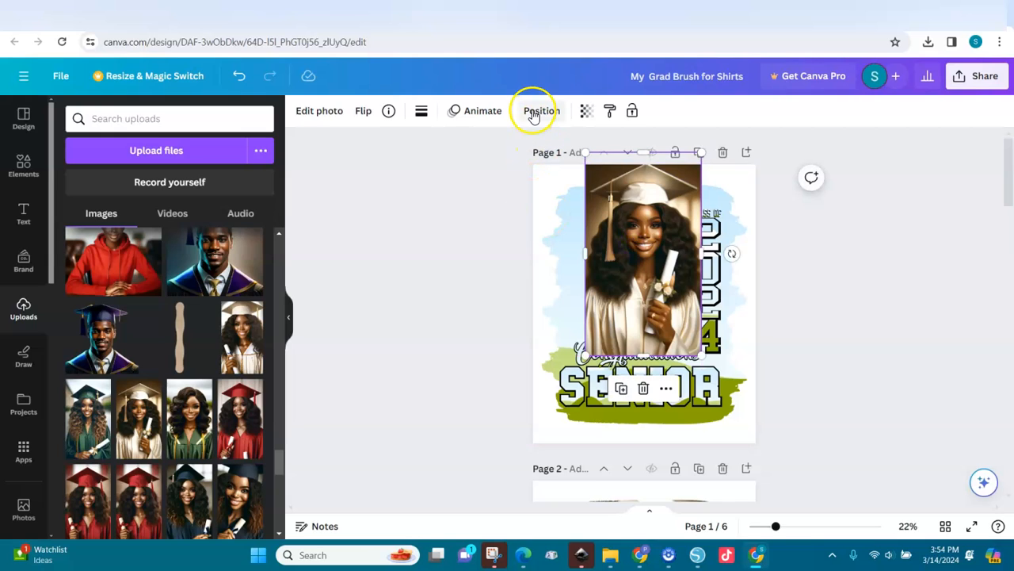
{"action": "left_click", "coordinate": [534, 115]}
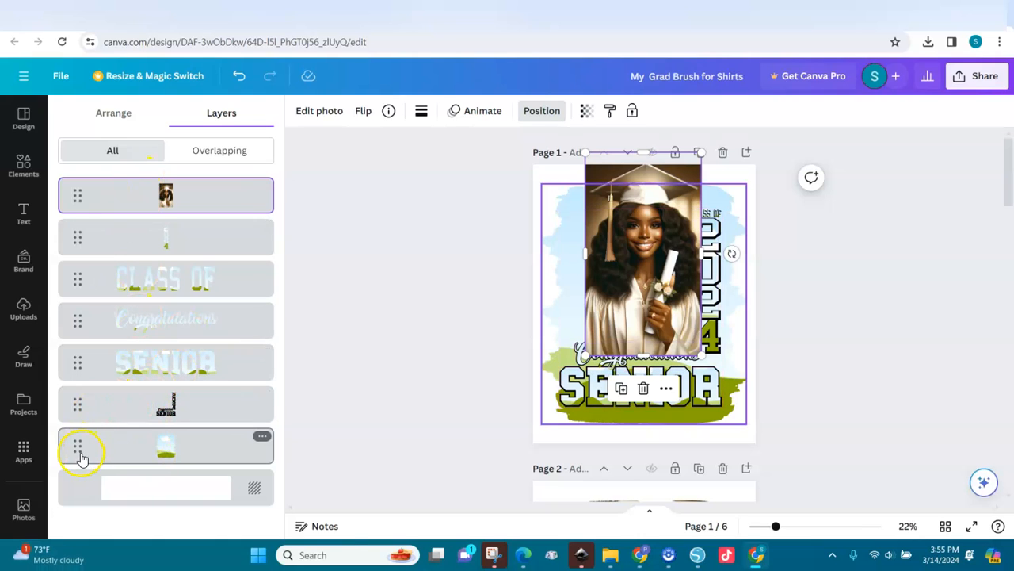
Step: Raise the sky-and-grass frame layer and drop the graduate photo into the brush-stroke frame
{"action": "left_click_drag", "start_coordinate": [77, 452], "coordinate": [74, 235]}
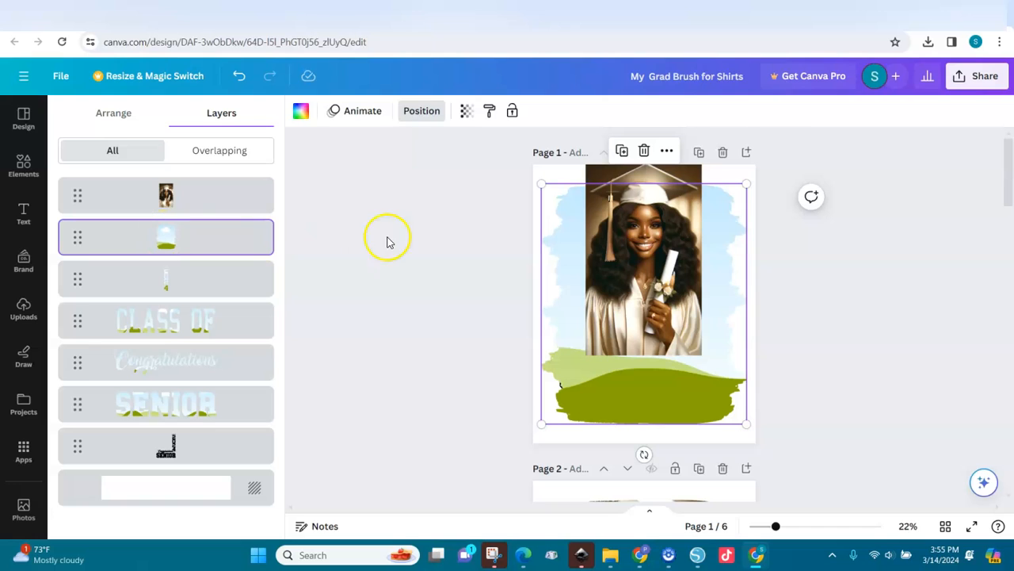
{"action": "mouse_move", "coordinate": [636, 271]}
{"action": "left_mouse_down"}
{"action": "mouse_move", "coordinate": [645, 260]}
{"action": "mouse_move", "coordinate": [651, 273]}
{"action": "left_mouse_up"}
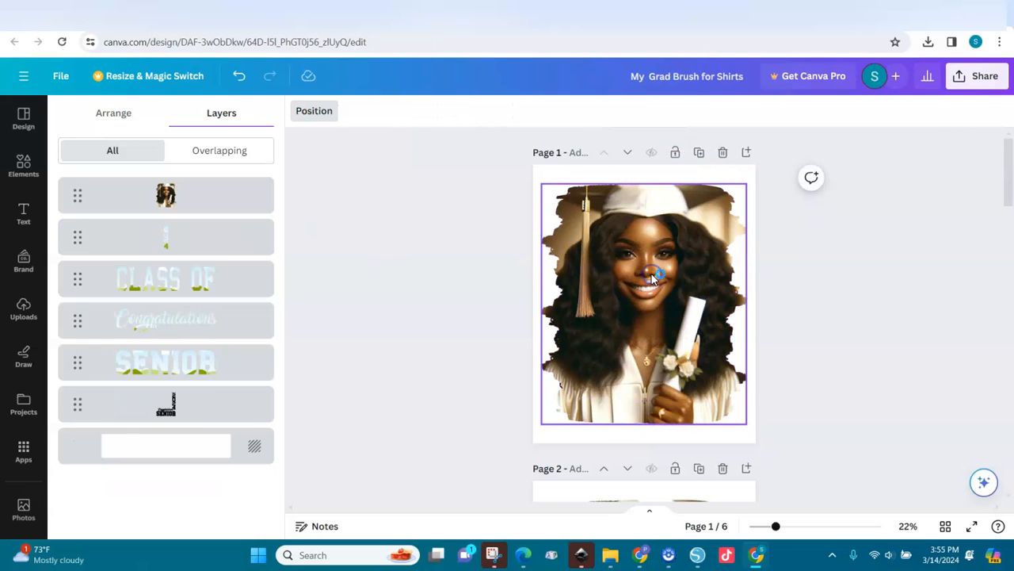
{"action": "left_click", "coordinate": [650, 277]}
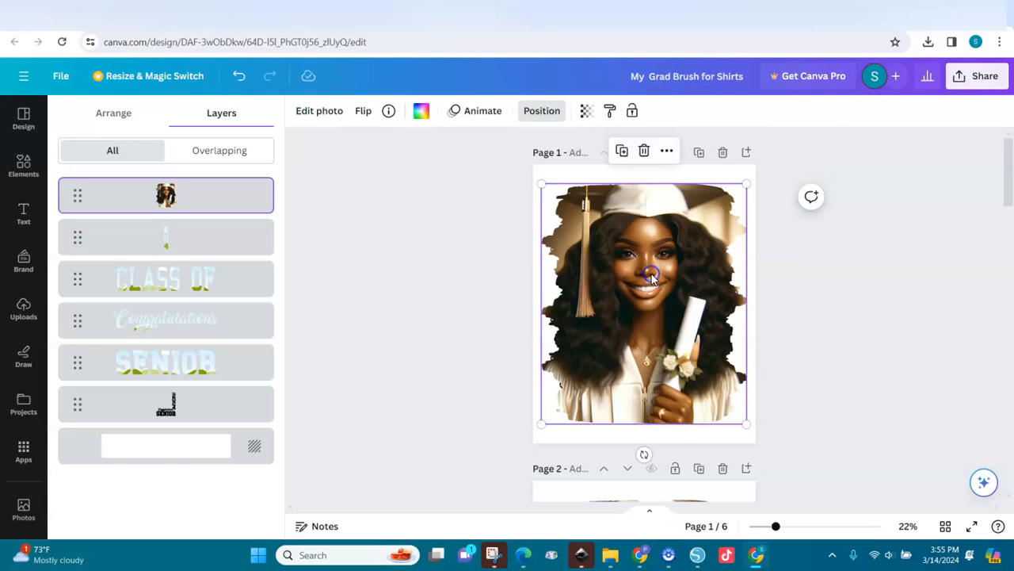
{"action": "left_click", "coordinate": [680, 239]}
{"action": "left_click", "coordinate": [674, 249]}
Step: Crop the photo inside the frame, shifting it down to show her cap and face
{"action": "double_click", "coordinate": [664, 249]}
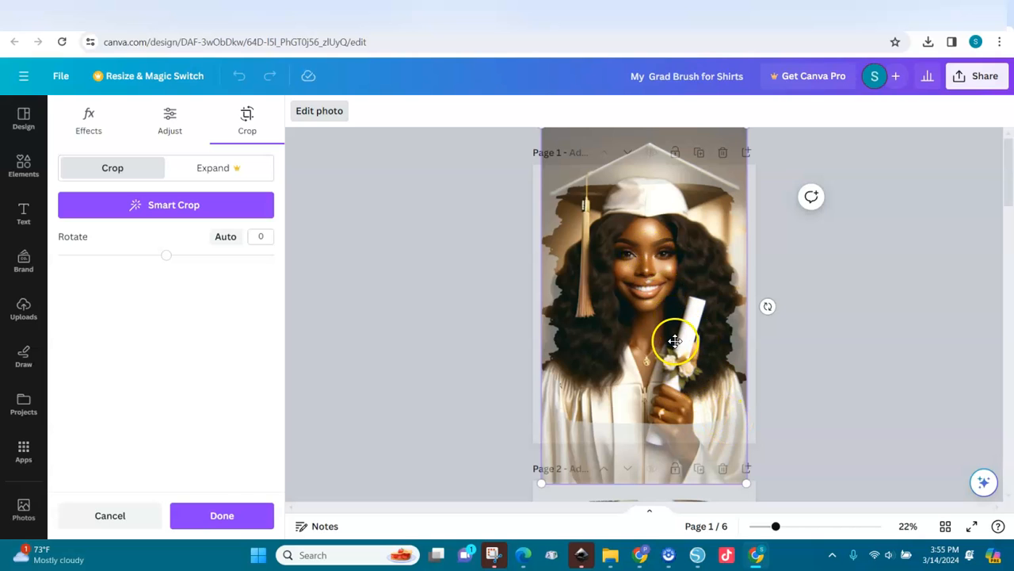
{"action": "left_click_drag", "start_coordinate": [670, 309], "coordinate": [677, 355]}
{"action": "left_click", "coordinate": [604, 334]}
{"action": "left_click", "coordinate": [515, 354]}
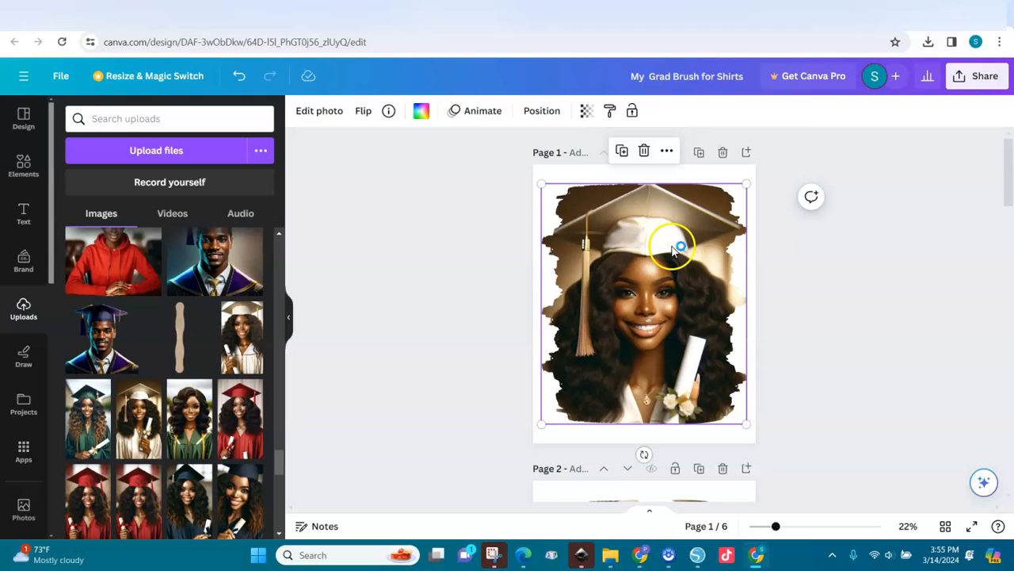
{"action": "left_click", "coordinate": [536, 111]}
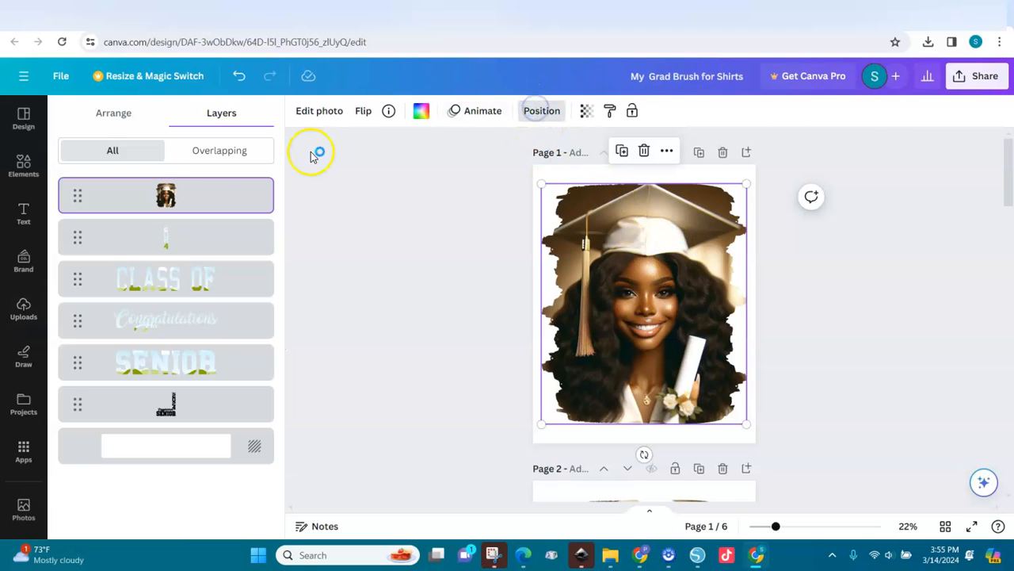
Step: Move the photo frame layer below the text layers and select the black splash-accent graphic
{"action": "left_click_drag", "start_coordinate": [76, 196], "coordinate": [72, 426]}
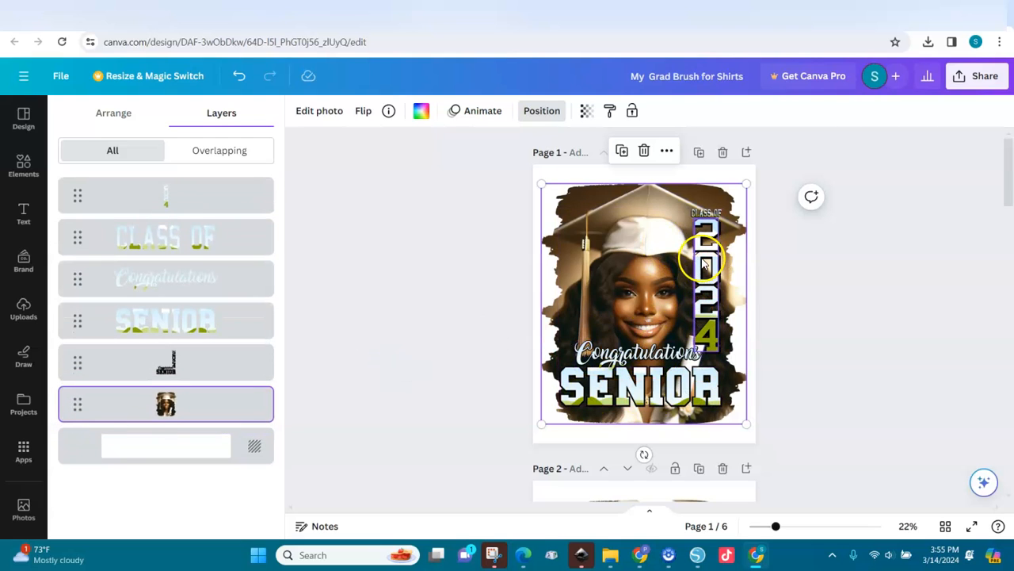
{"action": "left_click", "coordinate": [170, 374]}
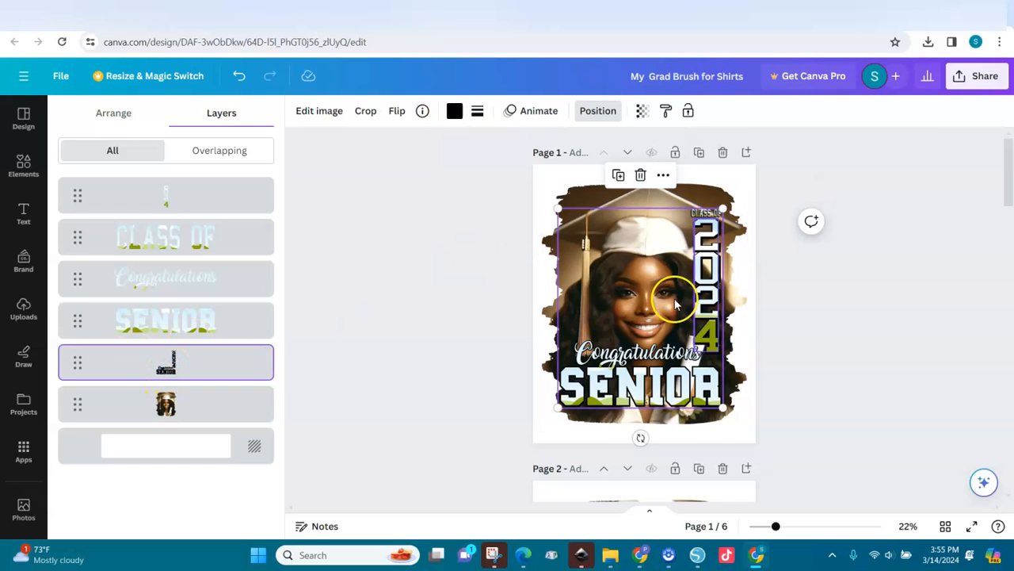
{"action": "left_click", "coordinate": [529, 125]}
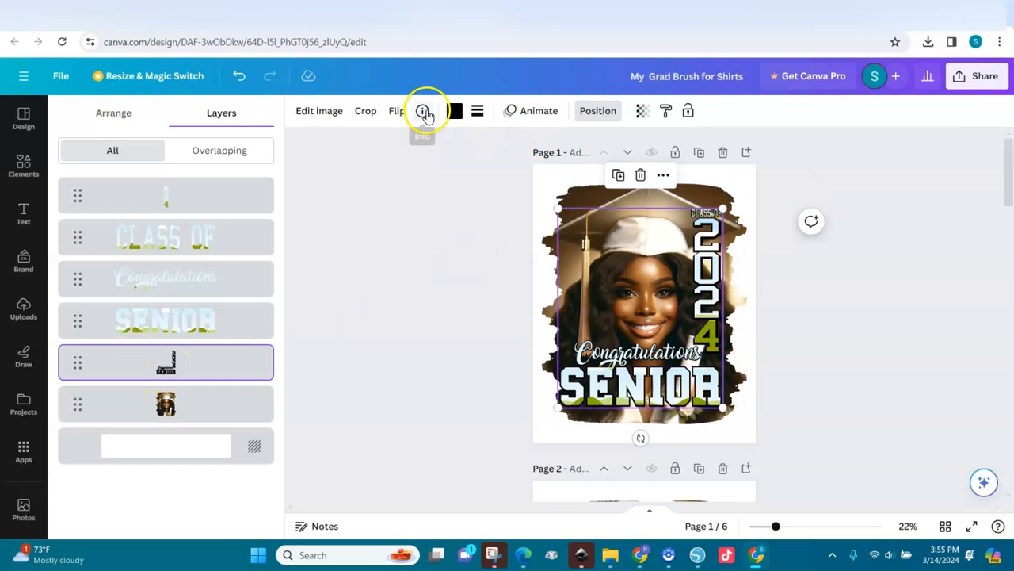
{"action": "left_click", "coordinate": [456, 112]}
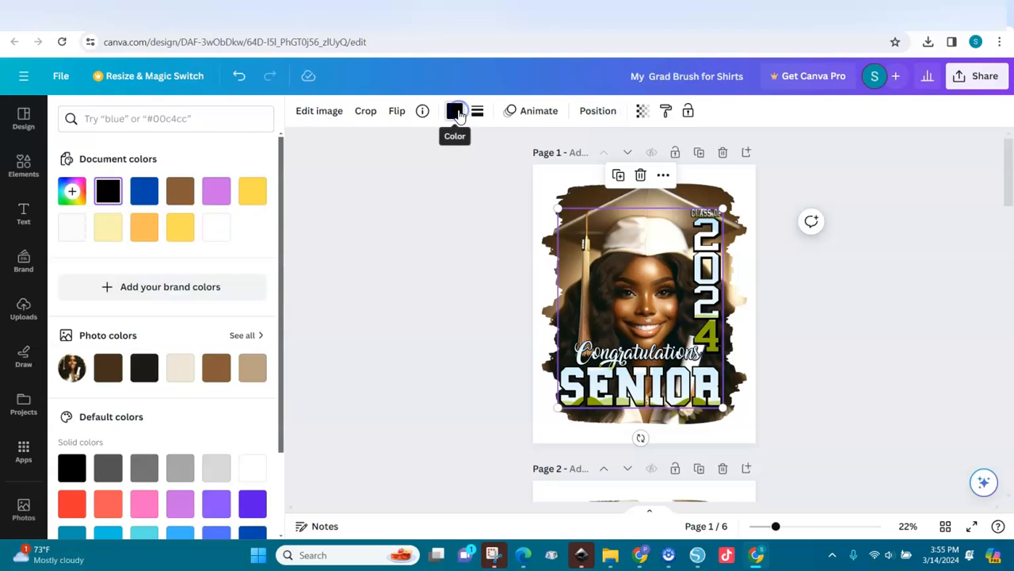
Step: Try several accent colours, settling on light orange Peach #ffbd59, then return to Uploads
{"action": "left_click", "coordinate": [180, 227]}
{"action": "left_click", "coordinate": [214, 195]}
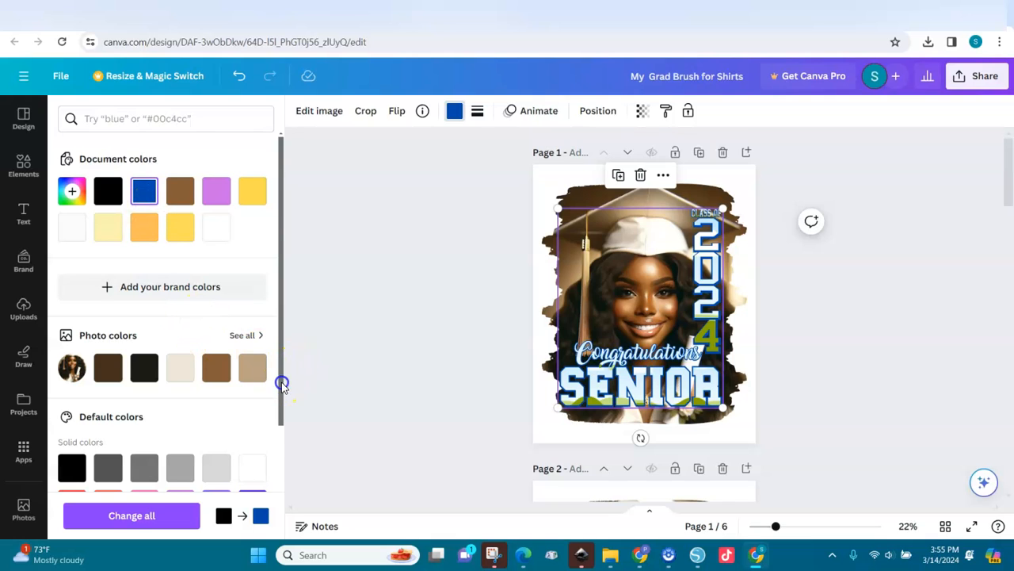
{"action": "left_click_drag", "start_coordinate": [282, 384], "coordinate": [289, 476]}
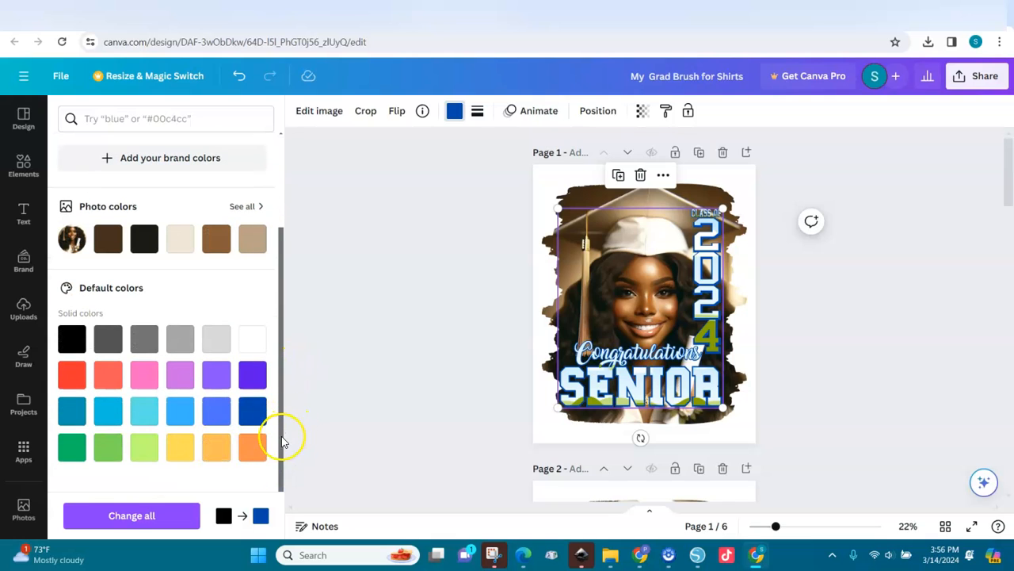
{"action": "left_click_drag", "start_coordinate": [282, 441], "coordinate": [282, 478]}
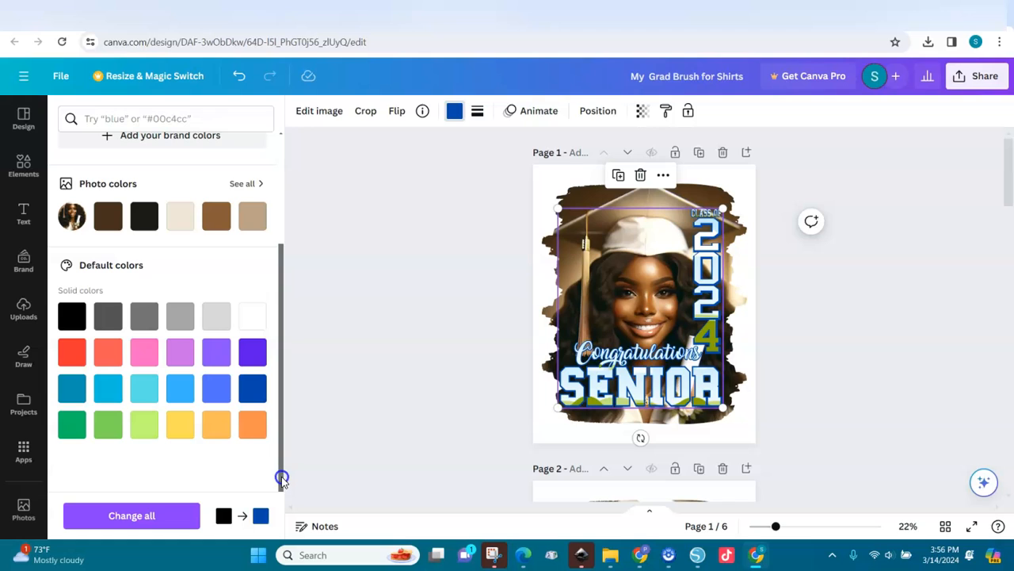
{"action": "left_click", "coordinate": [144, 351]}
{"action": "left_click", "coordinate": [181, 350]}
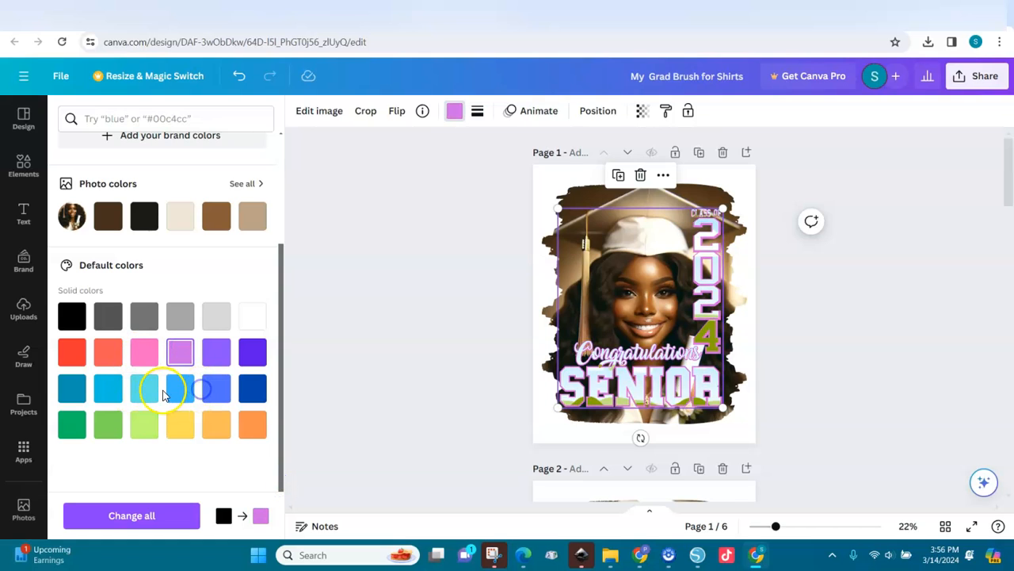
{"action": "left_click", "coordinate": [218, 388]}
{"action": "left_click", "coordinate": [253, 389]}
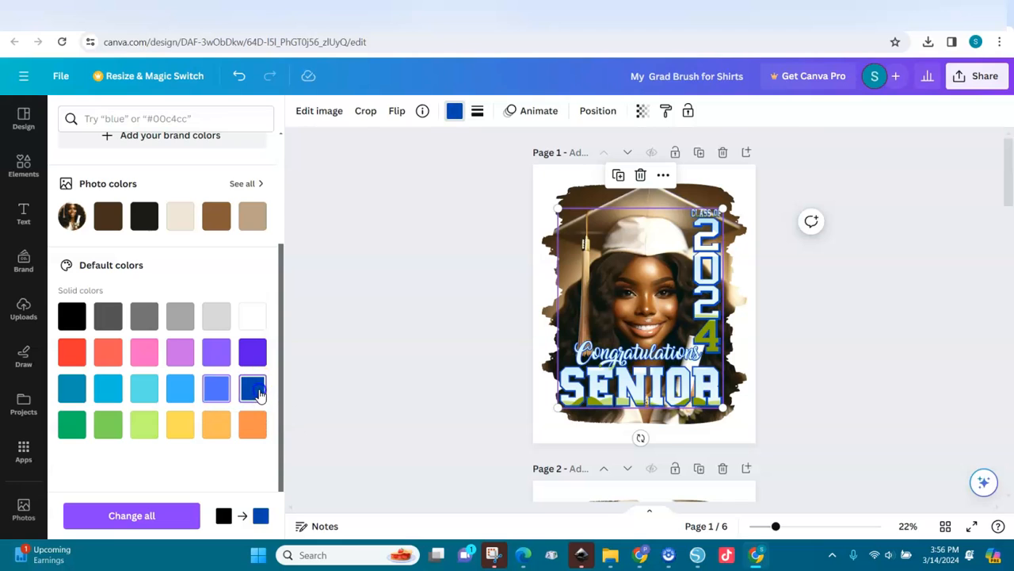
{"action": "left_click", "coordinate": [180, 424]}
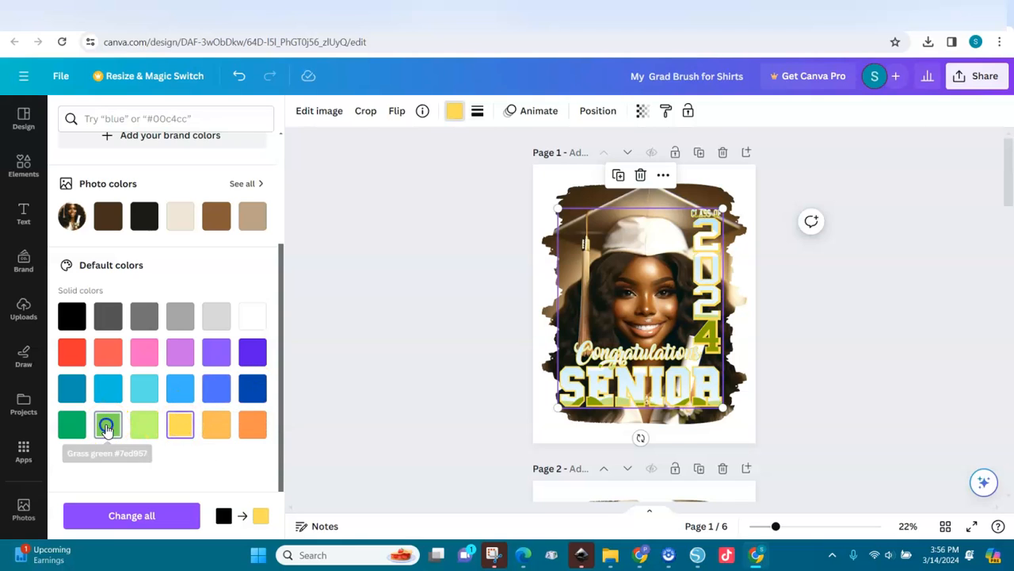
{"action": "left_click", "coordinate": [108, 425]}
{"action": "left_click", "coordinate": [74, 425]}
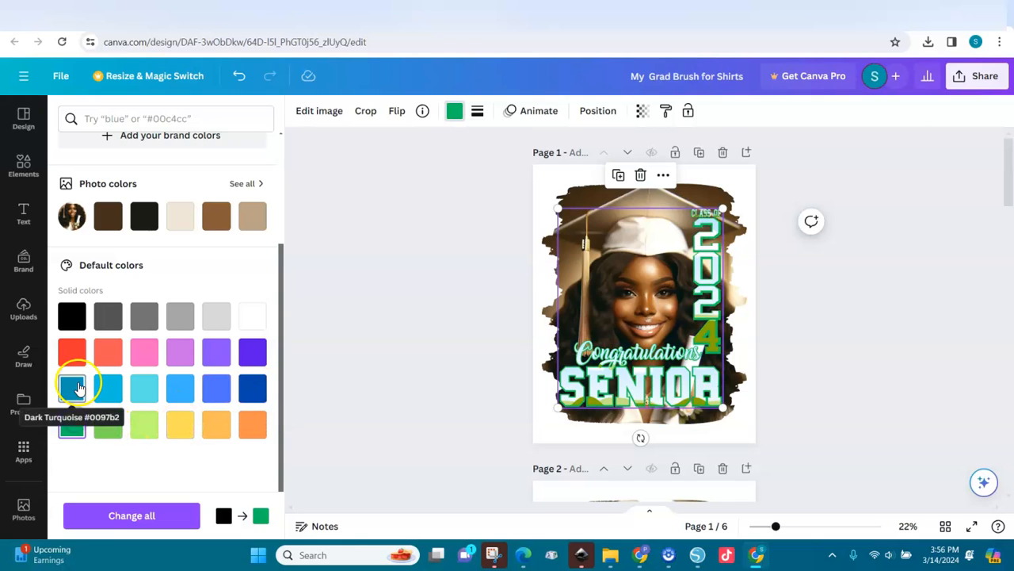
{"action": "left_click", "coordinate": [74, 388]}
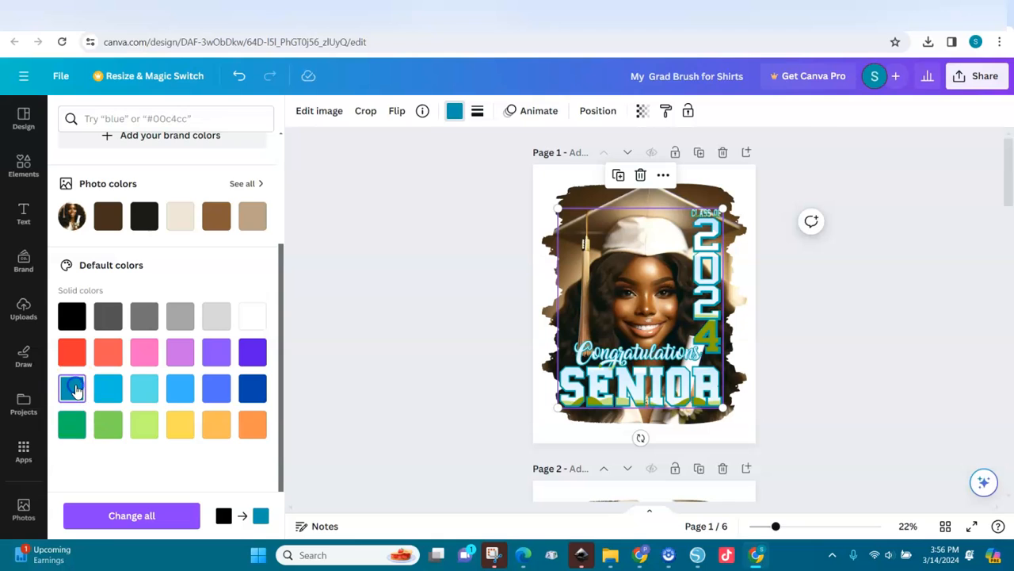
{"action": "left_click", "coordinate": [180, 387]}
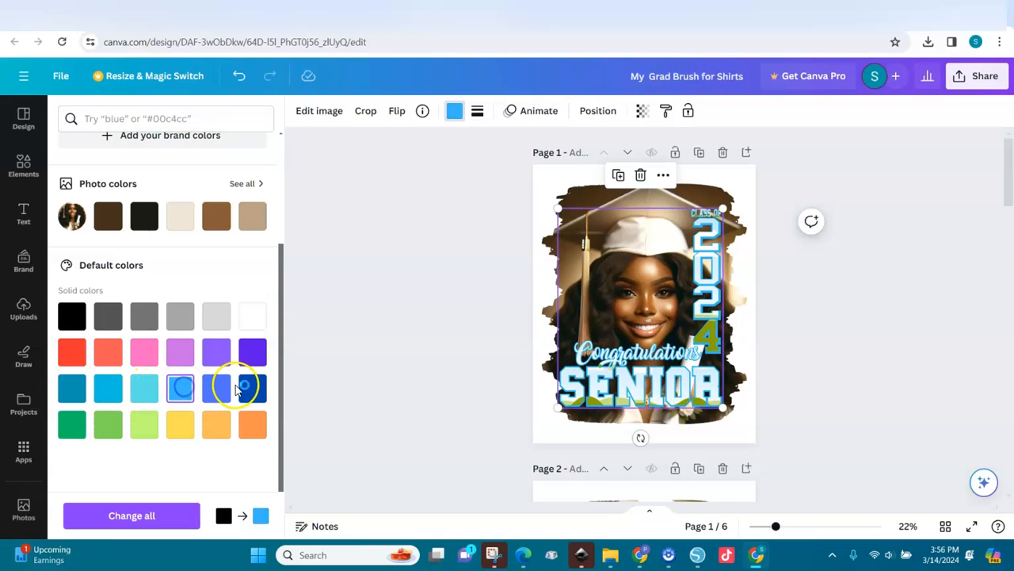
{"action": "left_click", "coordinate": [247, 430]}
{"action": "left_click", "coordinate": [217, 429]}
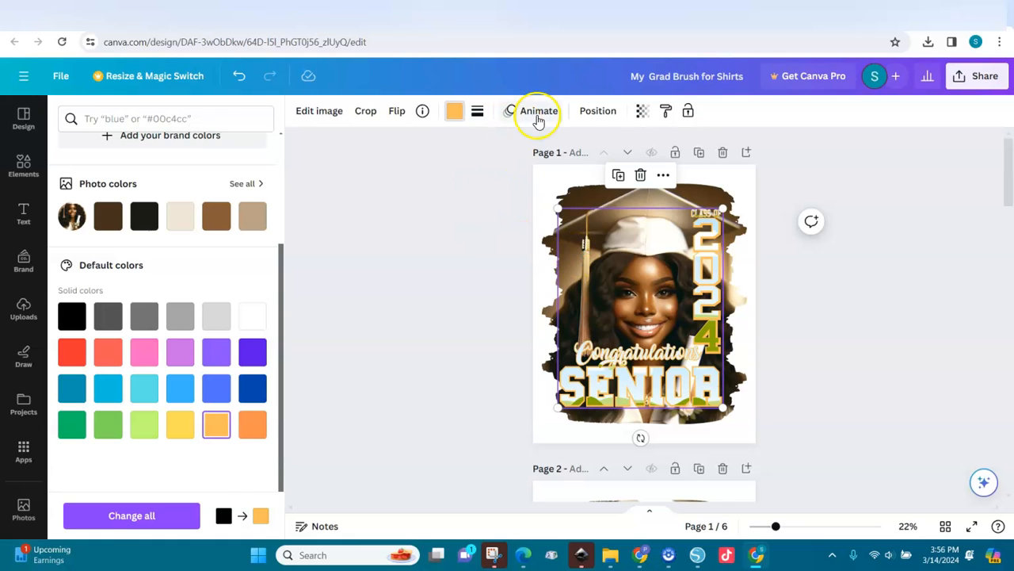
{"action": "left_click", "coordinate": [600, 110]}
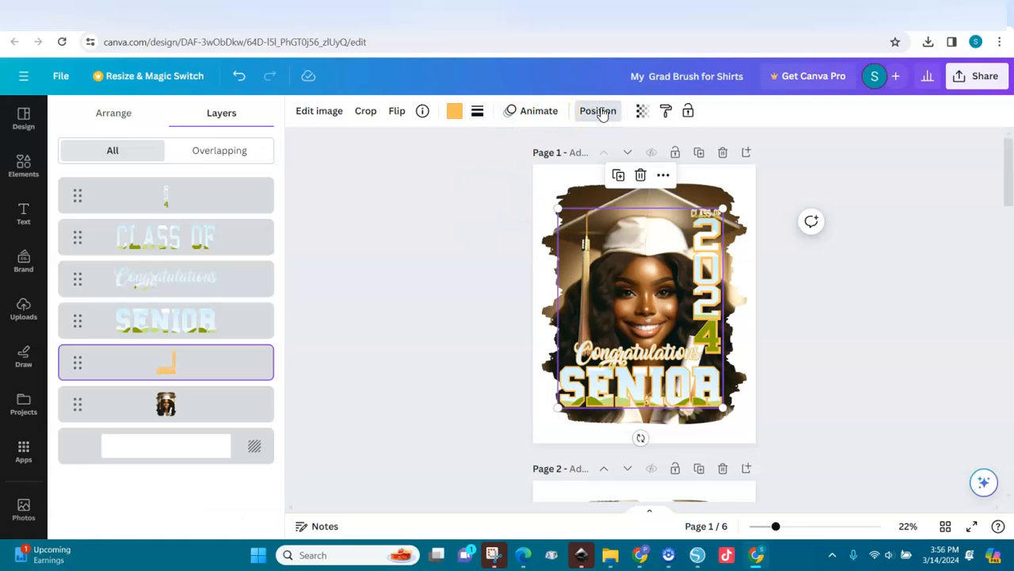
{"action": "left_click", "coordinate": [472, 326]}
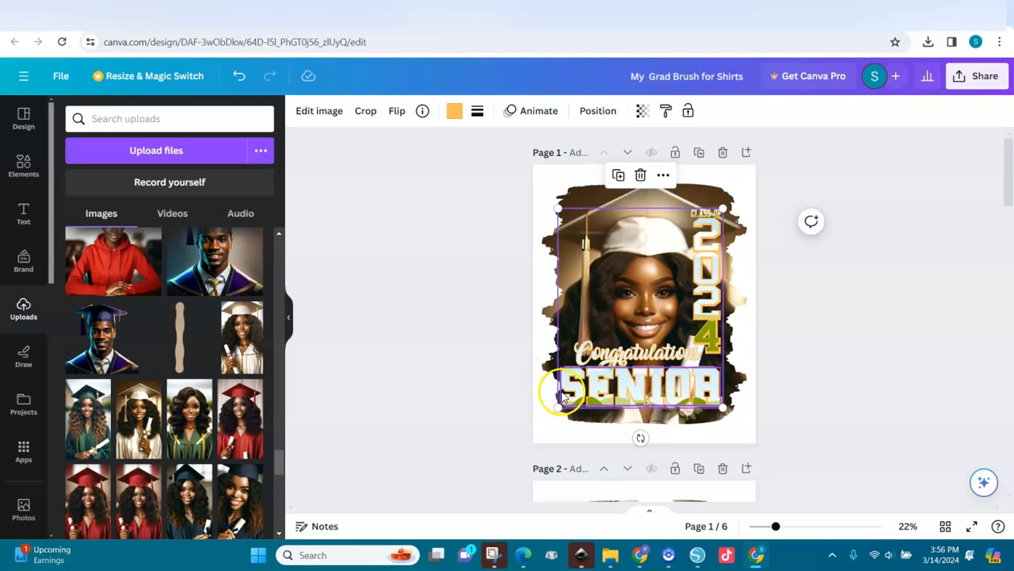
Step: With the SENIOR lettering selected, search Elements for 'Gold glitter'
{"action": "left_click", "coordinate": [598, 394]}
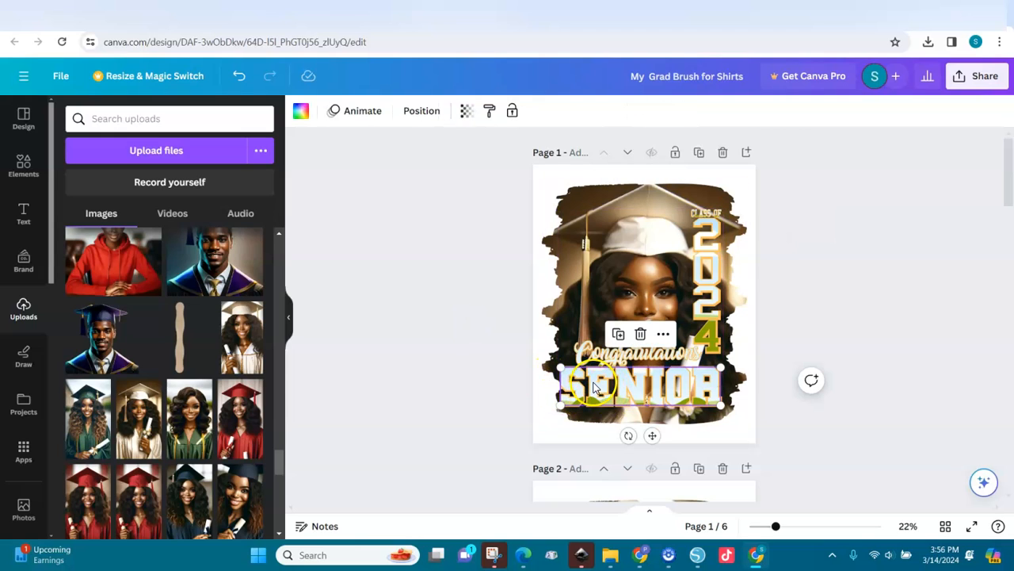
{"action": "left_click", "coordinate": [21, 167]}
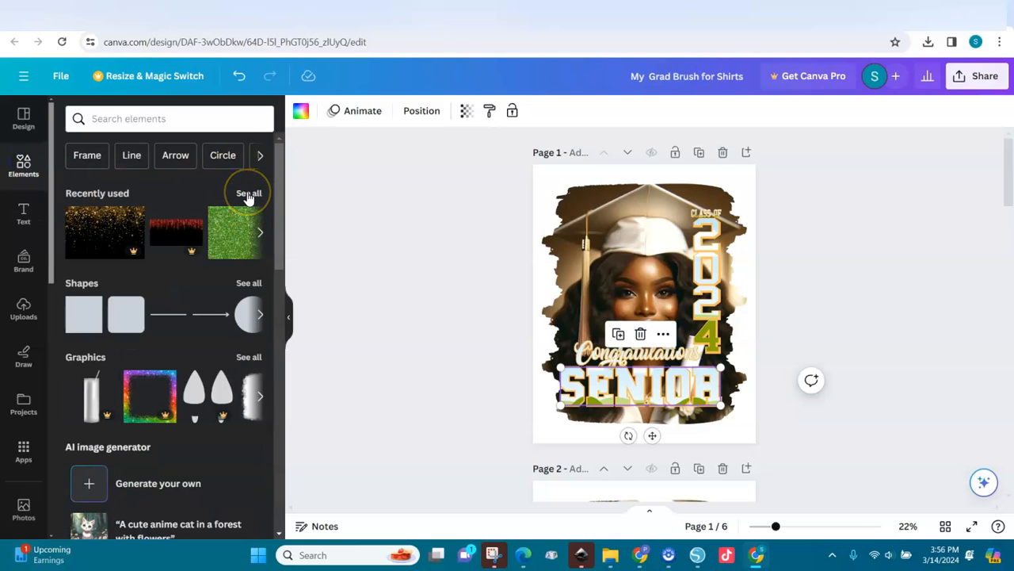
{"action": "left_click", "coordinate": [248, 194]}
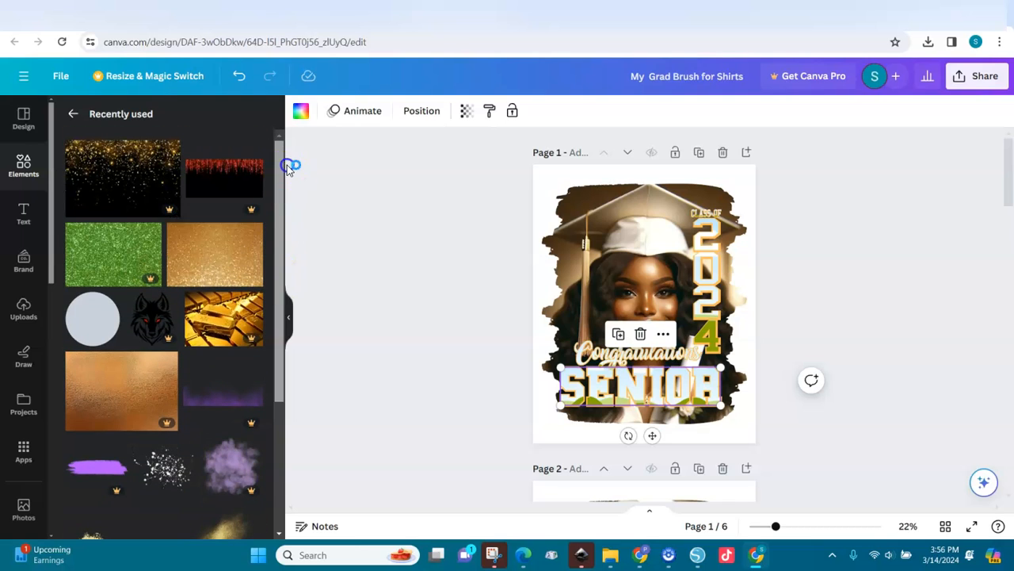
{"action": "left_click", "coordinate": [72, 116]}
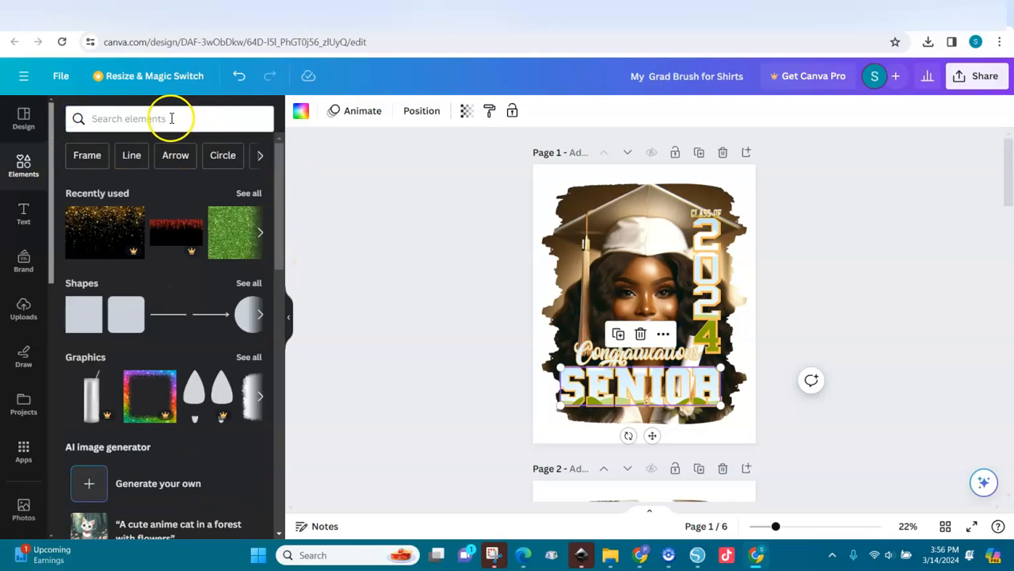
{"action": "left_click", "coordinate": [171, 118]}
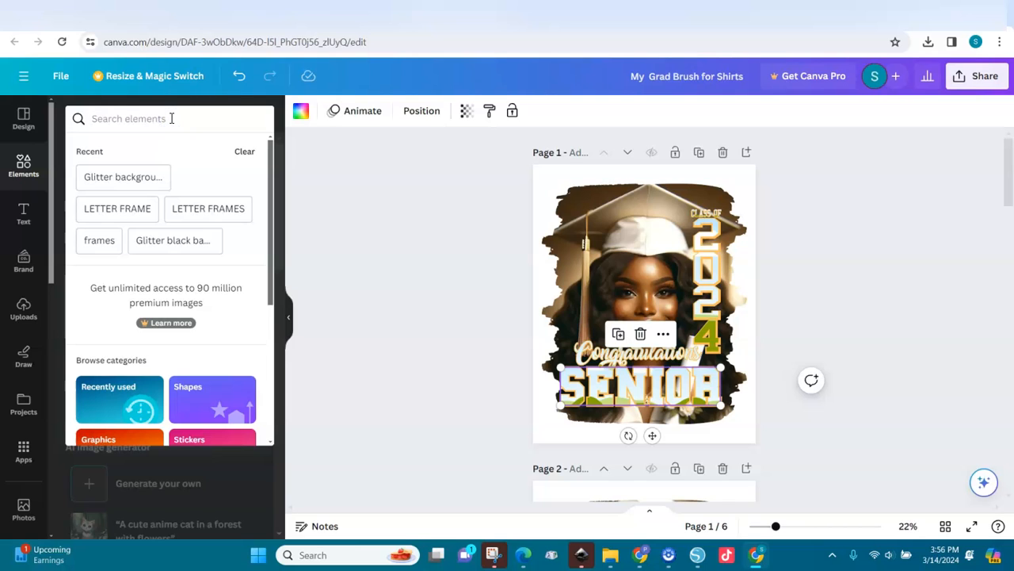
{"action": "left_click", "coordinate": [105, 178]}
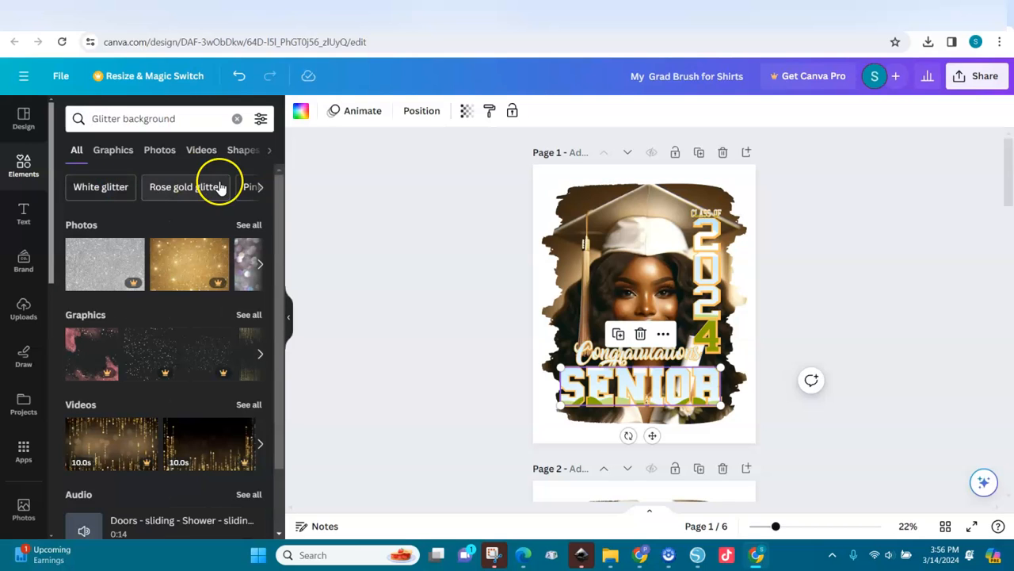
{"action": "left_click", "coordinate": [249, 226]}
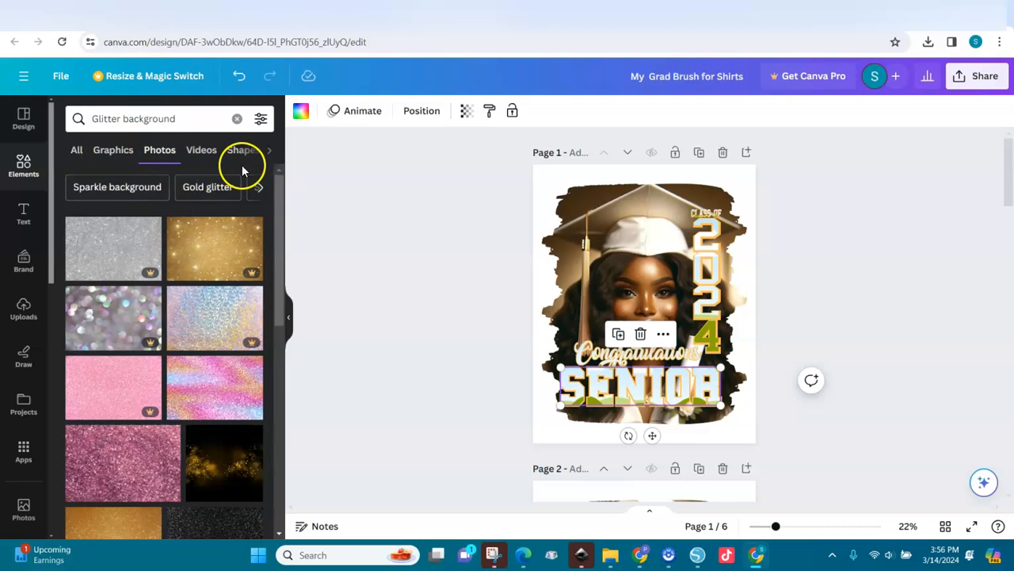
{"action": "left_click", "coordinate": [237, 119]}
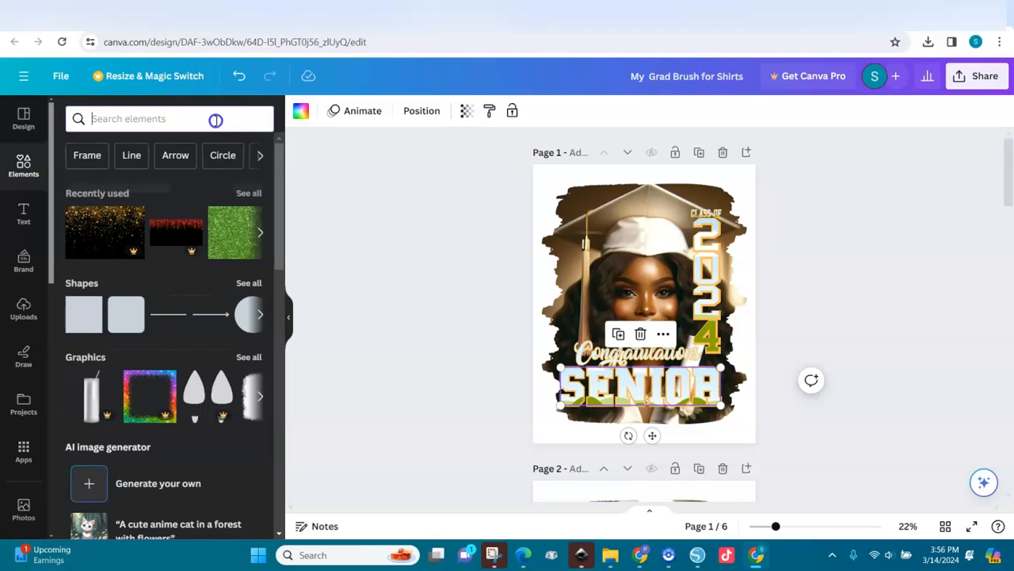
{"action": "left_click", "coordinate": [176, 126]}
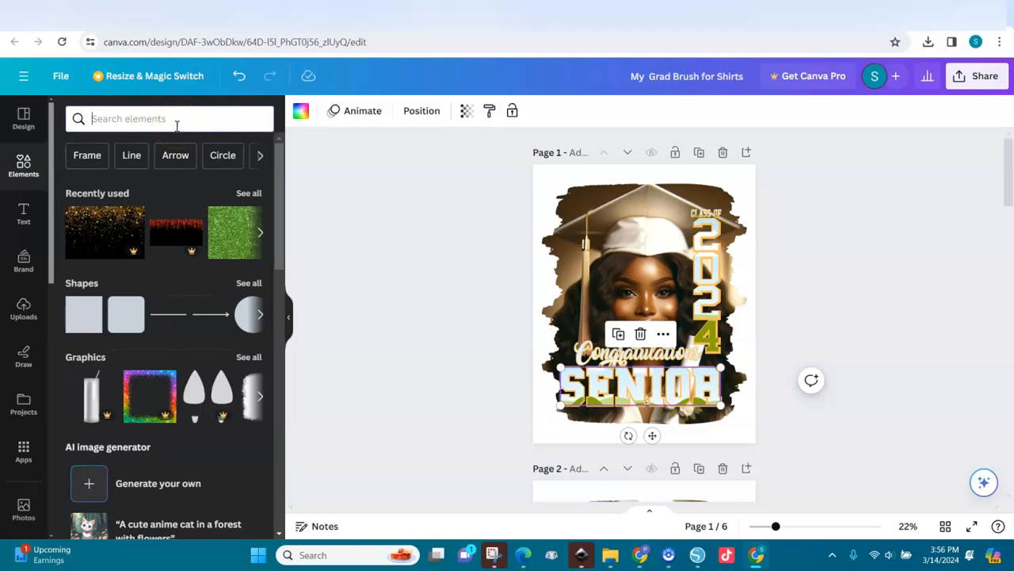
{"action": "type", "text": "gl"}
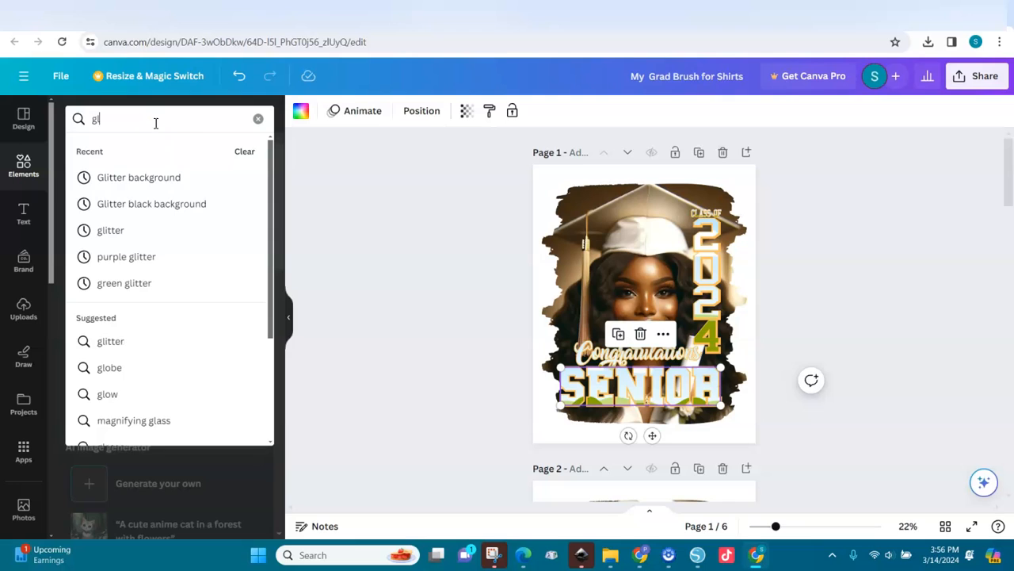
{"action": "left_click", "coordinate": [129, 178]}
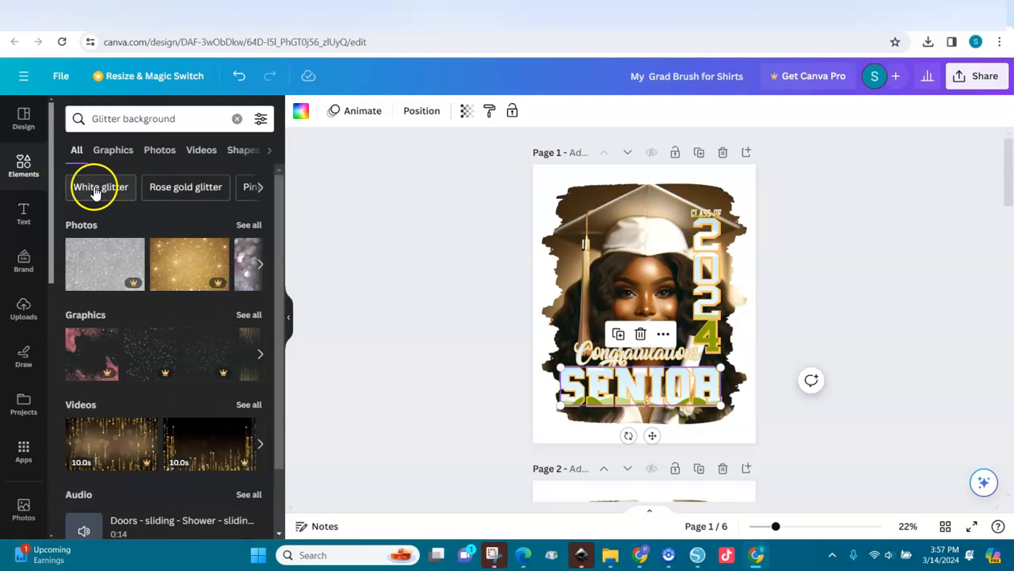
{"action": "left_click", "coordinate": [259, 189]}
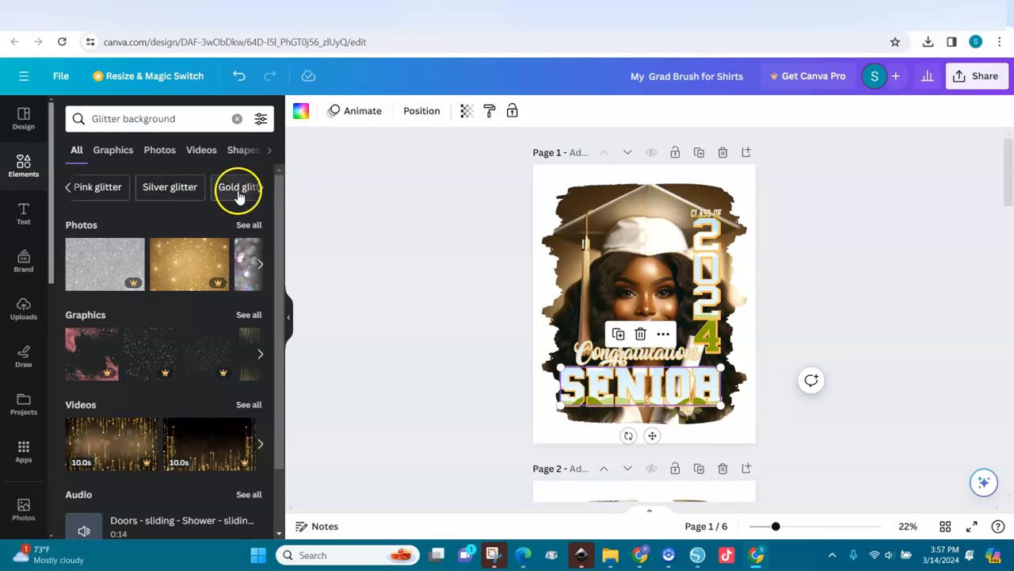
{"action": "left_click", "coordinate": [236, 188]}
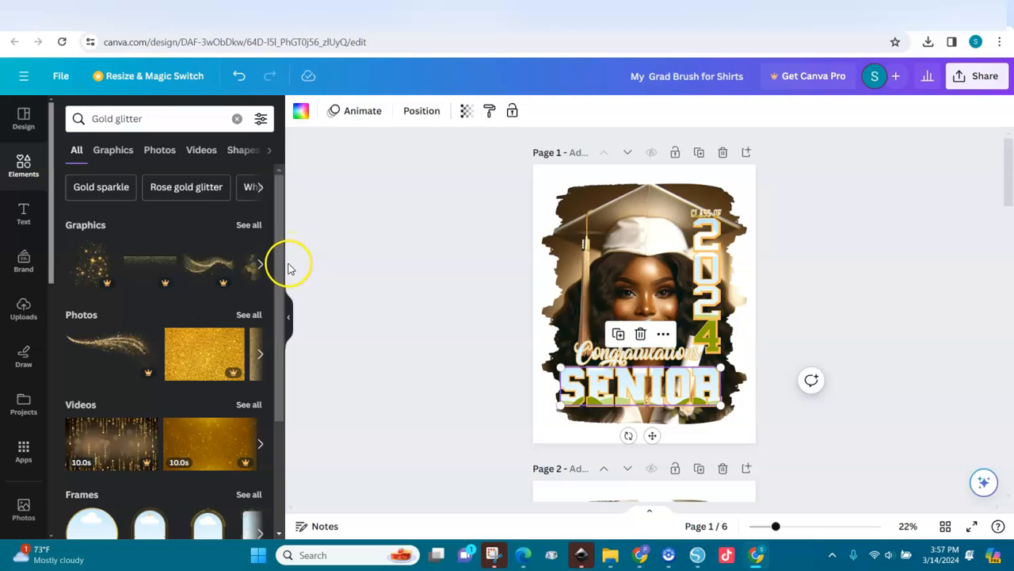
Step: Fill the SENIOR lettering with a gold glitter photo
{"action": "left_click_drag", "start_coordinate": [281, 256], "coordinate": [279, 298]}
{"action": "left_click", "coordinate": [247, 253]}
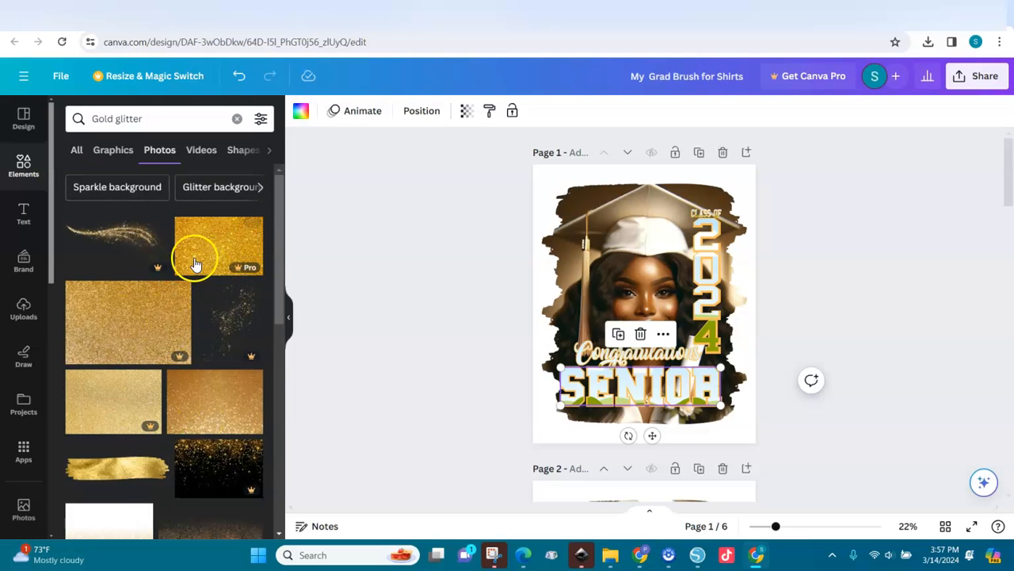
{"action": "left_click_drag", "start_coordinate": [281, 294], "coordinate": [283, 335]}
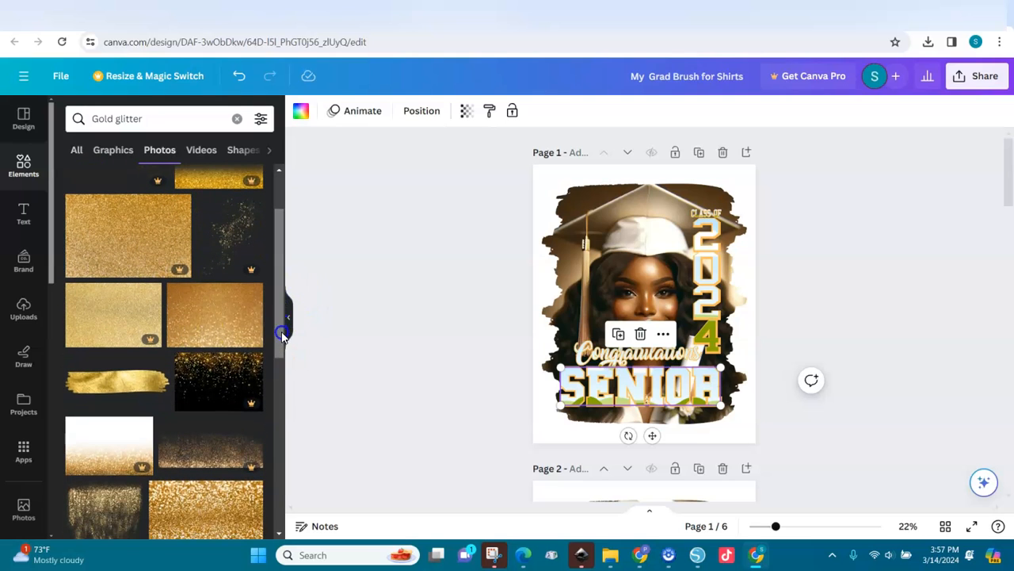
{"action": "left_click", "coordinate": [206, 309]}
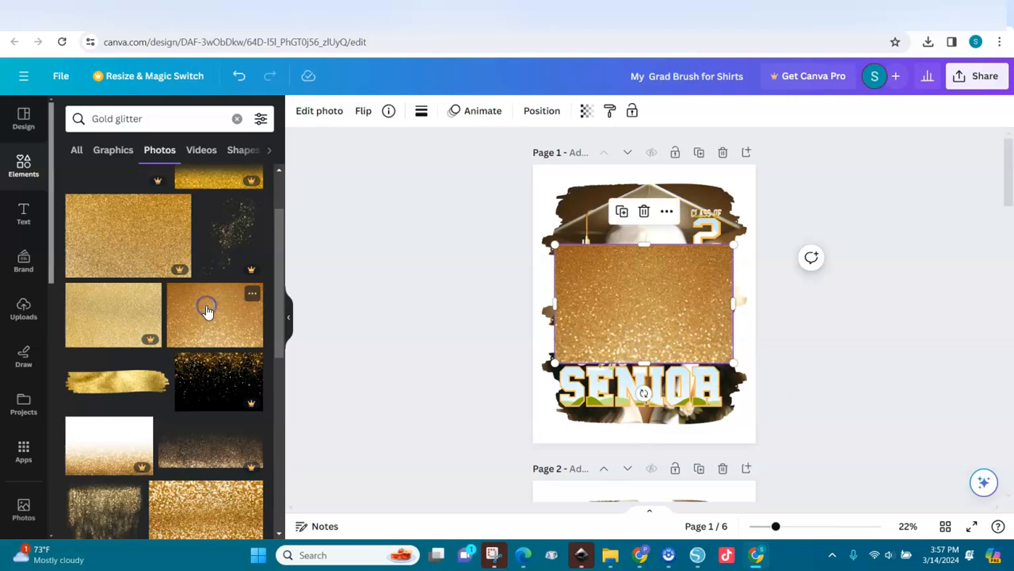
{"action": "left_click_drag", "start_coordinate": [645, 329], "coordinate": [673, 389]}
Step: Fill the 2024 numerals with the same gold glitter photo and adjust its position
{"action": "left_click", "coordinate": [237, 118]}
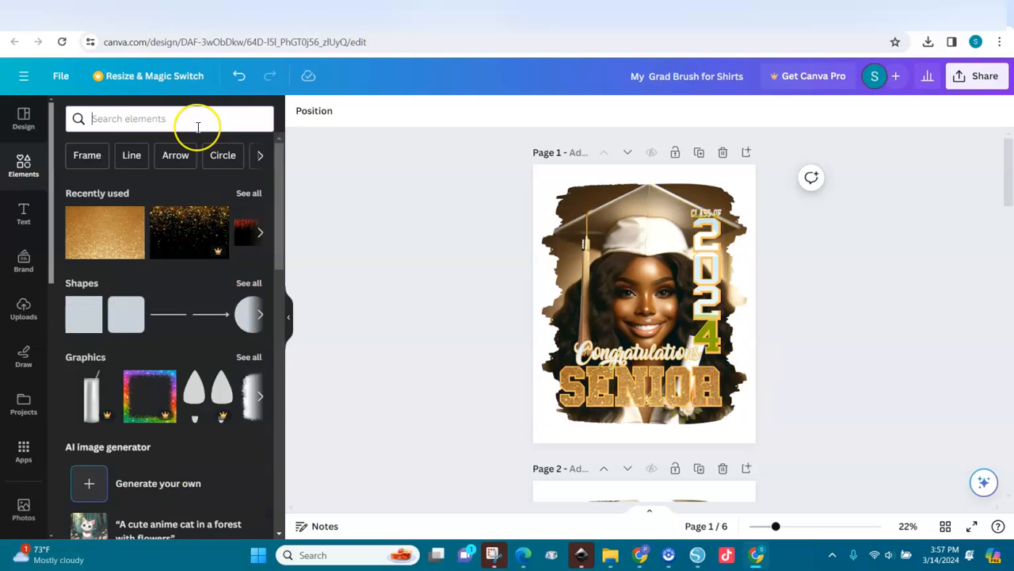
{"action": "left_click", "coordinate": [107, 219]}
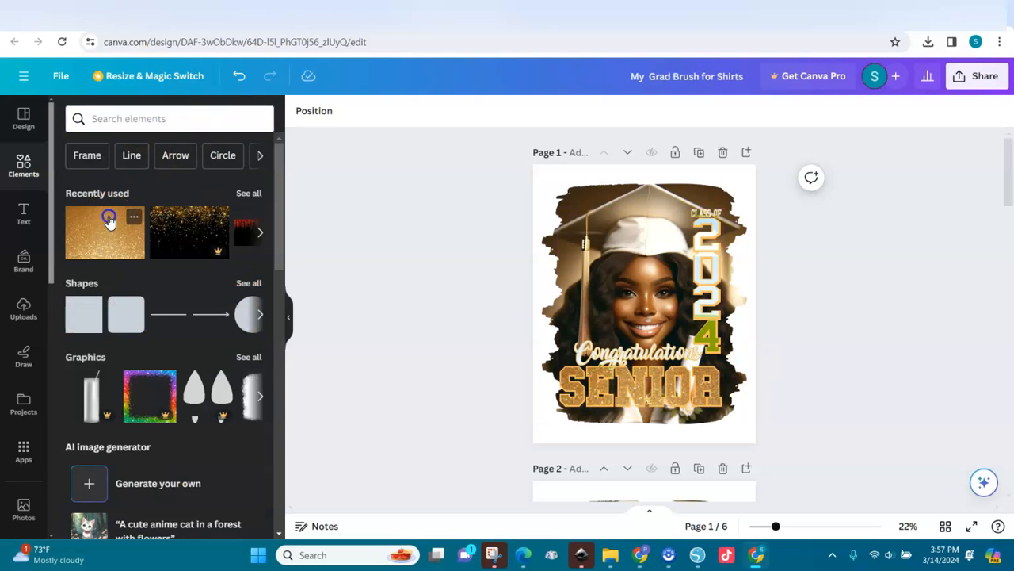
{"action": "left_click_drag", "start_coordinate": [646, 312], "coordinate": [711, 289]}
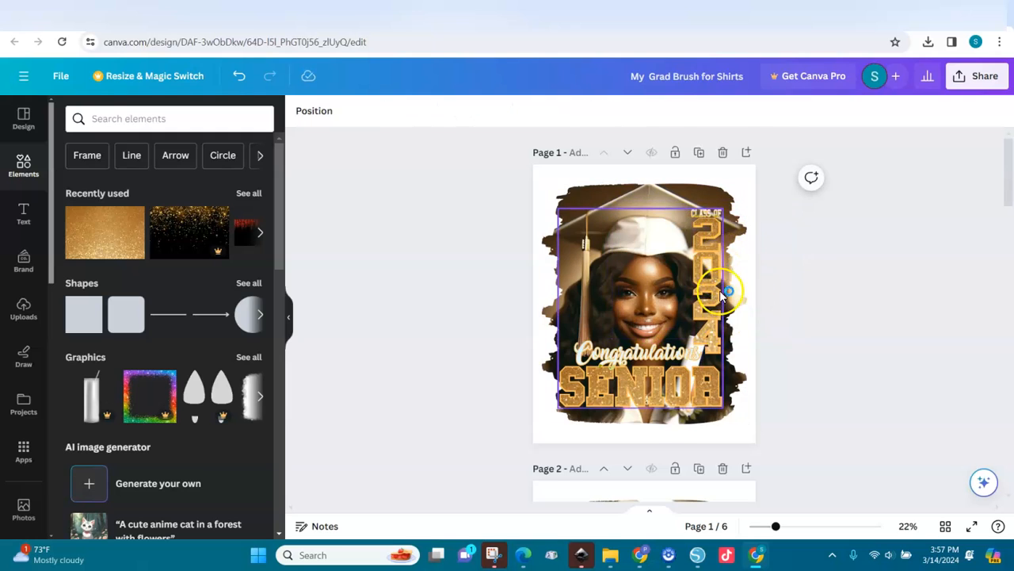
{"action": "left_click", "coordinate": [708, 313]}
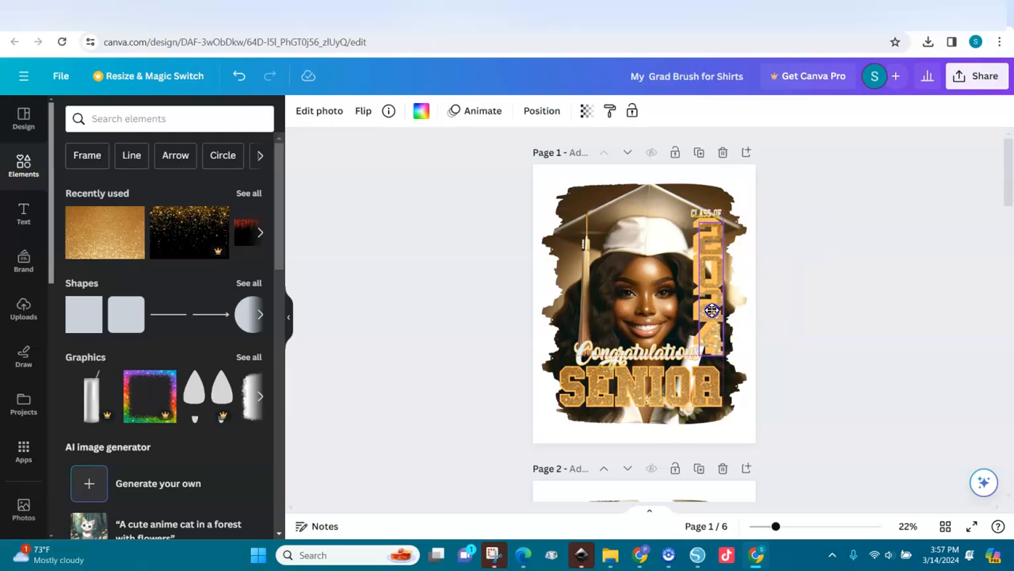
{"action": "left_click_drag", "start_coordinate": [707, 305], "coordinate": [709, 309]}
{"action": "left_click", "coordinate": [652, 354]}
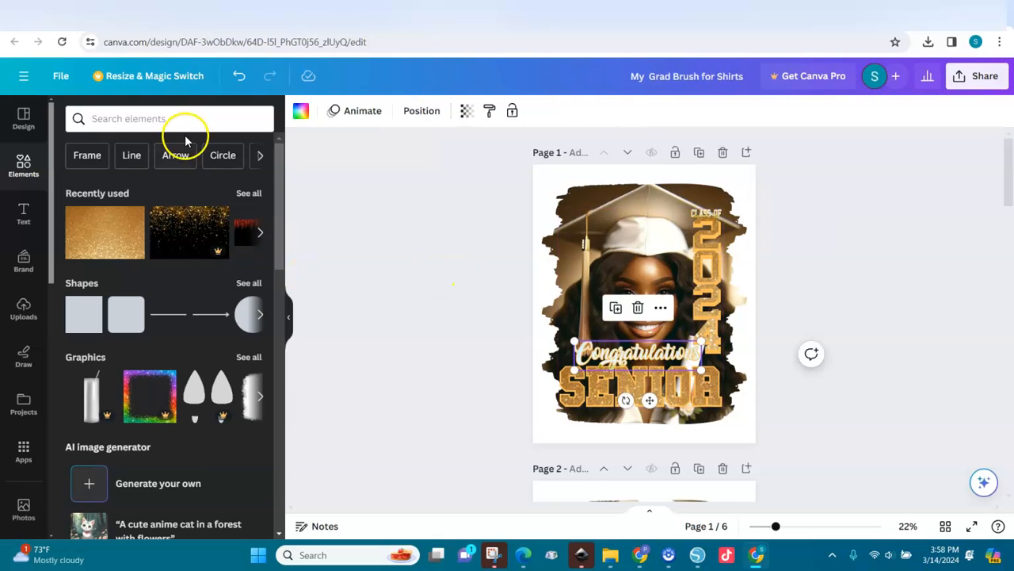
Step: Search Elements for 'green glitter' and show all its photos
{"action": "left_click", "coordinate": [167, 121]}
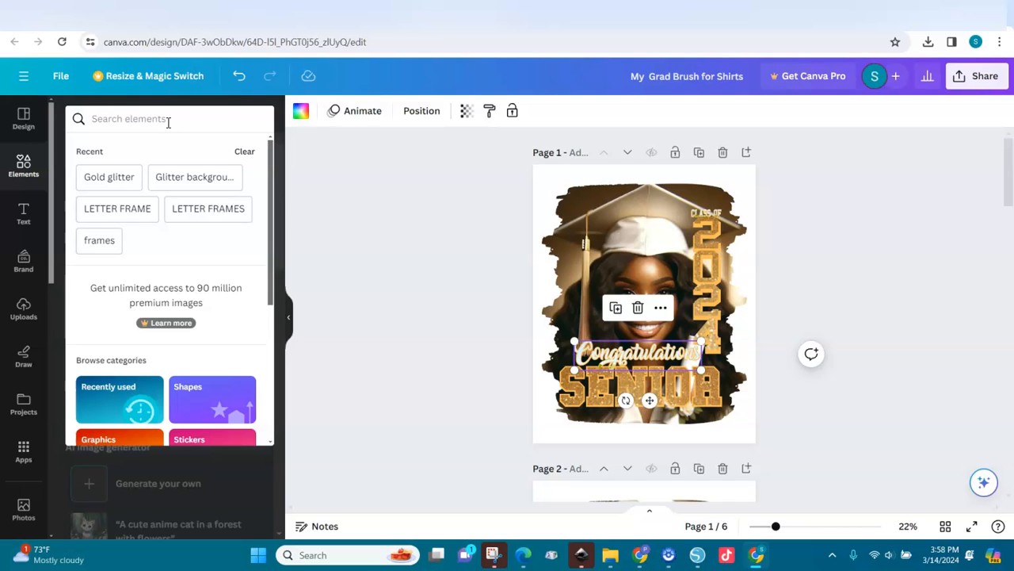
{"action": "type", "text": "green"}
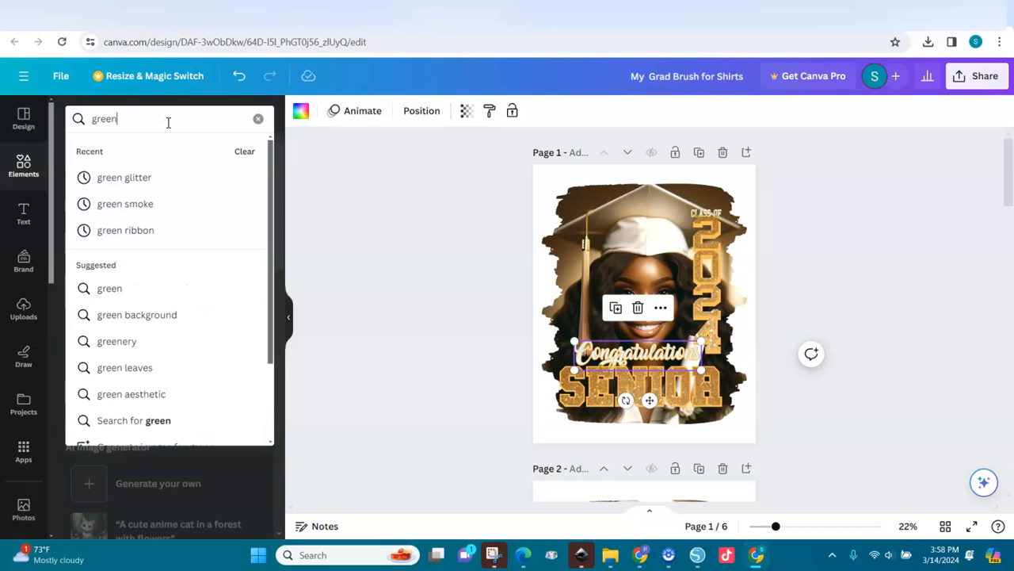
{"action": "left_click", "coordinate": [119, 179]}
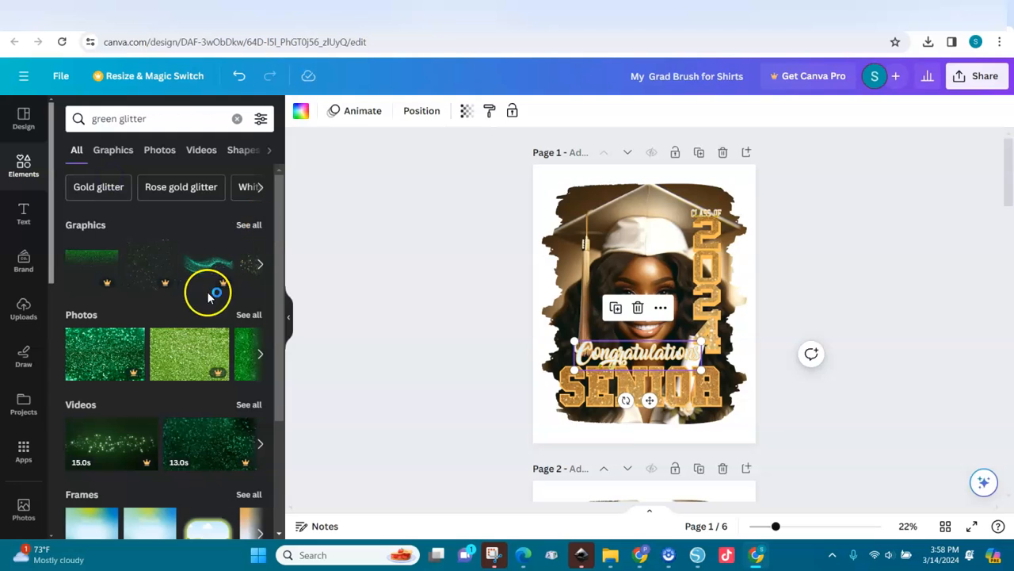
{"action": "left_click", "coordinate": [249, 317]}
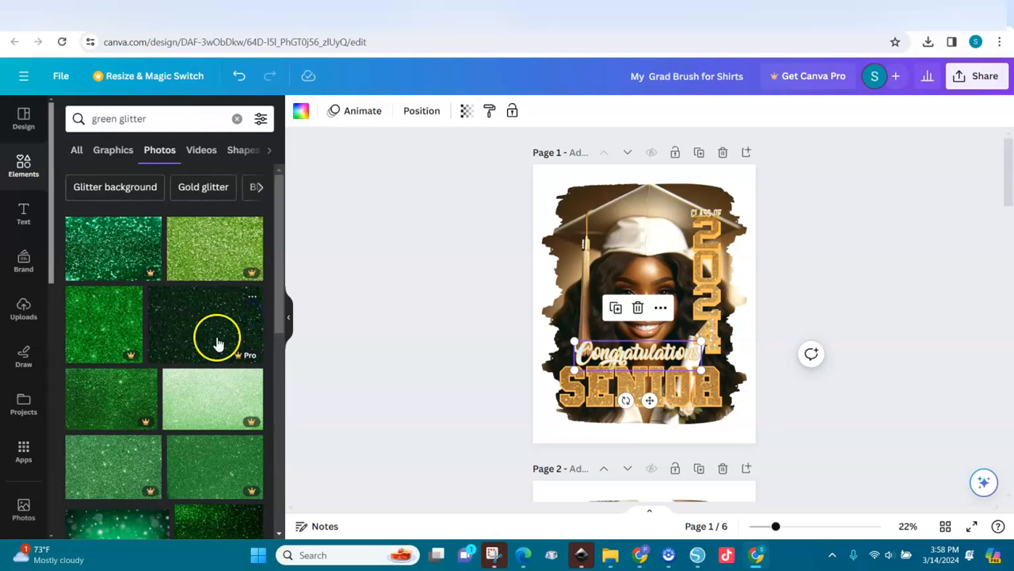
{"action": "left_click_drag", "start_coordinate": [277, 301], "coordinate": [272, 516]}
Step: Fill the Congratulations script with green glitter and drag another photo toward CLASS OF
{"action": "left_click", "coordinate": [111, 305]}
{"action": "mouse_move", "coordinate": [652, 356]}
{"action": "left_mouse_down"}
{"action": "mouse_move", "coordinate": [632, 351]}
{"action": "mouse_move", "coordinate": [634, 341]}
{"action": "mouse_move", "coordinate": [643, 361]}
{"action": "left_mouse_up"}
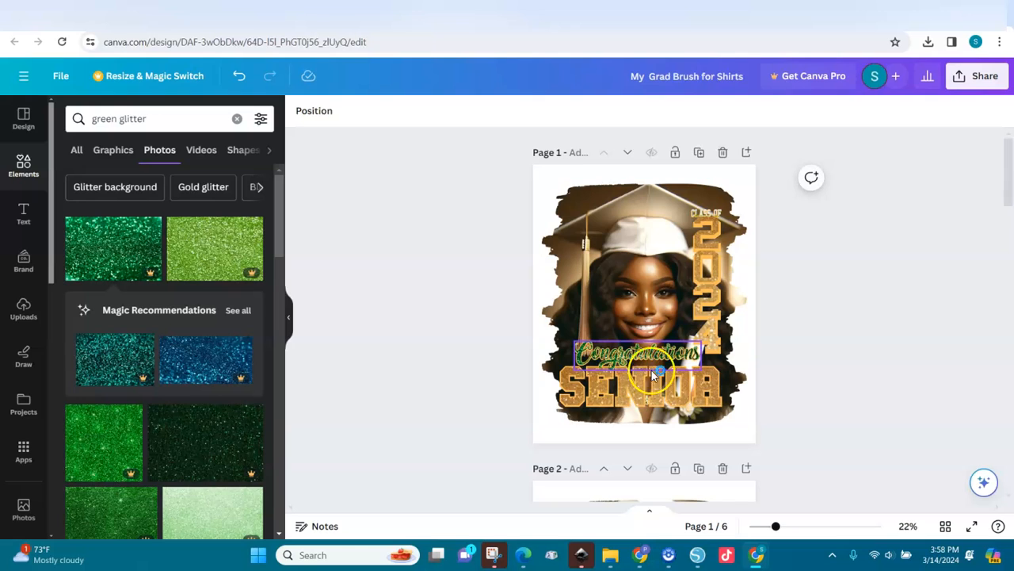
{"action": "left_click", "coordinate": [643, 342]}
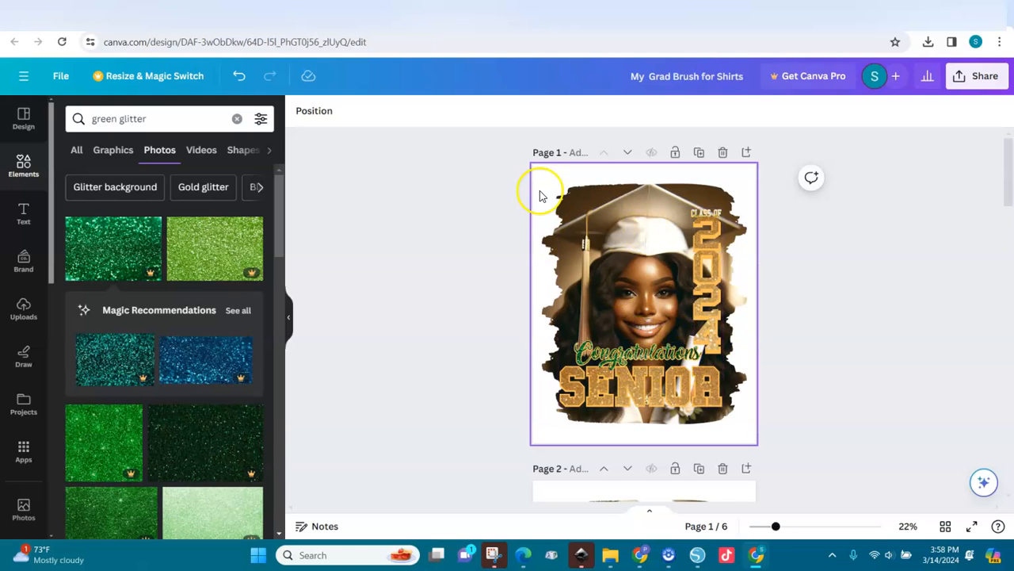
{"action": "left_click", "coordinate": [707, 214]}
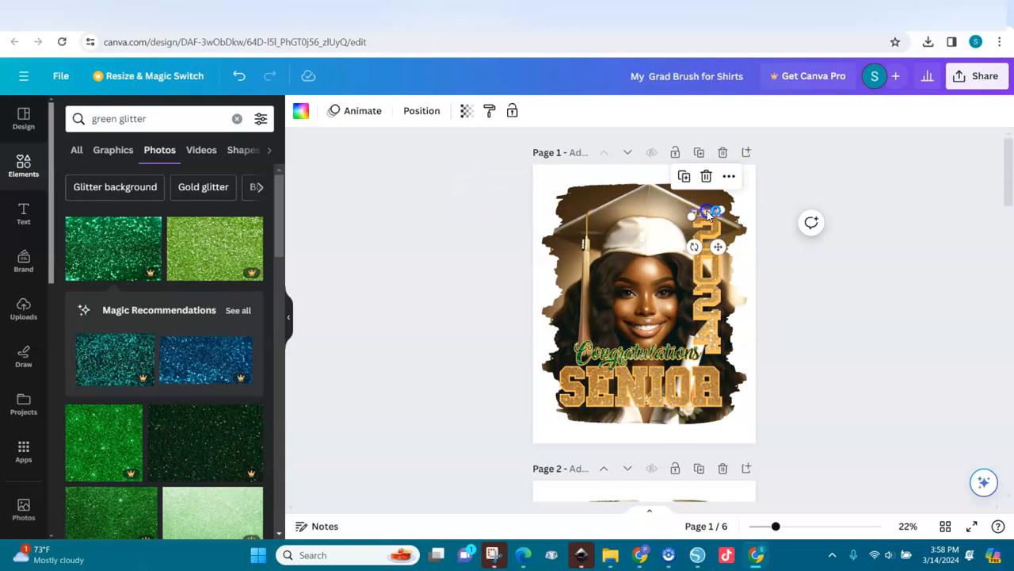
{"action": "left_click_drag", "start_coordinate": [114, 248], "coordinate": [697, 215]}
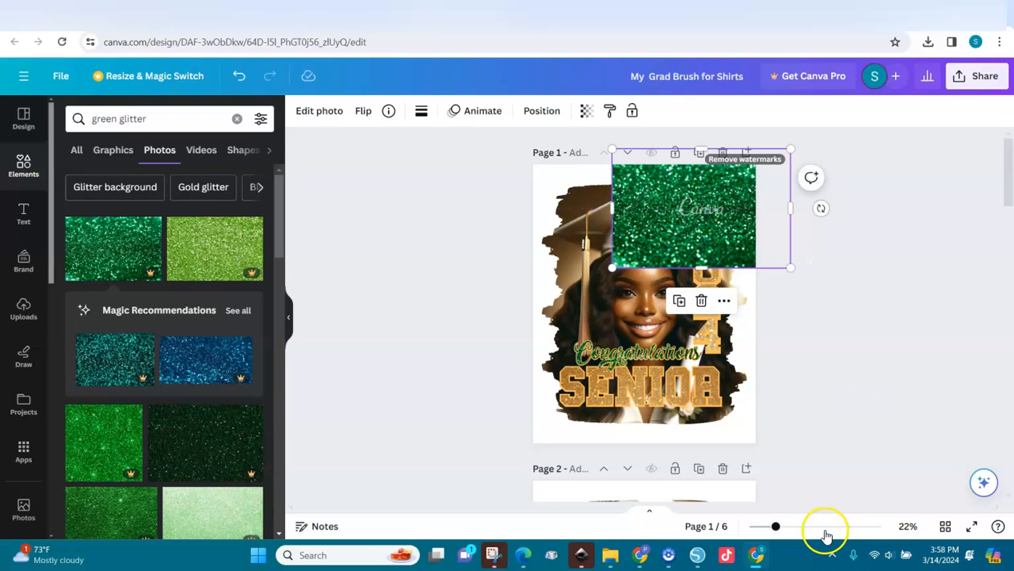
Step: Drop the green glitter photo into CLASS OF, undoing a mistaken brush-shape fill, then zoom out
{"action": "left_click_drag", "start_coordinate": [776, 530], "coordinate": [823, 531]}
{"action": "scroll", "coordinate": [1009, 392], "scroll_direction": "down", "scroll_amount": 4}
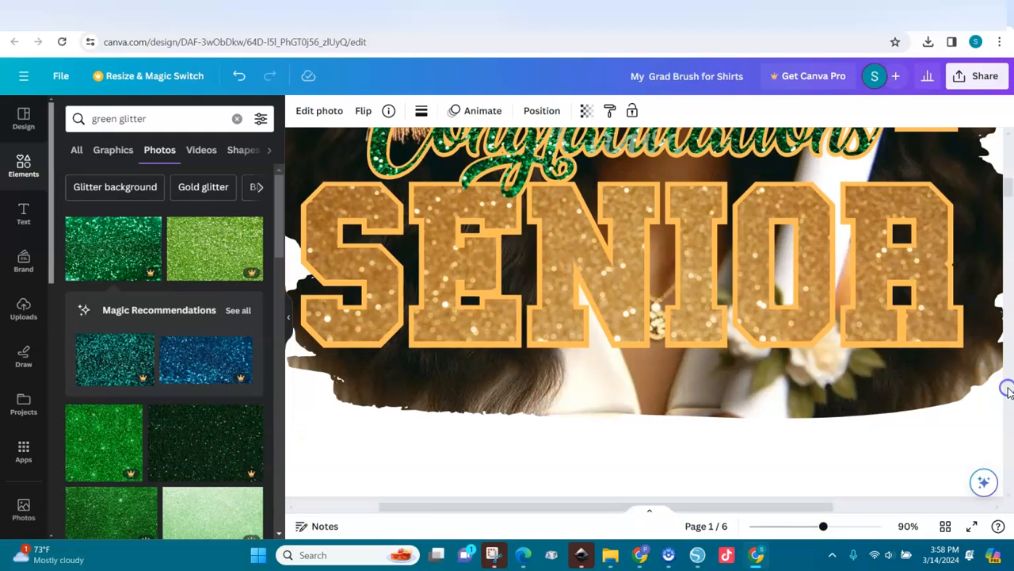
{"action": "scroll", "coordinate": [1009, 189], "scroll_direction": "up", "scroll_amount": 6}
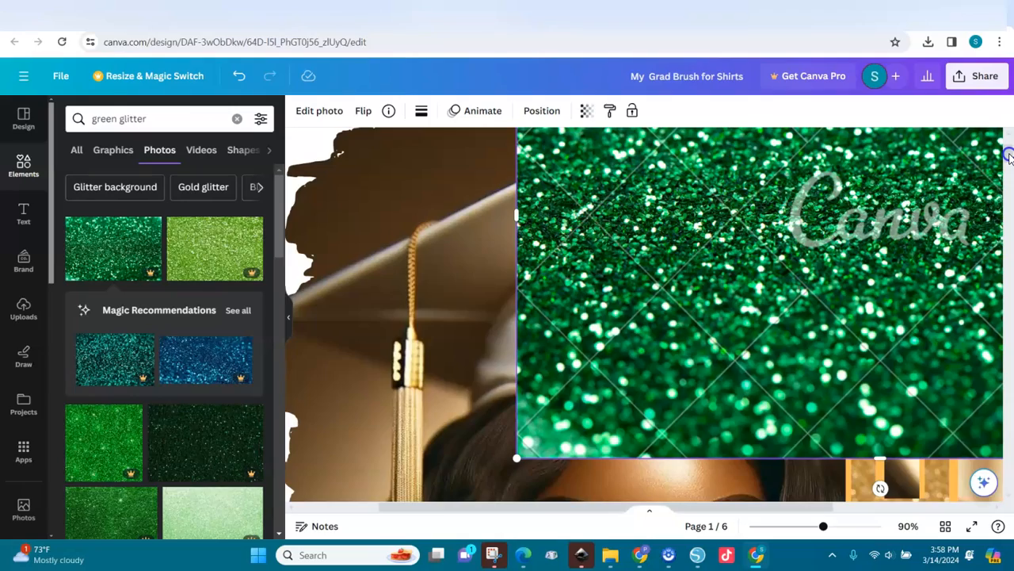
{"action": "scroll", "coordinate": [1009, 157], "scroll_direction": "up", "scroll_amount": 2}
{"action": "mouse_move", "coordinate": [946, 247]}
{"action": "left_mouse_down"}
{"action": "mouse_move", "coordinate": [602, 308]}
{"action": "mouse_move", "coordinate": [672, 308]}
{"action": "left_mouse_up"}
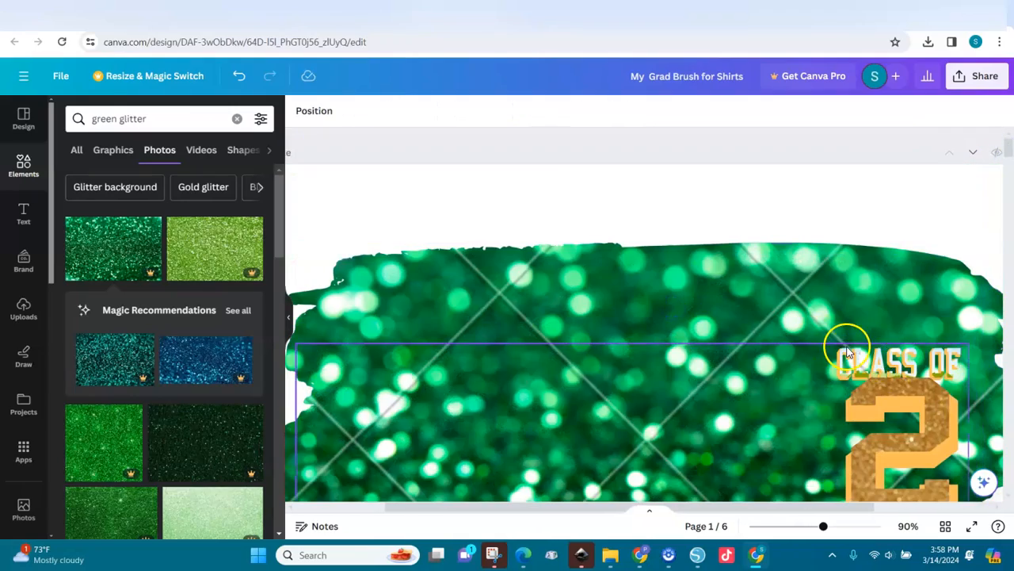
{"action": "key", "text": "ctrl+z"}
{"action": "left_click_drag", "start_coordinate": [852, 363], "coordinate": [840, 119]}
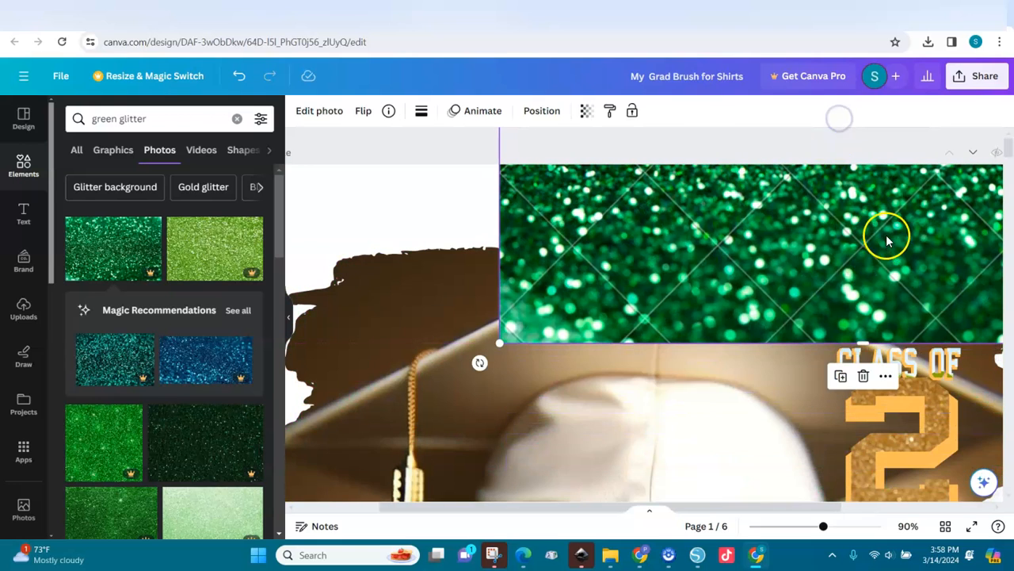
{"action": "left_click_drag", "start_coordinate": [924, 290], "coordinate": [951, 362]}
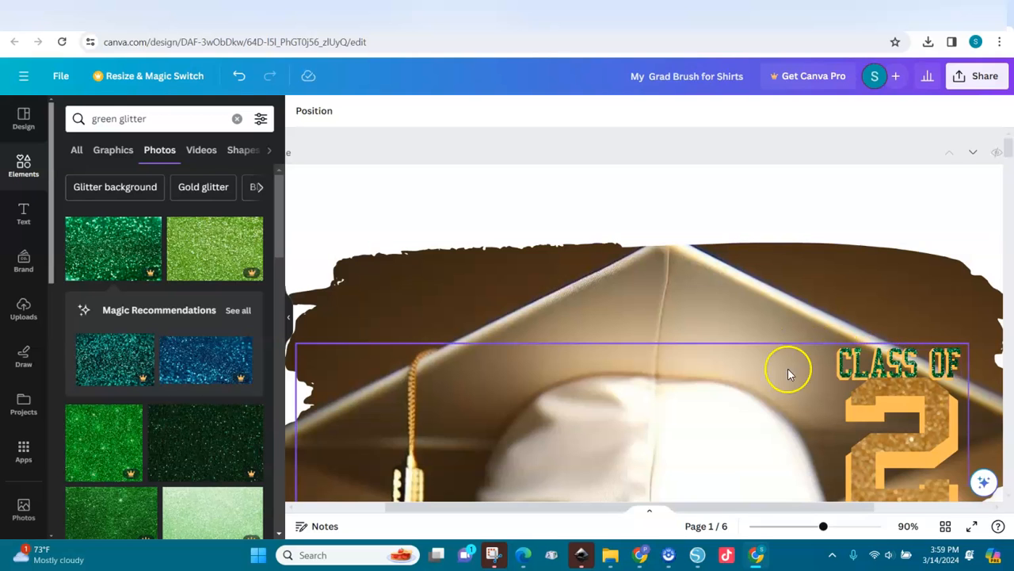
{"action": "left_click_drag", "start_coordinate": [823, 529], "coordinate": [783, 535]}
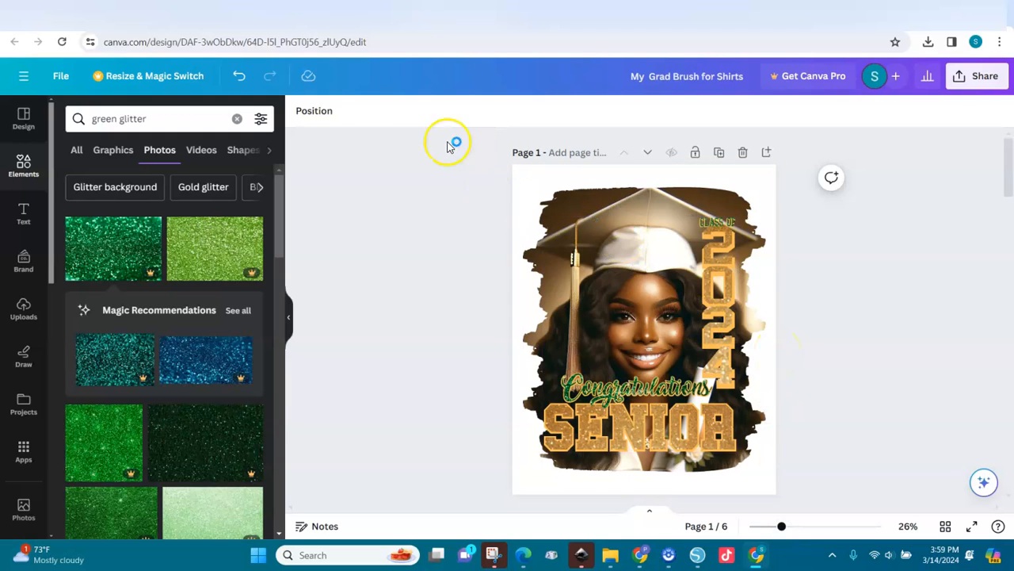
Step: Recolour the splash outline accents from peach to pale yellow via the layers list
{"action": "left_click", "coordinate": [316, 112]}
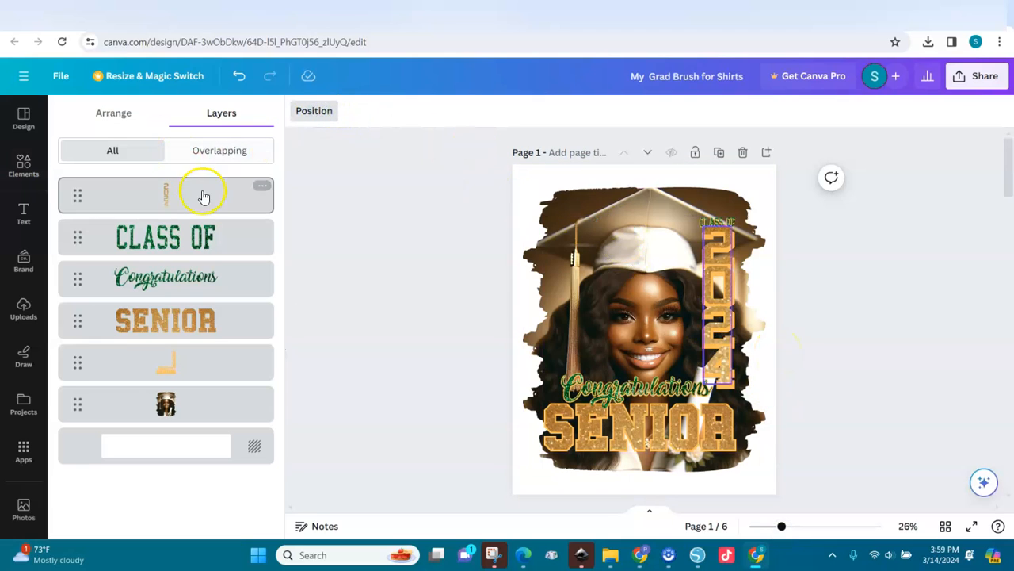
{"action": "left_click", "coordinate": [184, 366]}
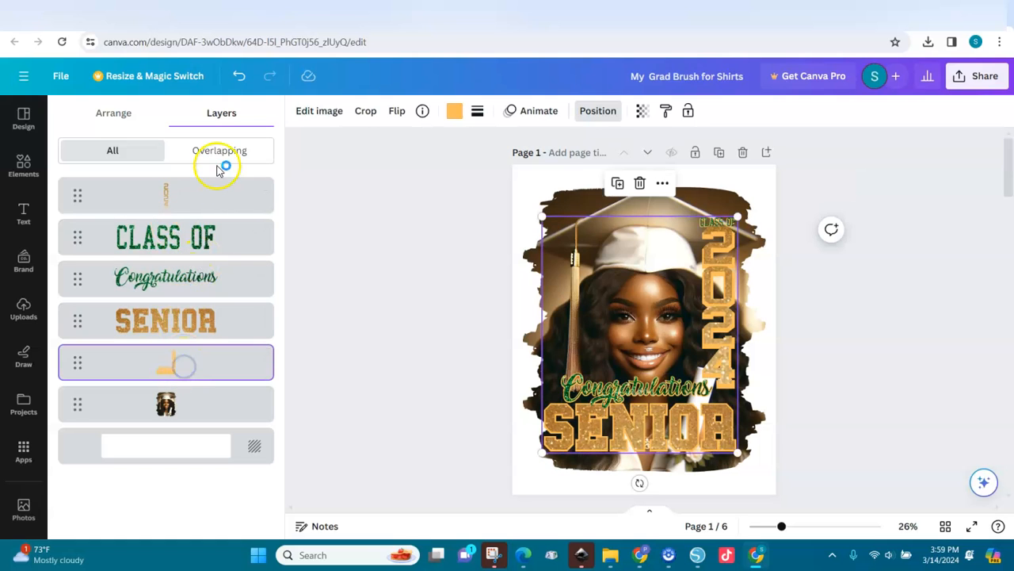
{"action": "left_click", "coordinate": [456, 111]}
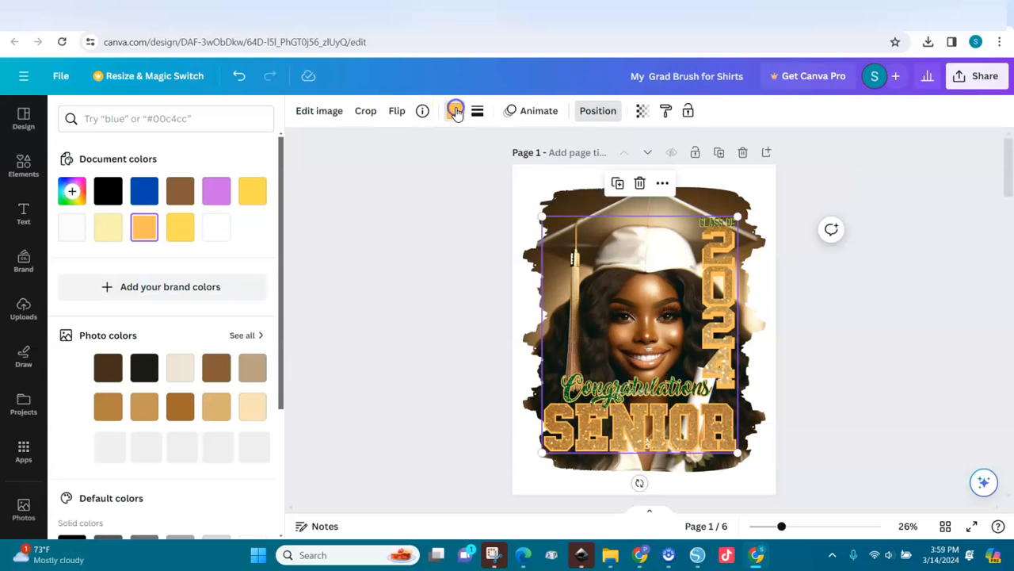
{"action": "left_click", "coordinate": [109, 229]}
{"action": "left_click", "coordinate": [367, 263]}
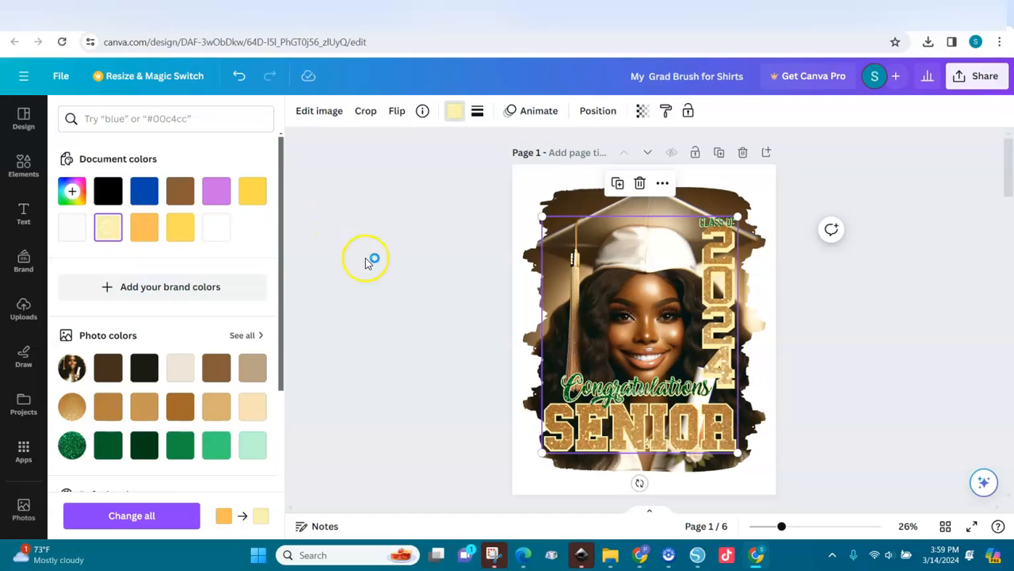
Step: Nudge the 2024 numbers slightly down and left into place
{"action": "left_click", "coordinate": [705, 332]}
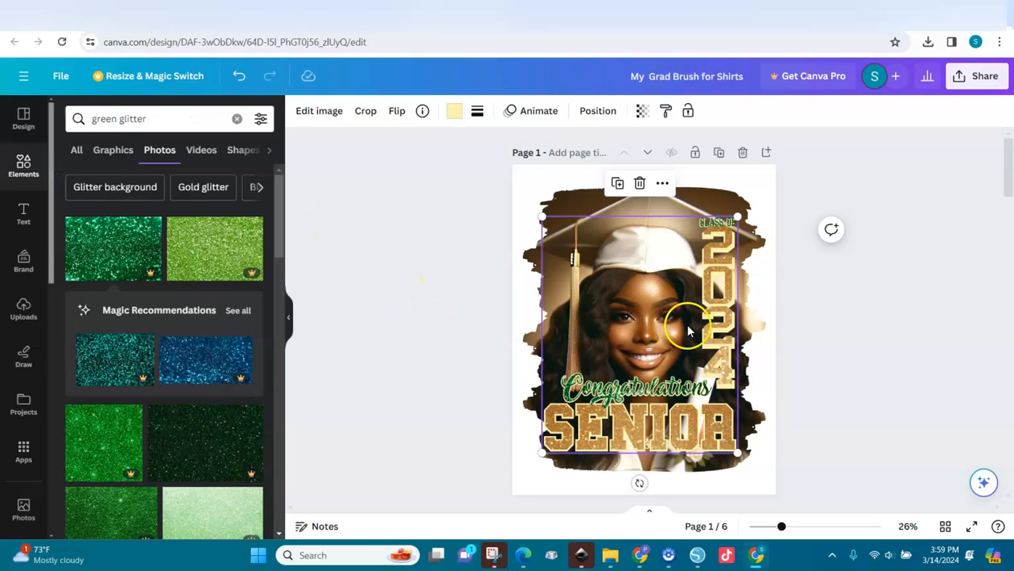
{"action": "left_click_drag", "start_coordinate": [706, 334], "coordinate": [708, 336]}
{"action": "key", "text": "Down"}
{"action": "key", "text": "Left"}
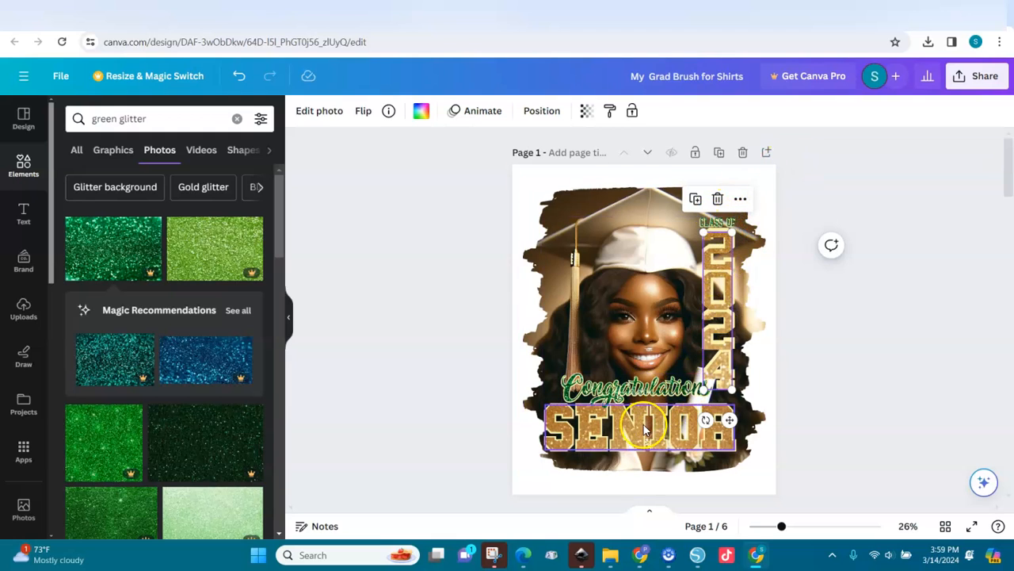
Step: Group all of page 1's design and paste it onto page 6's T-shirt photo
{"action": "left_click_drag", "start_coordinate": [809, 175], "coordinate": [479, 497]}
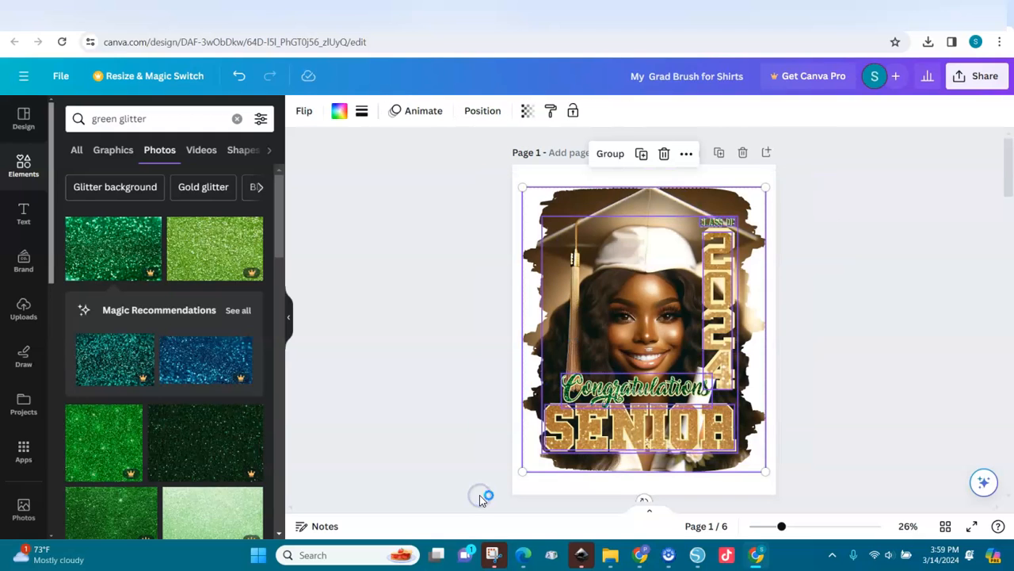
{"action": "key", "text": "ctrl+g"}
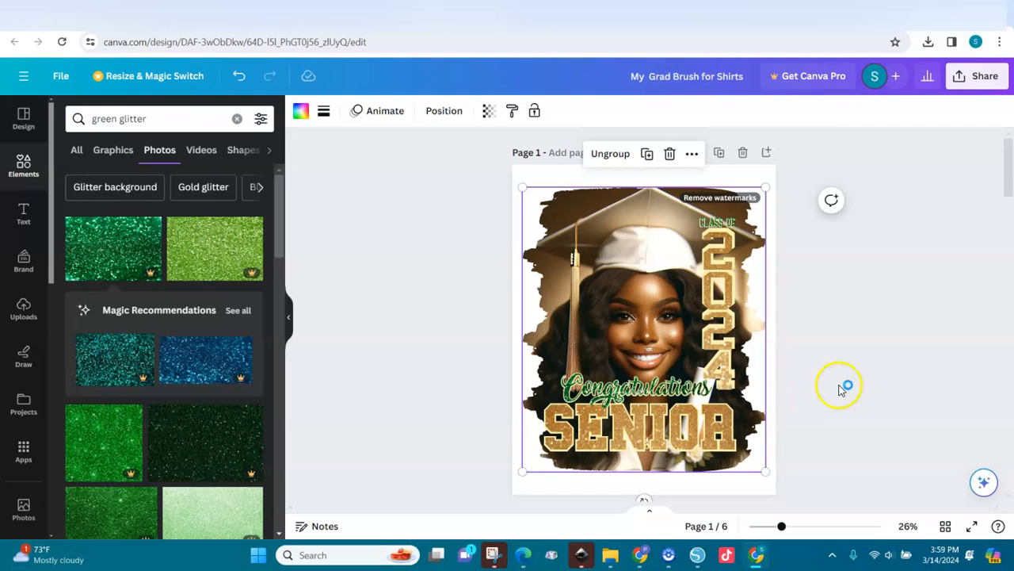
{"action": "left_click_drag", "start_coordinate": [1009, 190], "coordinate": [1009, 475]}
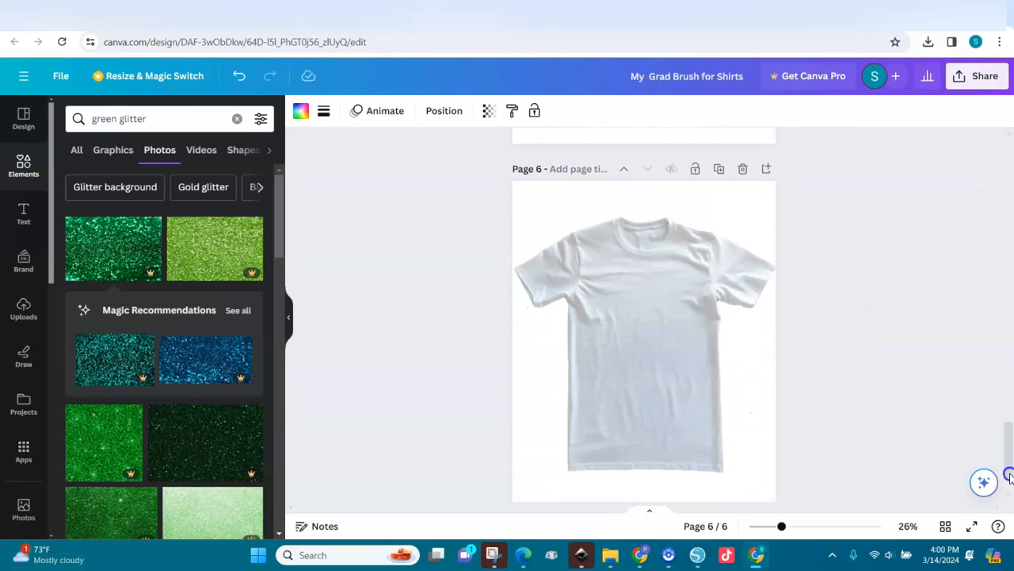
{"action": "left_click", "coordinate": [633, 394]}
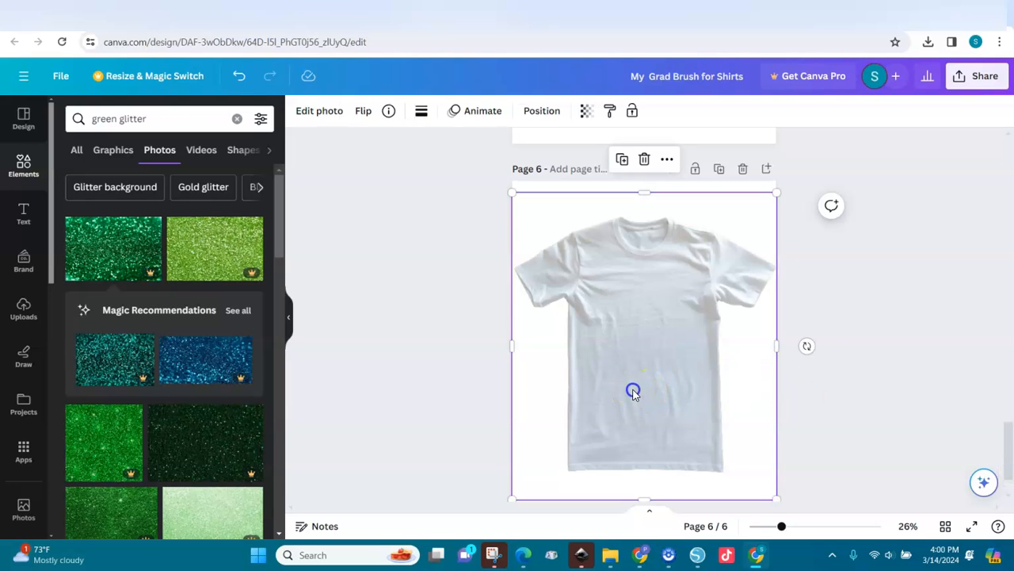
{"action": "key", "text": "ctrl+v"}
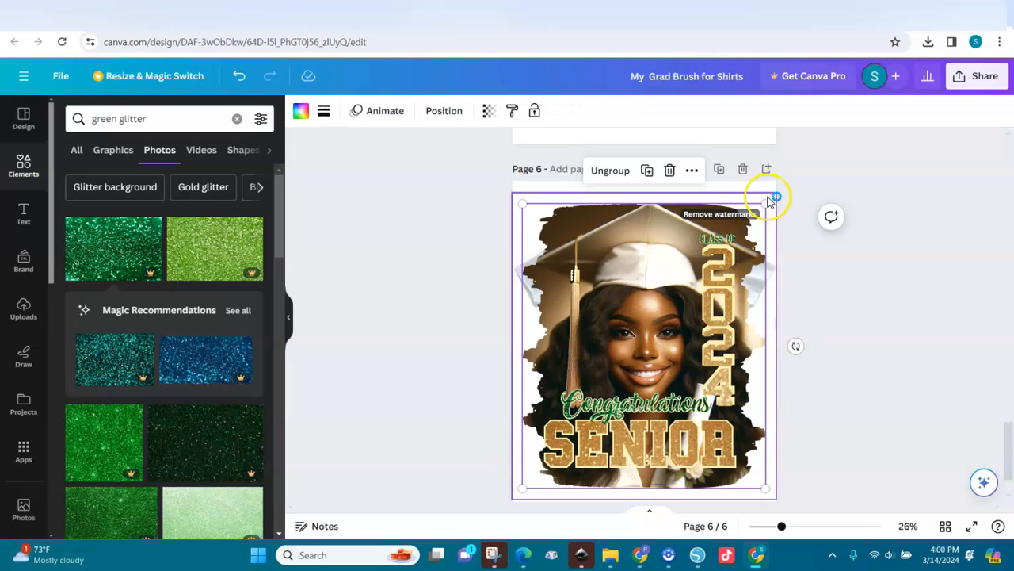
Step: Shrink the pasted design and centre it on the shirt front
{"action": "left_click_drag", "start_coordinate": [765, 203], "coordinate": [690, 289]}
{"action": "left_click_drag", "start_coordinate": [654, 341], "coordinate": [654, 341]}
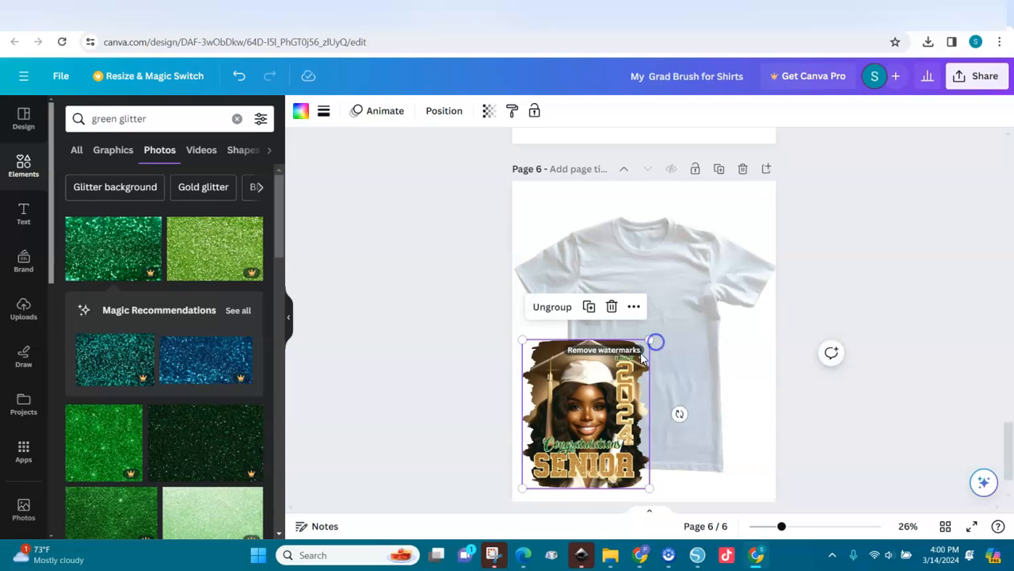
{"action": "left_click_drag", "start_coordinate": [601, 397], "coordinate": [659, 325]}
{"action": "left_click_drag", "start_coordinate": [706, 412], "coordinate": [690, 392]}
{"action": "left_click_drag", "start_coordinate": [636, 366], "coordinate": [646, 370]}
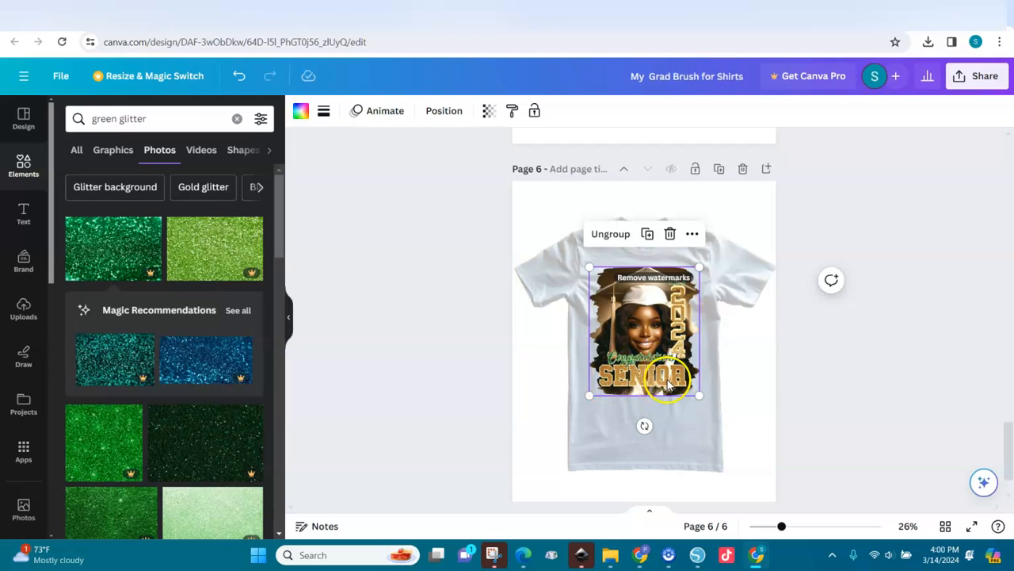
Step: Select the T-shirt photo, then the grouped graduation design on page 2
{"action": "left_click", "coordinate": [742, 351]}
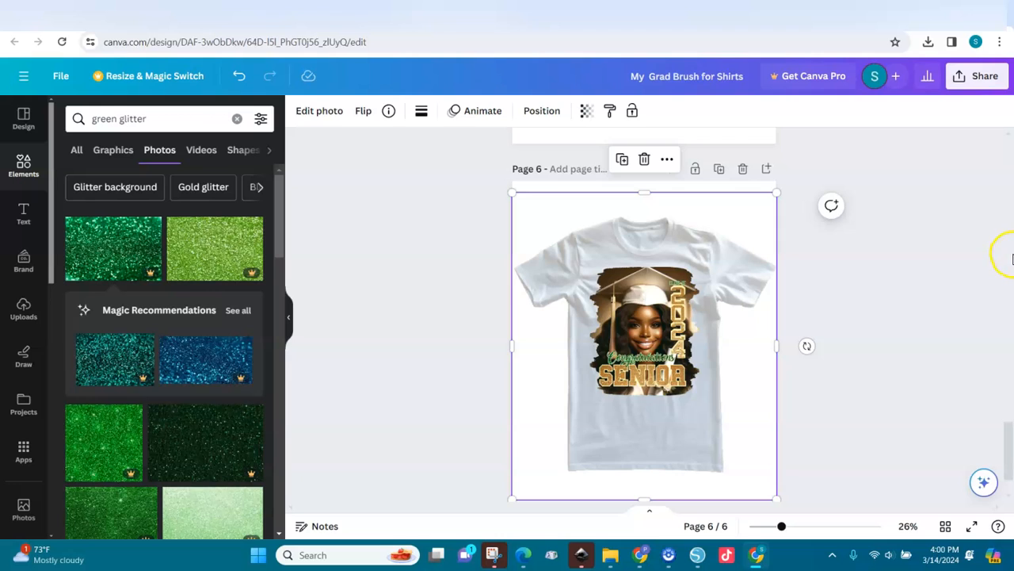
{"action": "left_click", "coordinate": [1011, 256]}
{"action": "left_click", "coordinate": [1010, 256]}
{"action": "left_click", "coordinate": [598, 219]}
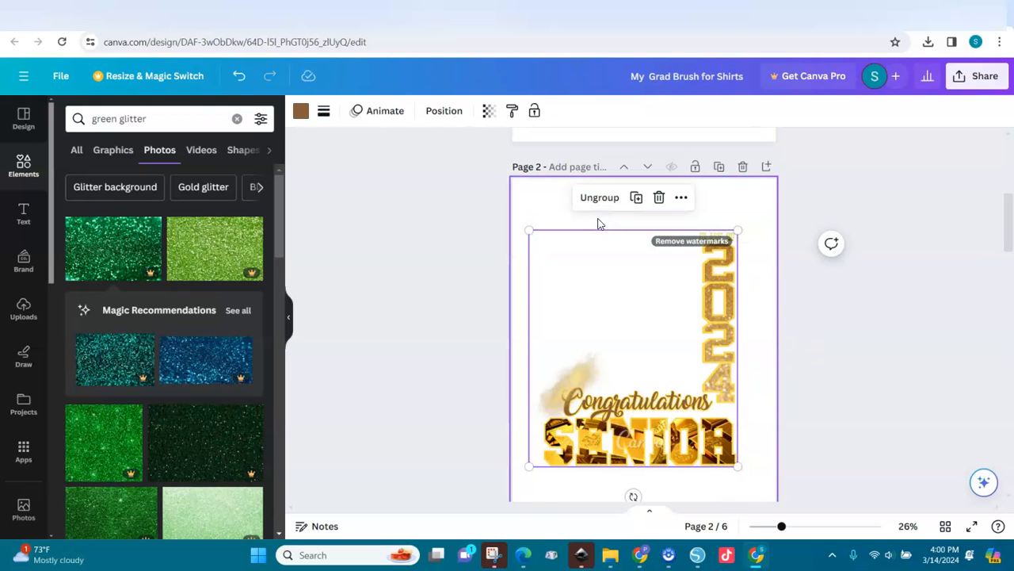
{"action": "left_click", "coordinate": [596, 217]}
{"action": "left_click", "coordinate": [679, 325]}
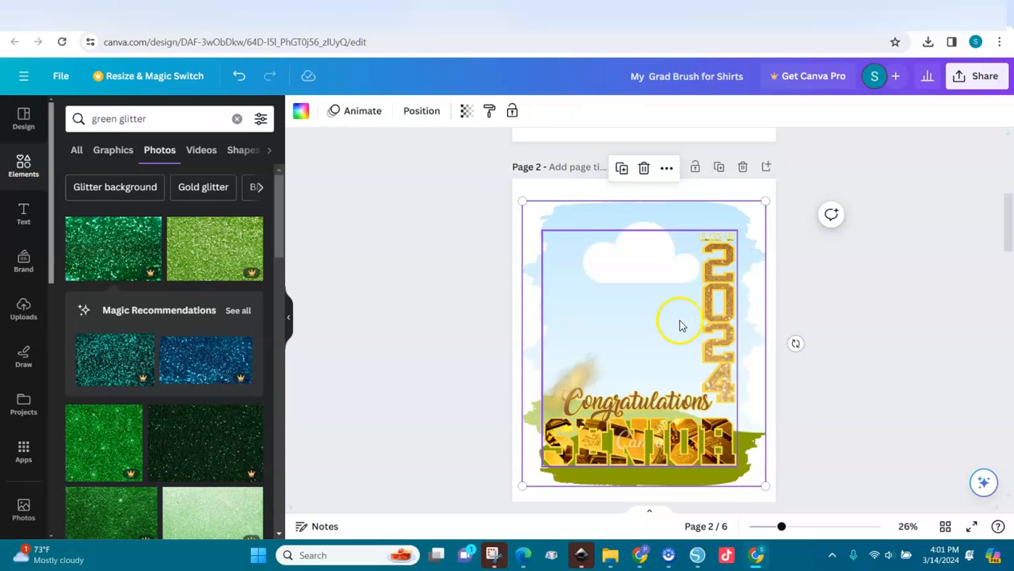
{"action": "left_click", "coordinate": [703, 455]}
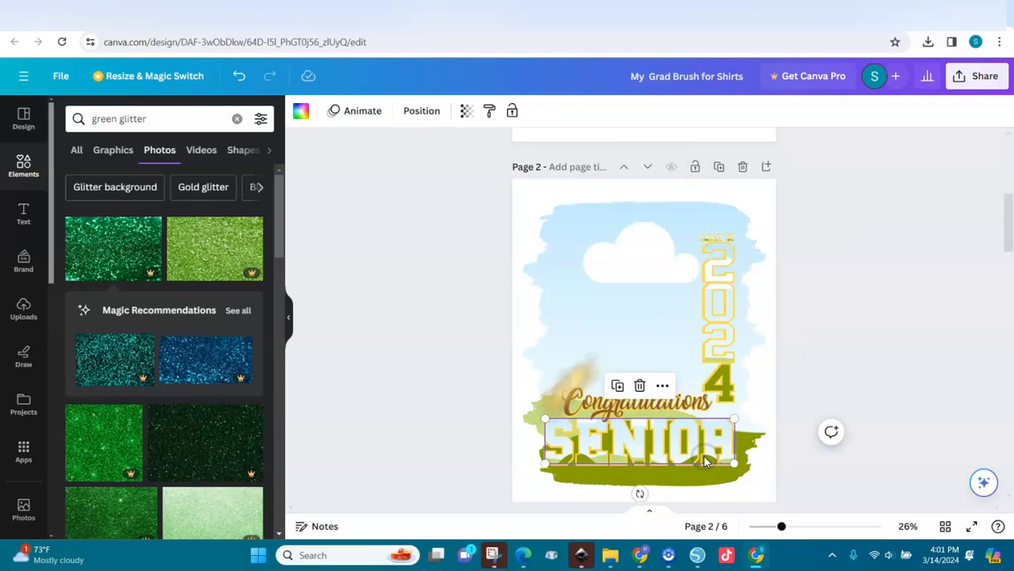
{"action": "left_click", "coordinate": [691, 404]}
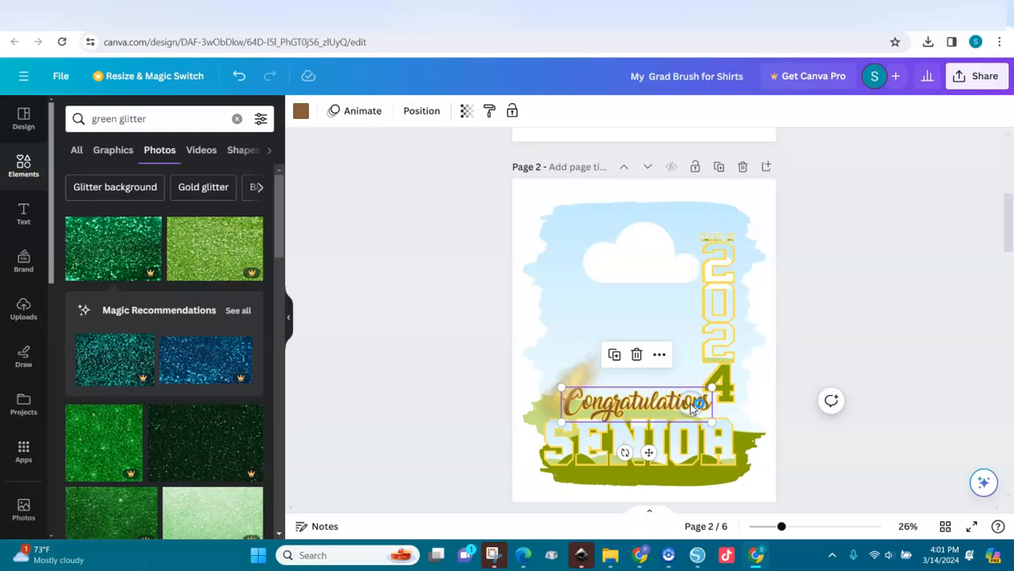
{"action": "key", "text": "ctrl+z"}
{"action": "left_click", "coordinate": [321, 115]}
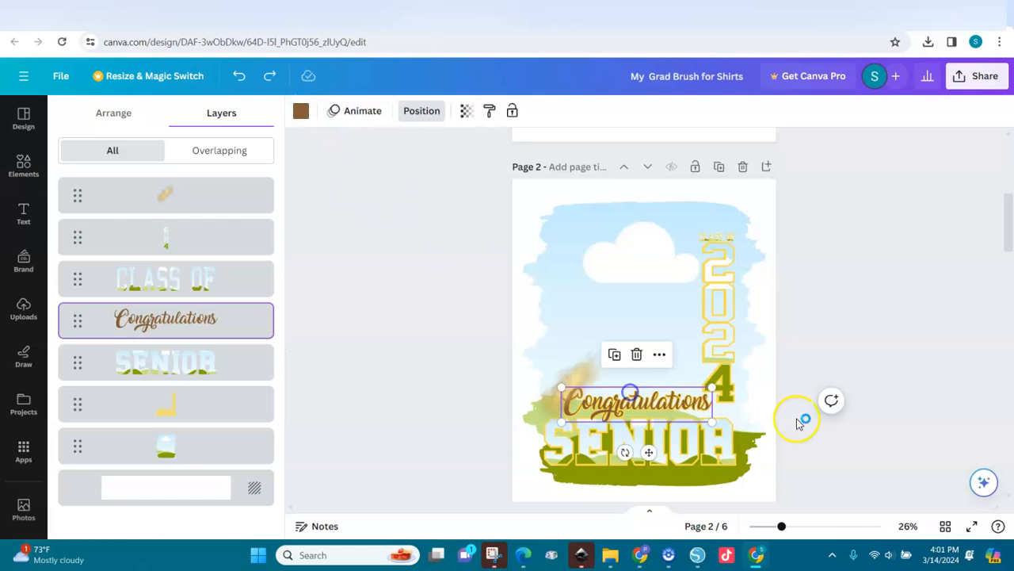
{"action": "left_click", "coordinate": [799, 422]}
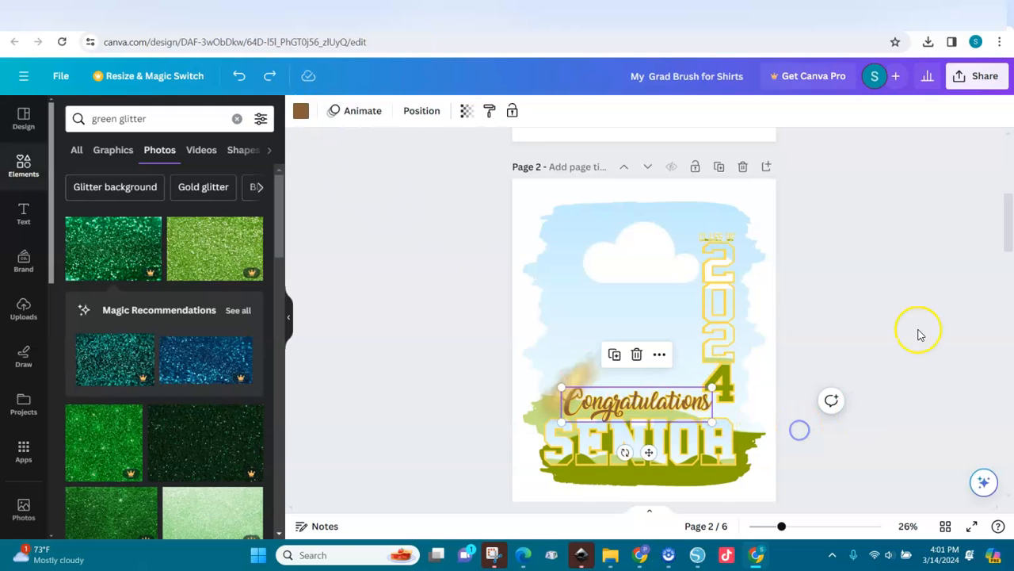
Step: Open page 4, the blue Class of 2025 SENIOR design, from the page grid
{"action": "left_click", "coordinate": [945, 526]}
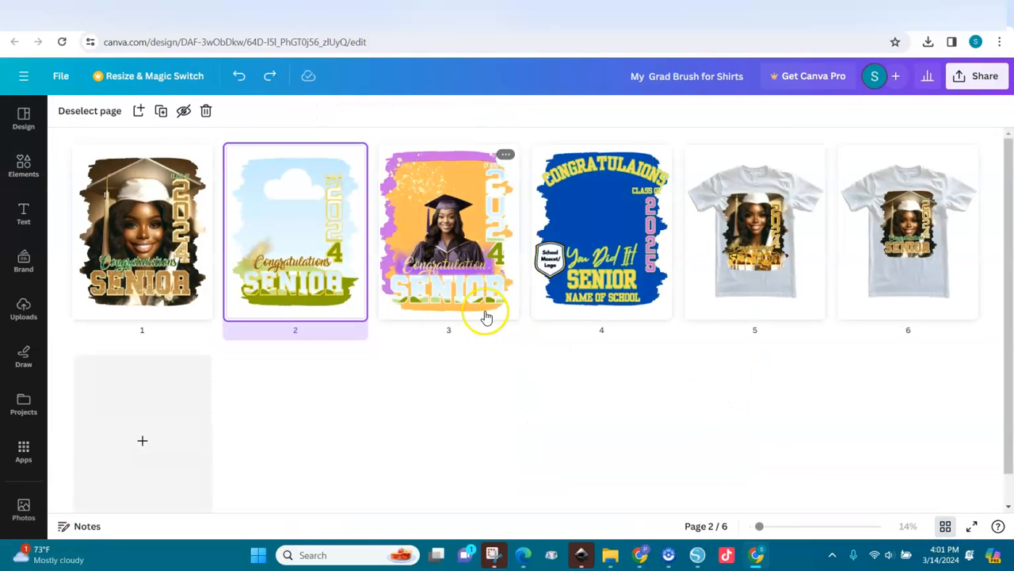
{"action": "left_click", "coordinate": [609, 231]}
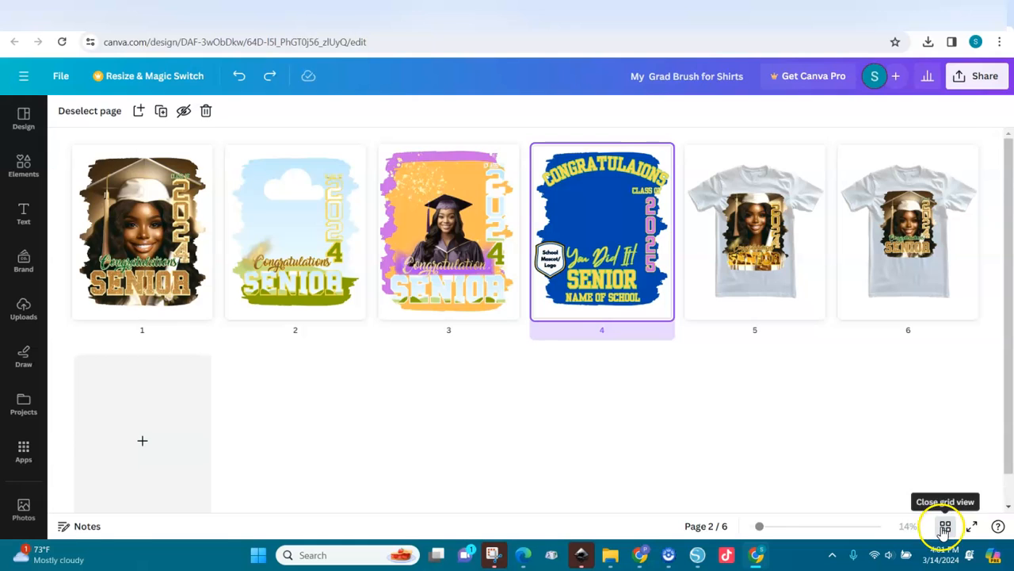
{"action": "left_click", "coordinate": [945, 526]}
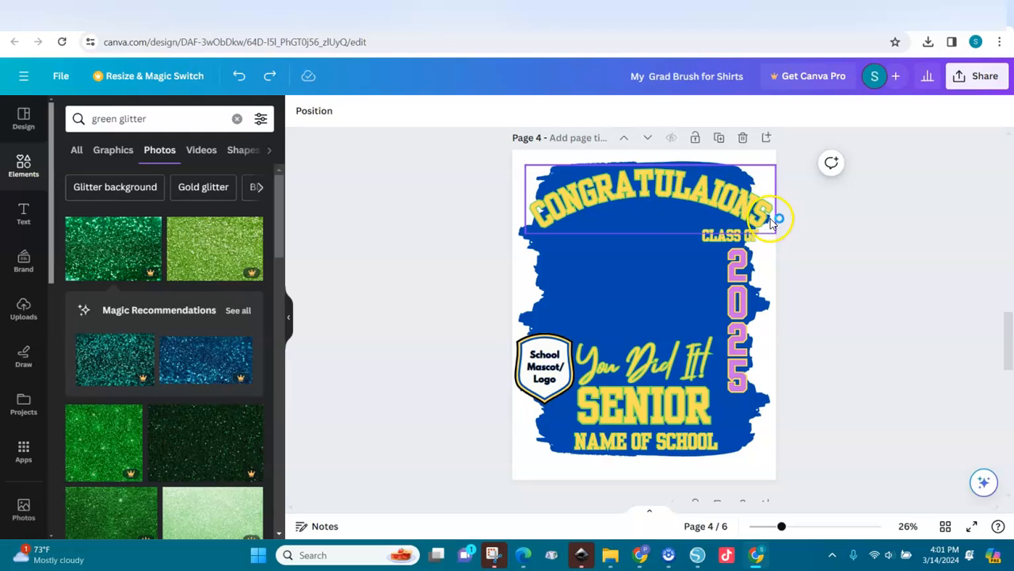
{"action": "left_click", "coordinate": [664, 363]}
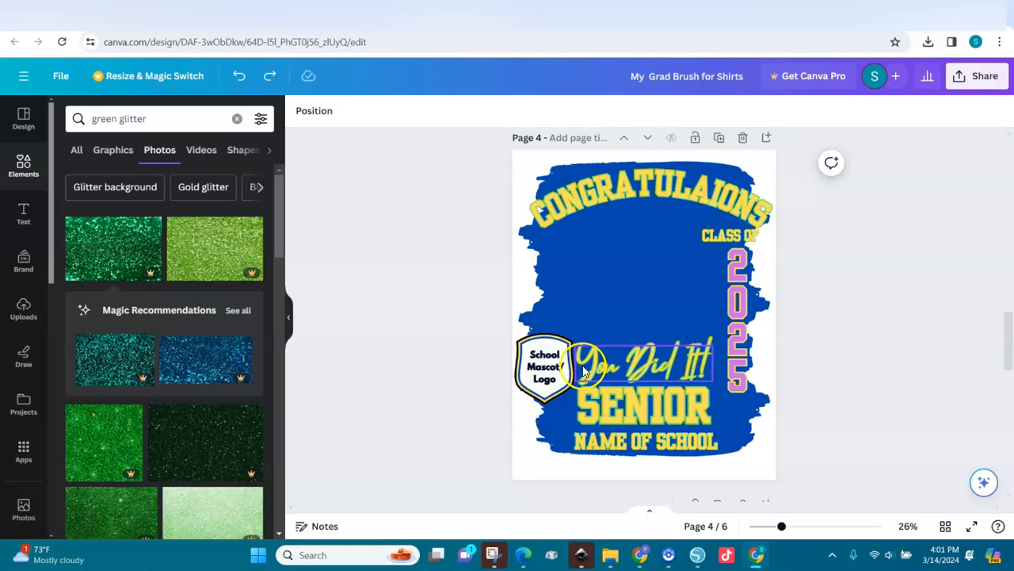
Step: Recolour page 4's splash background, trying purple and orange before settling on bright red
{"action": "left_click", "coordinate": [598, 252]}
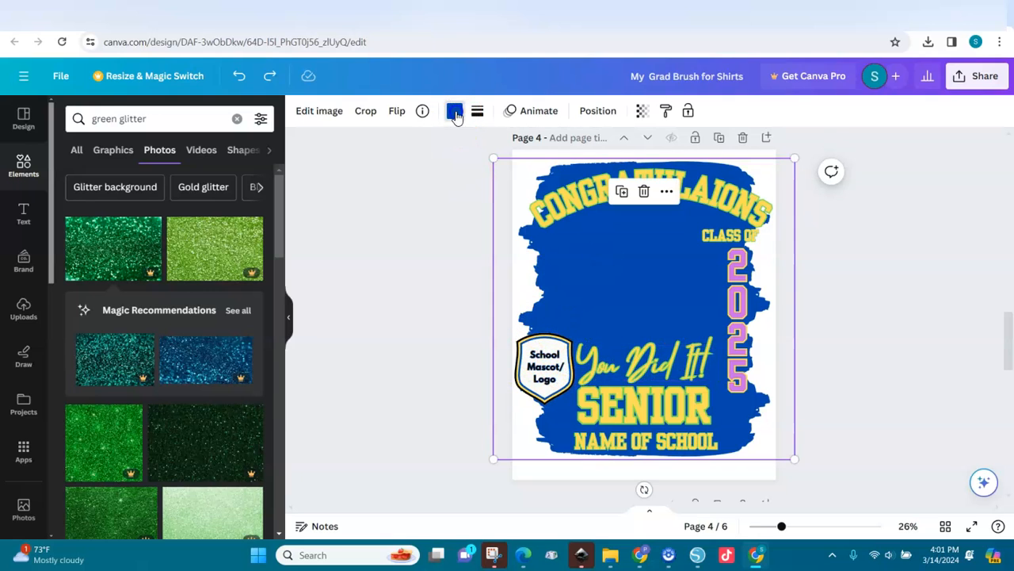
{"action": "left_click", "coordinate": [455, 113]}
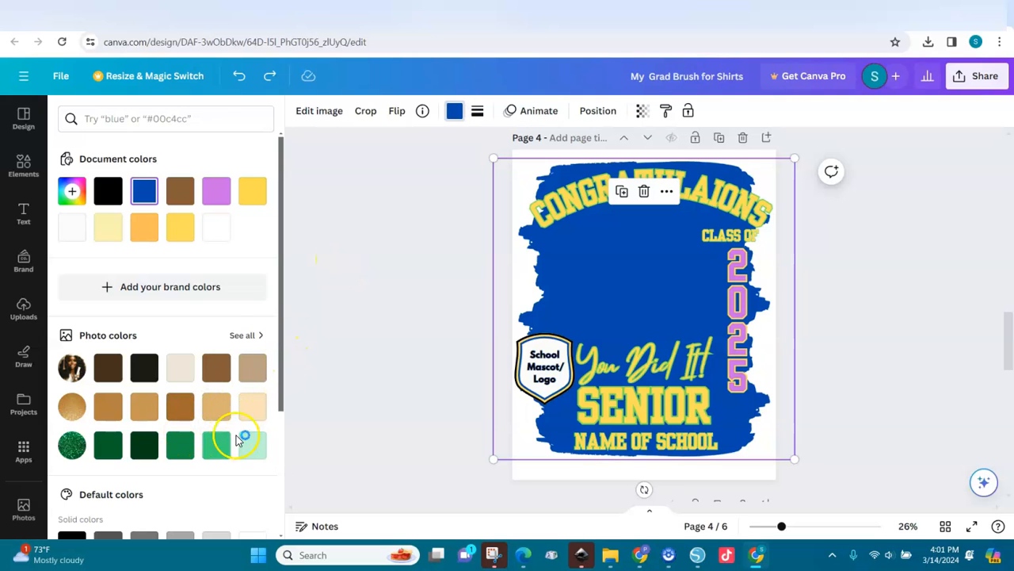
{"action": "left_click", "coordinate": [216, 194]}
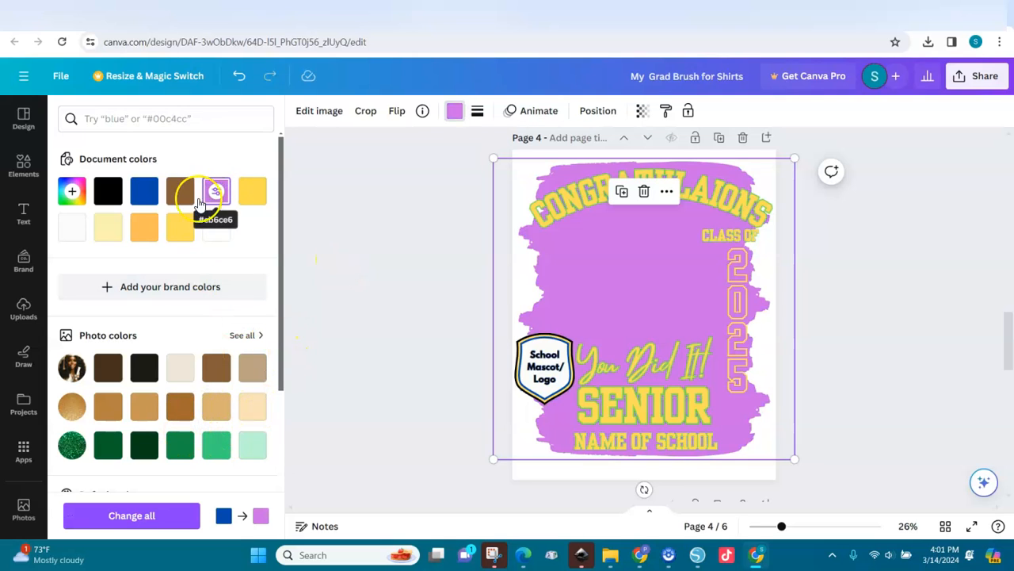
{"action": "left_click", "coordinate": [145, 230]}
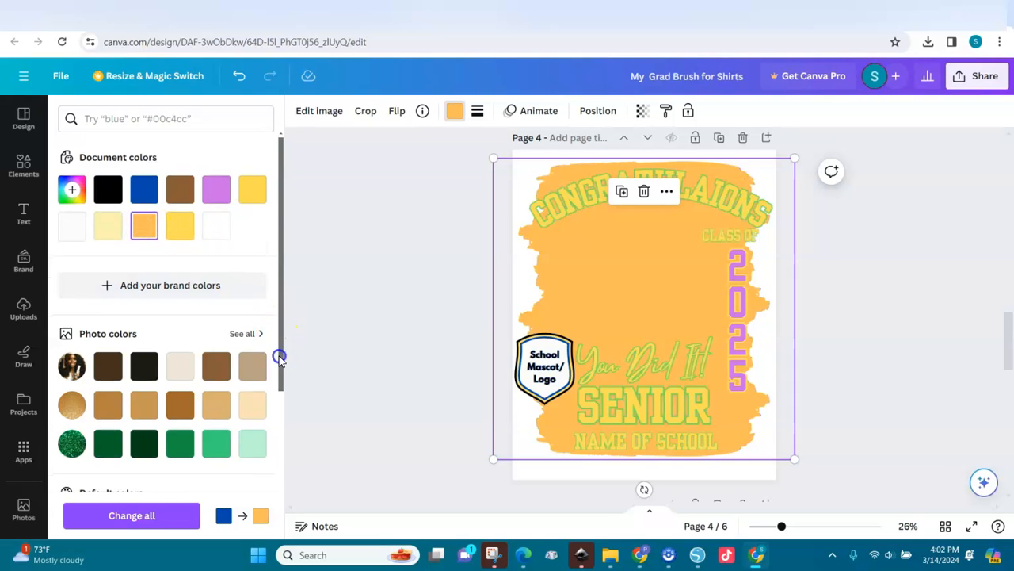
{"action": "scroll", "coordinate": [279, 373], "scroll_direction": "down", "scroll_amount": 3}
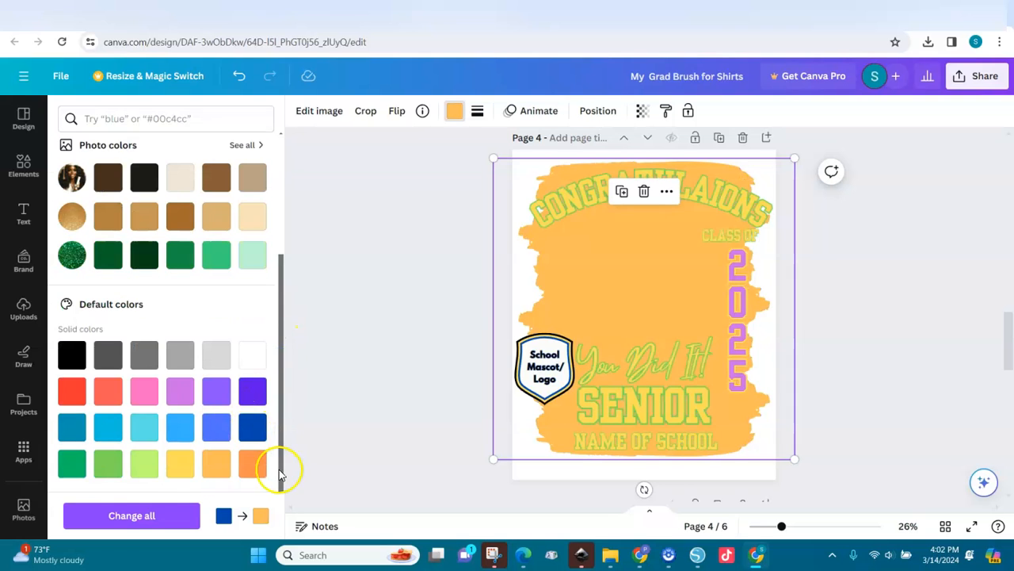
{"action": "left_click", "coordinate": [71, 401]}
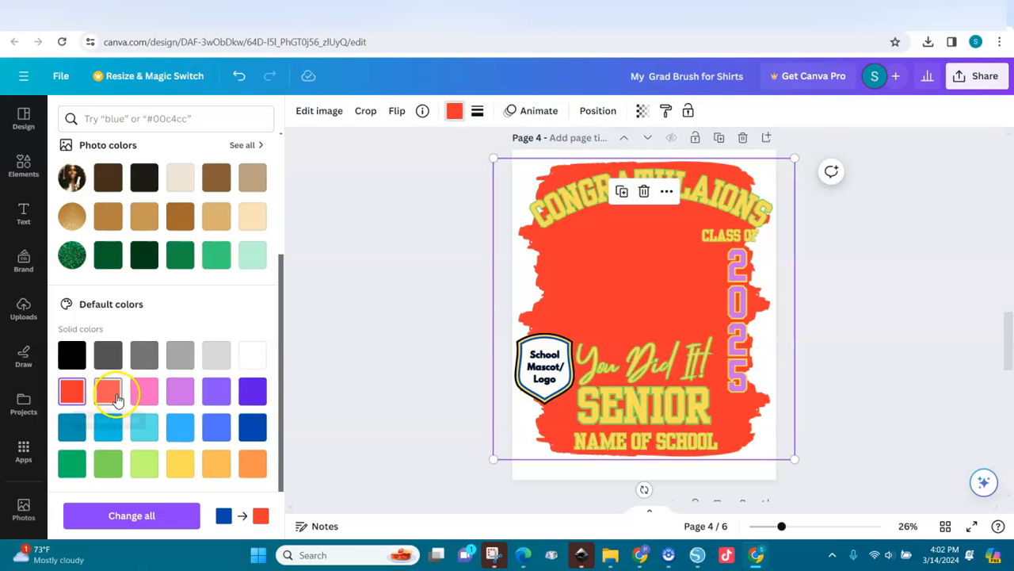
Step: Set SENIOR in Chunk Five after trying League Spartan and Archivo Black, and make it all capitals
{"action": "left_click", "coordinate": [558, 204]}
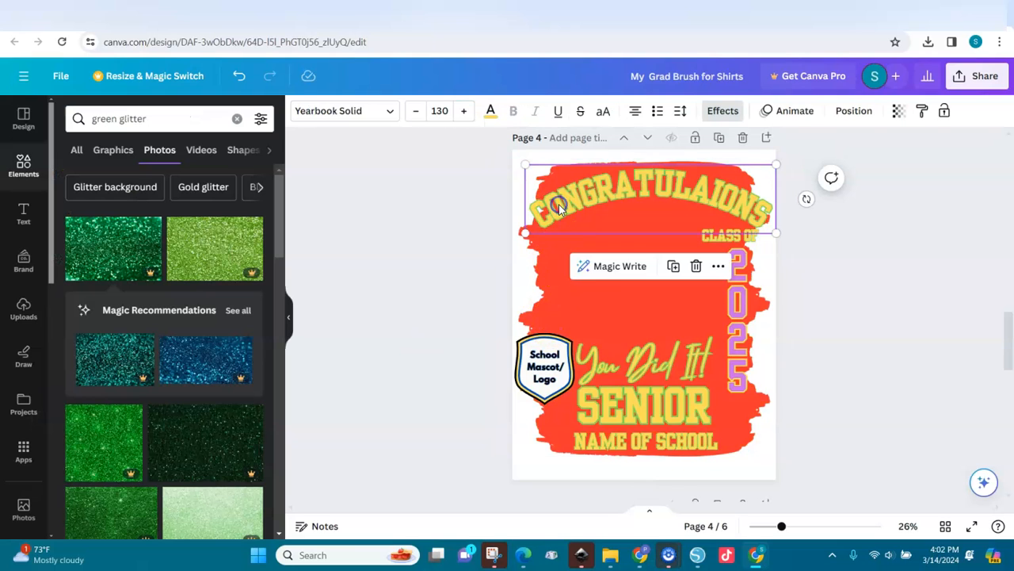
{"action": "left_click", "coordinate": [624, 409]}
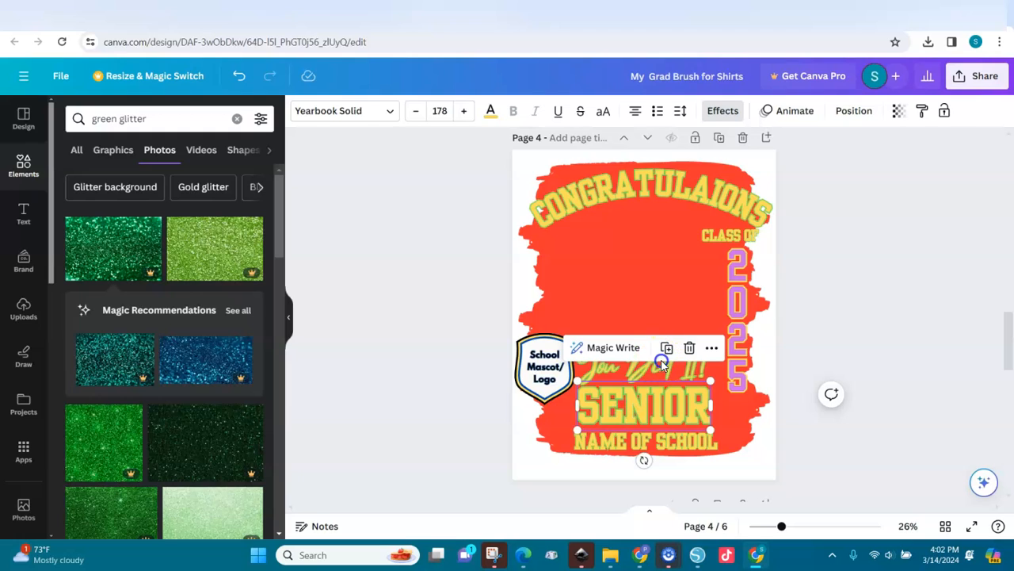
{"action": "left_click", "coordinate": [389, 112]}
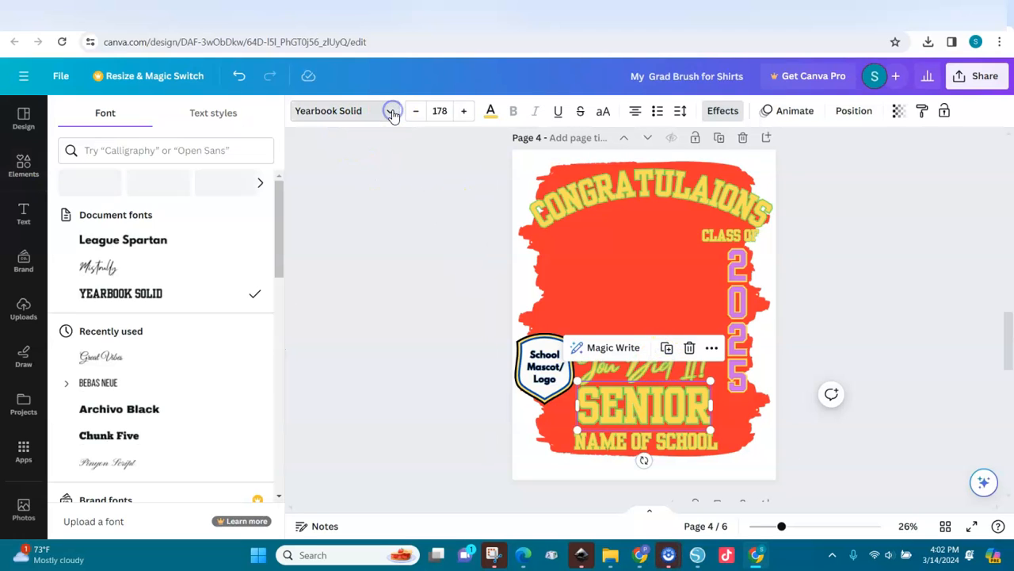
{"action": "left_click", "coordinate": [143, 241]}
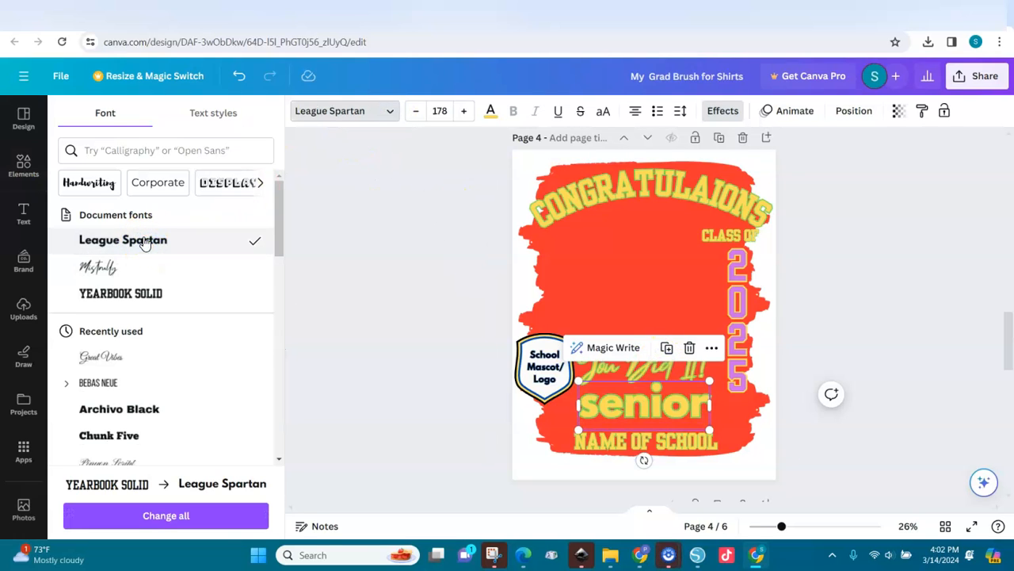
{"action": "left_click", "coordinate": [127, 295]}
{"action": "left_click", "coordinate": [132, 407]}
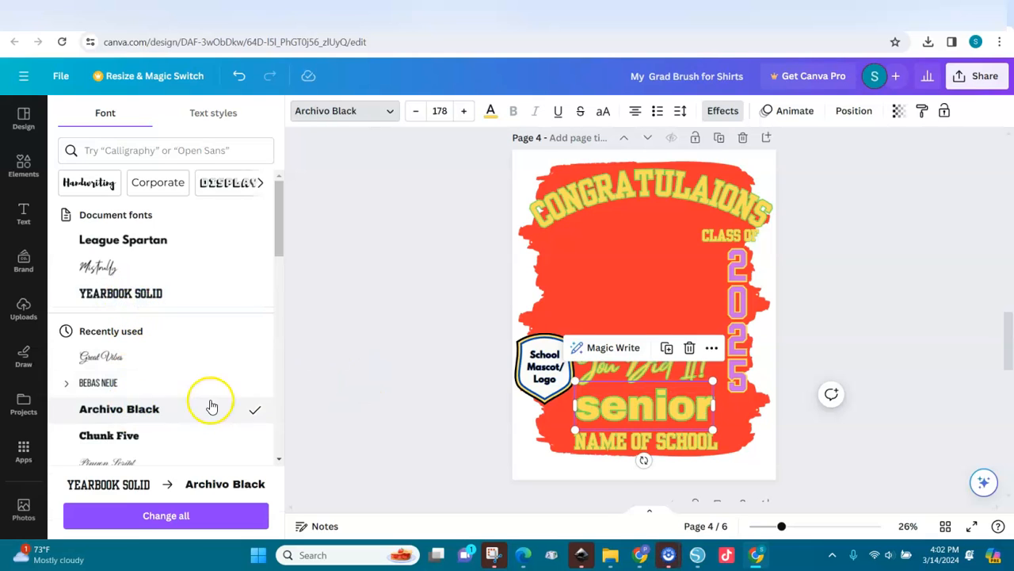
{"action": "scroll", "coordinate": [279, 409], "scroll_direction": "down", "scroll_amount": 3}
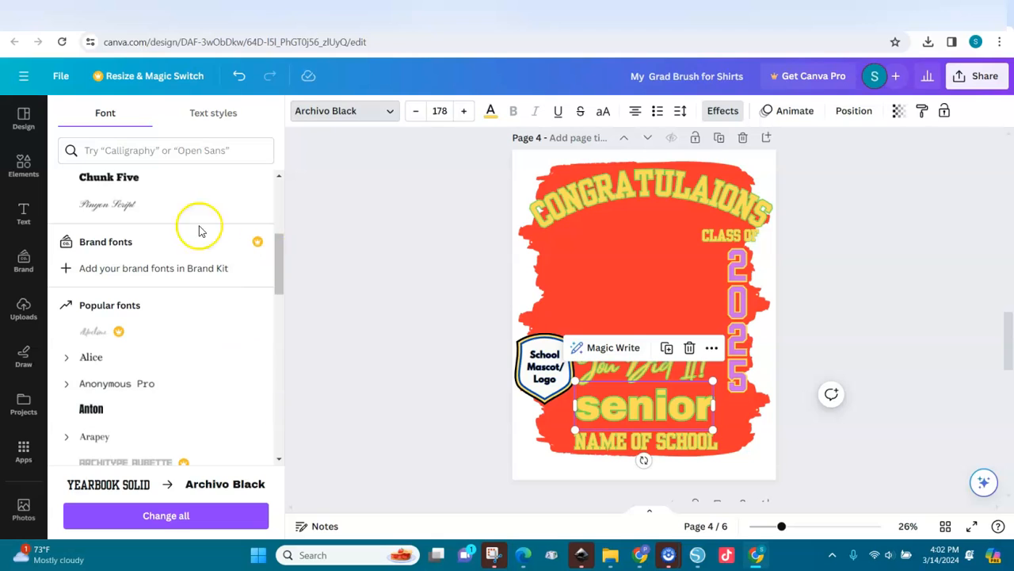
{"action": "left_click", "coordinate": [126, 180]}
{"action": "left_click", "coordinate": [656, 383]}
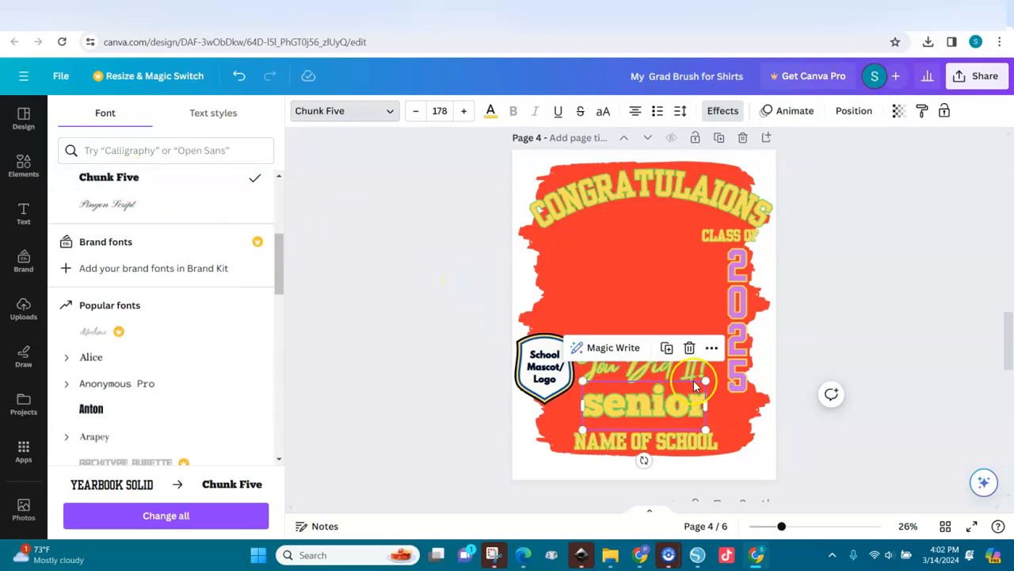
{"action": "left_click", "coordinate": [605, 112]}
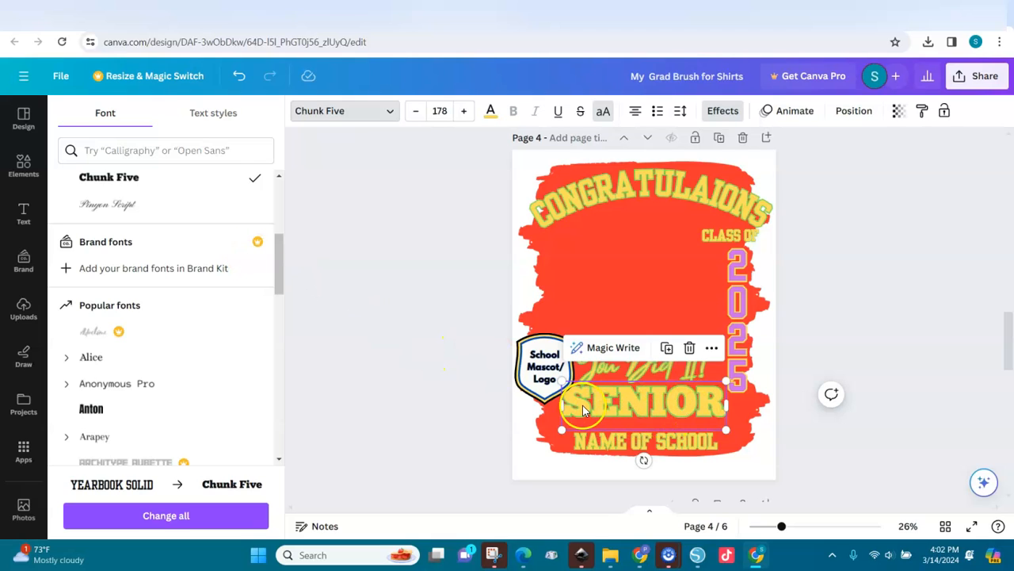
Step: Compare Anton, Belleza and Archivo Black on SENIOR before settling back on Chunk Five
{"action": "left_click", "coordinate": [618, 409]}
{"action": "left_click", "coordinate": [91, 408]}
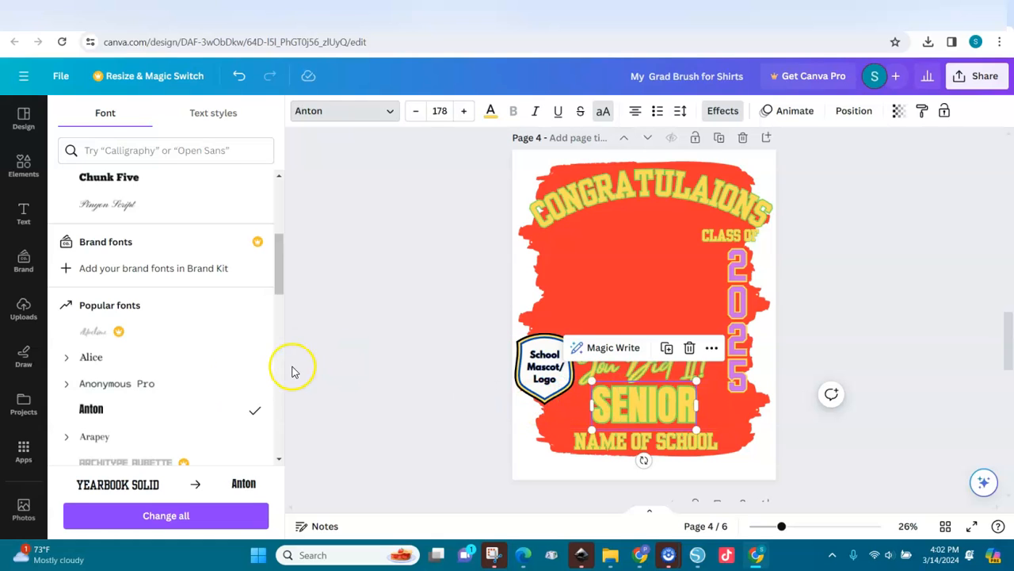
{"action": "scroll", "coordinate": [278, 405], "scroll_direction": "down", "scroll_amount": 3}
{"action": "left_click", "coordinate": [107, 416]}
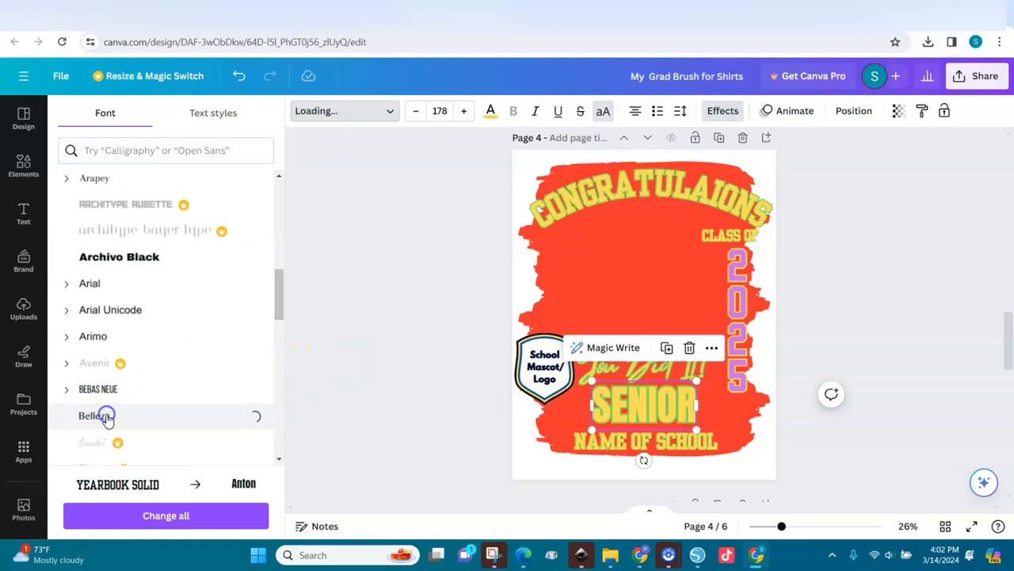
{"action": "left_click", "coordinate": [191, 260]}
{"action": "left_click_drag", "start_coordinate": [283, 275], "coordinate": [279, 206]}
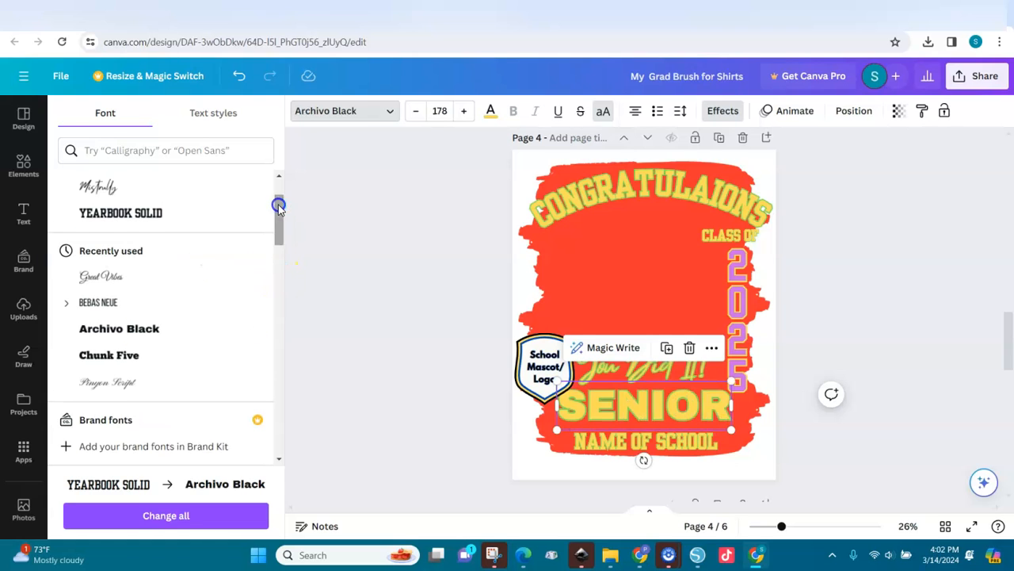
{"action": "left_click", "coordinate": [116, 355]}
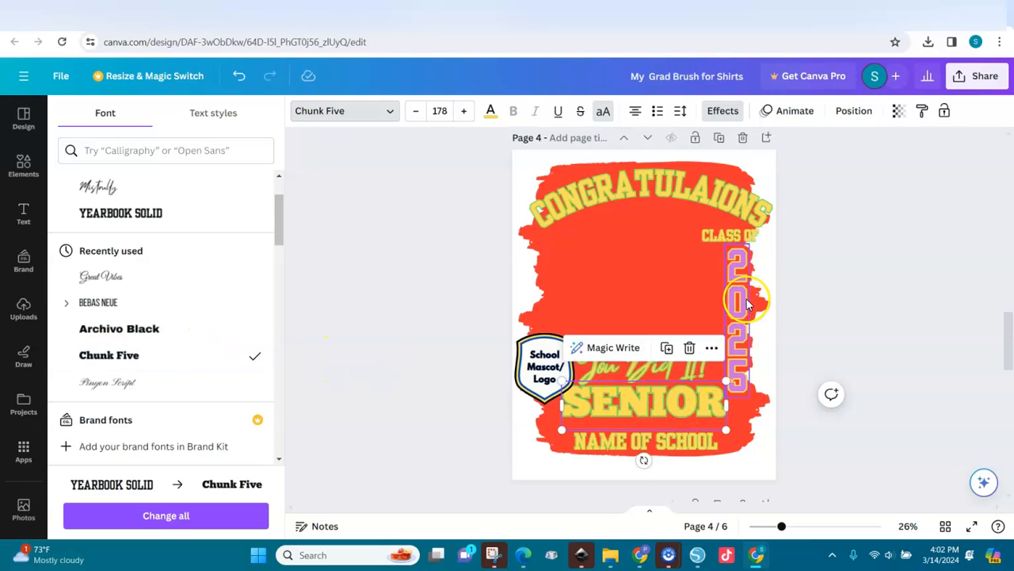
Step: Turn the You Did It! script text purple
{"action": "left_click", "coordinate": [654, 379]}
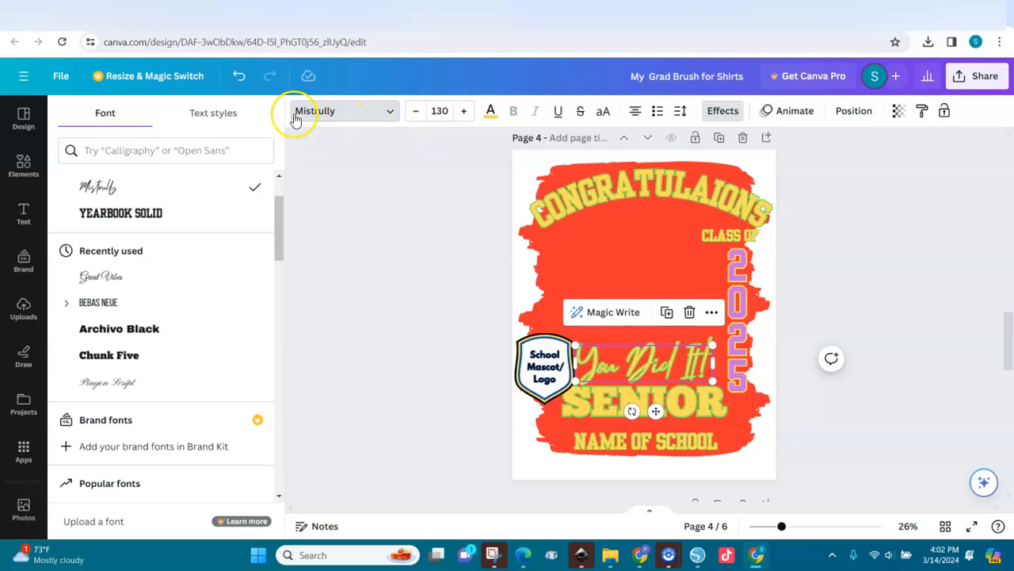
{"action": "left_click", "coordinate": [491, 113]}
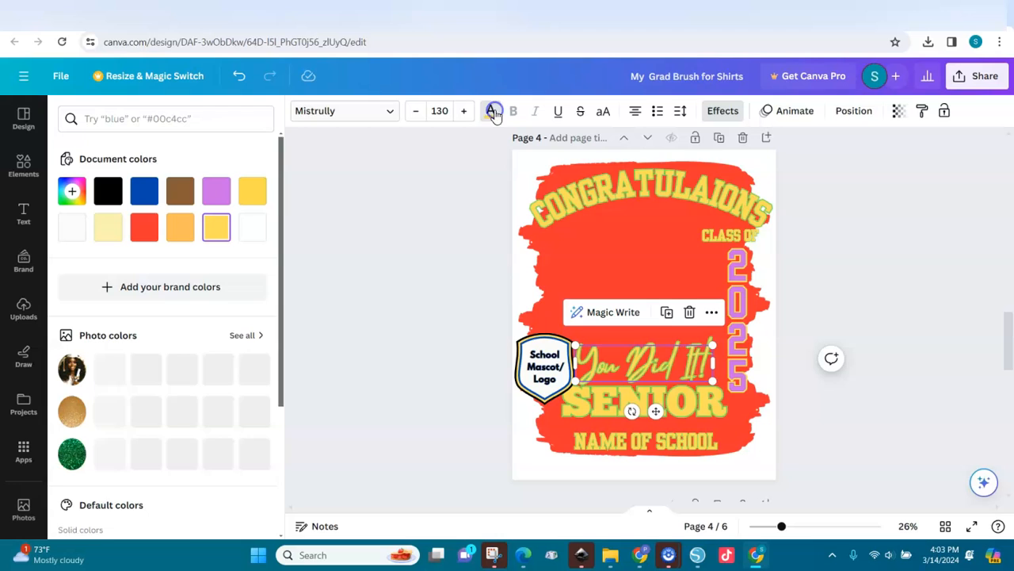
{"action": "left_click", "coordinate": [216, 189]}
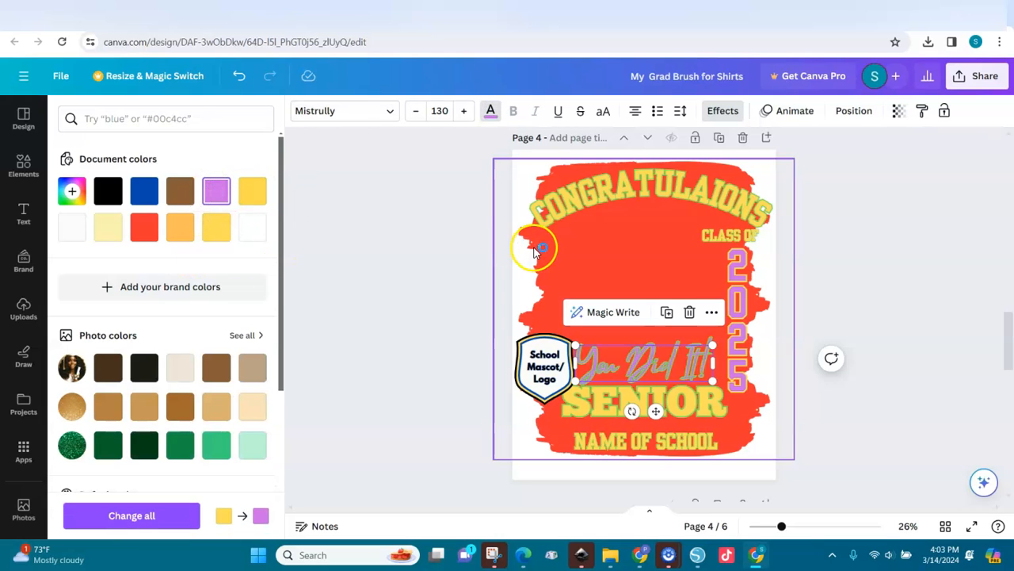
Step: Change the You Did It! outline effect colour to teal after trying blue and dark blue
{"action": "left_click", "coordinate": [722, 111]}
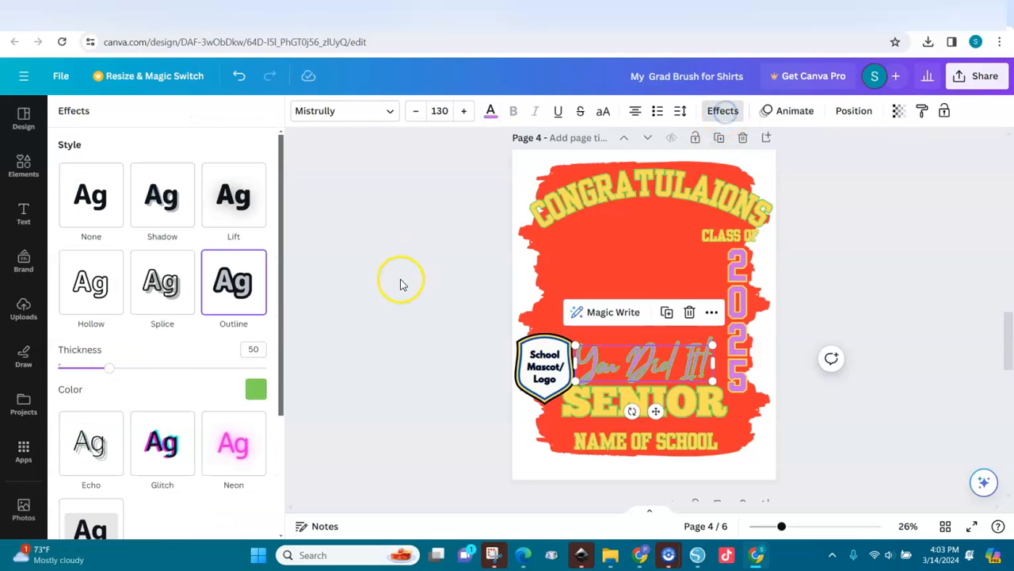
{"action": "left_click", "coordinate": [257, 390]}
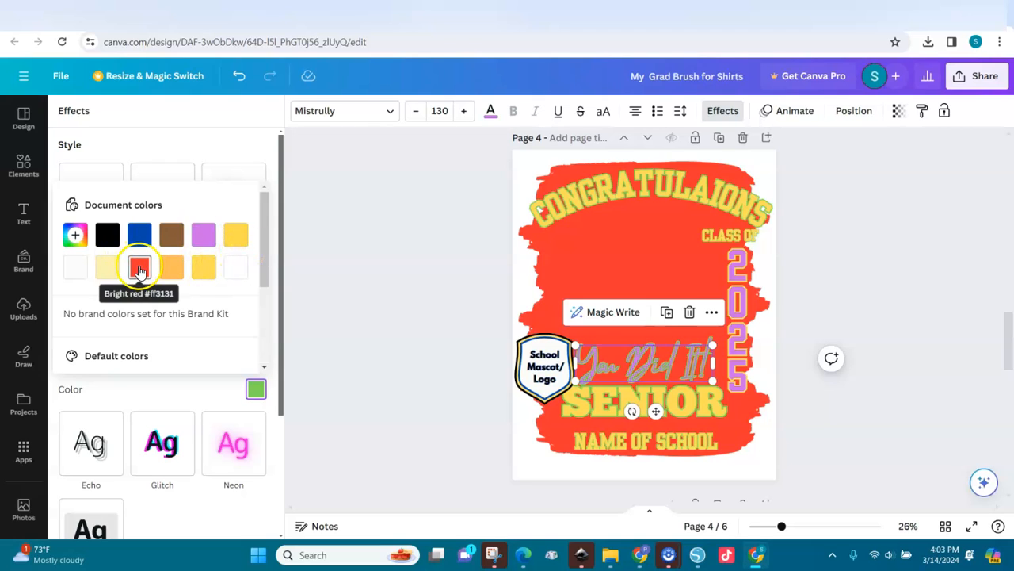
{"action": "scroll", "coordinate": [265, 339], "scroll_direction": "down", "scroll_amount": 3}
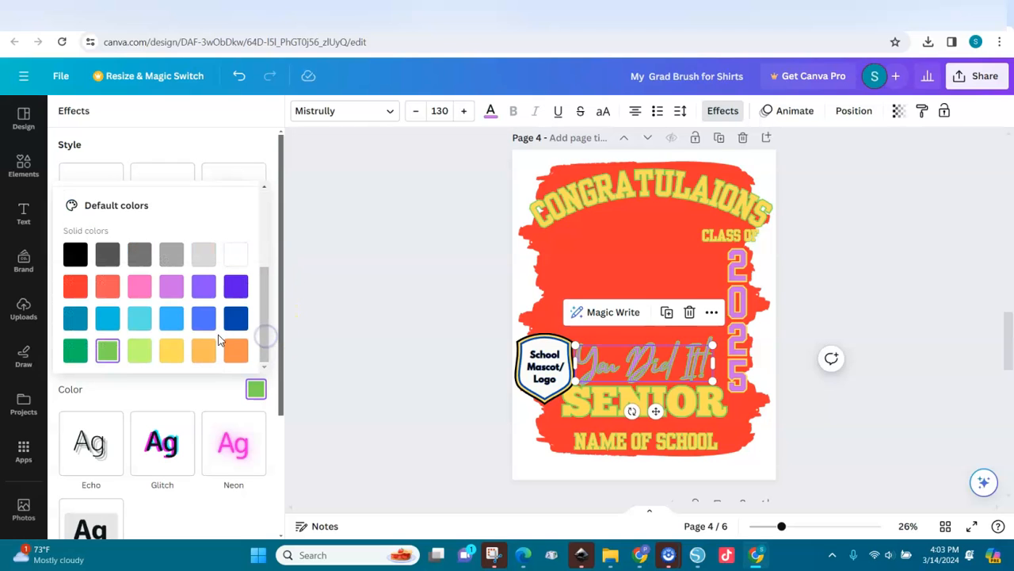
{"action": "left_click", "coordinate": [174, 319]}
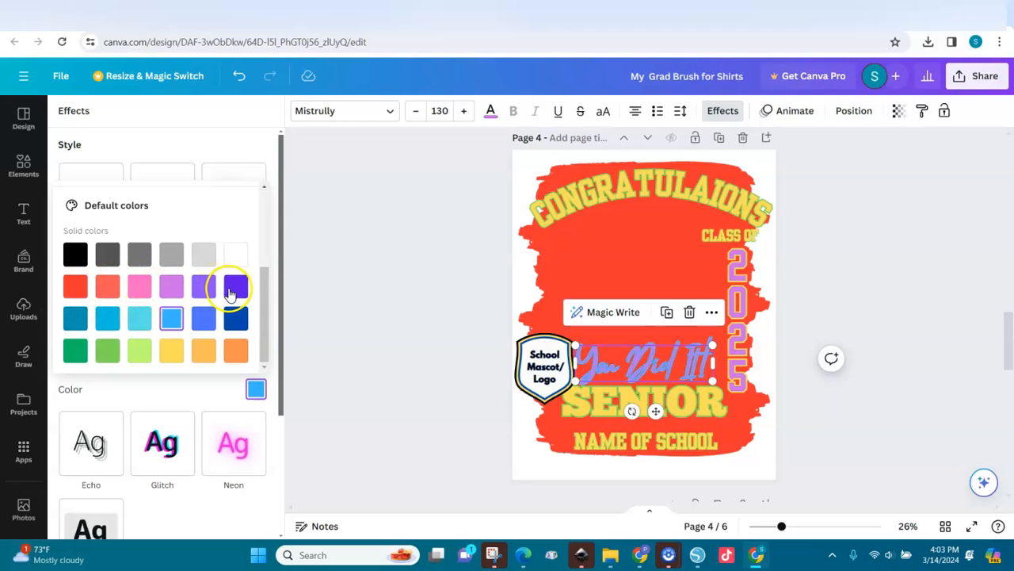
{"action": "left_click", "coordinate": [235, 320]}
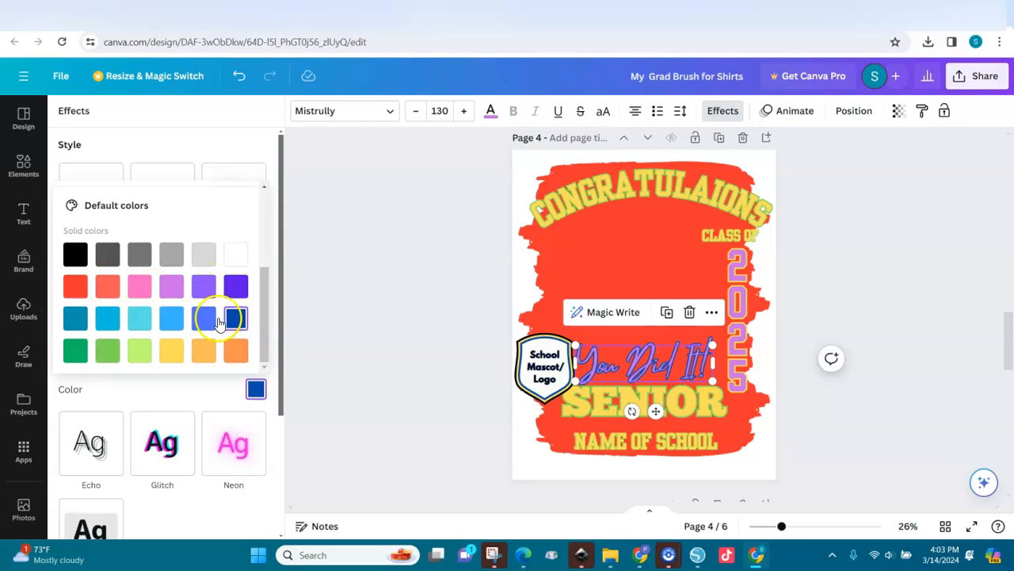
{"action": "left_click", "coordinate": [76, 318]}
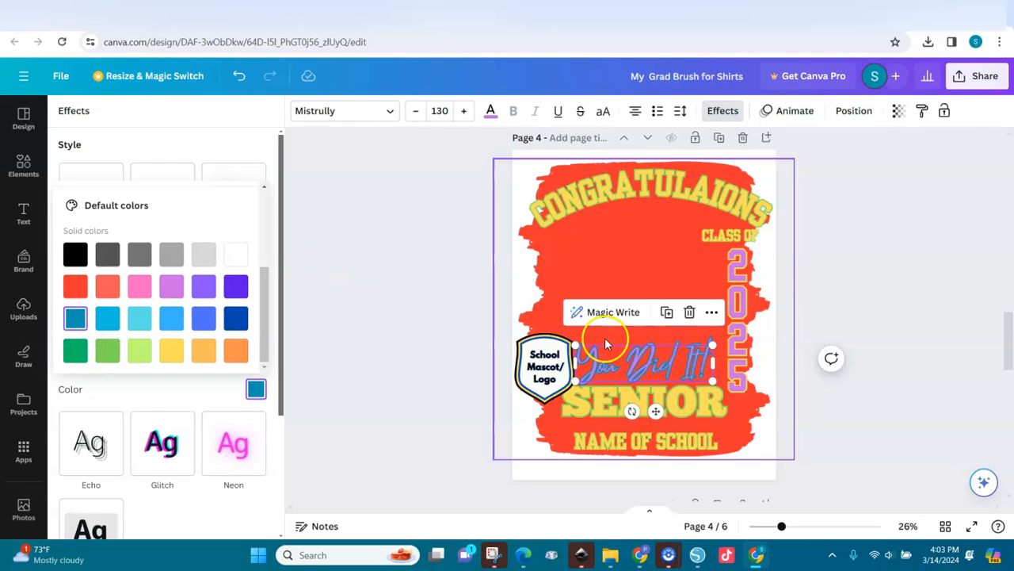
{"action": "left_click", "coordinate": [696, 360]}
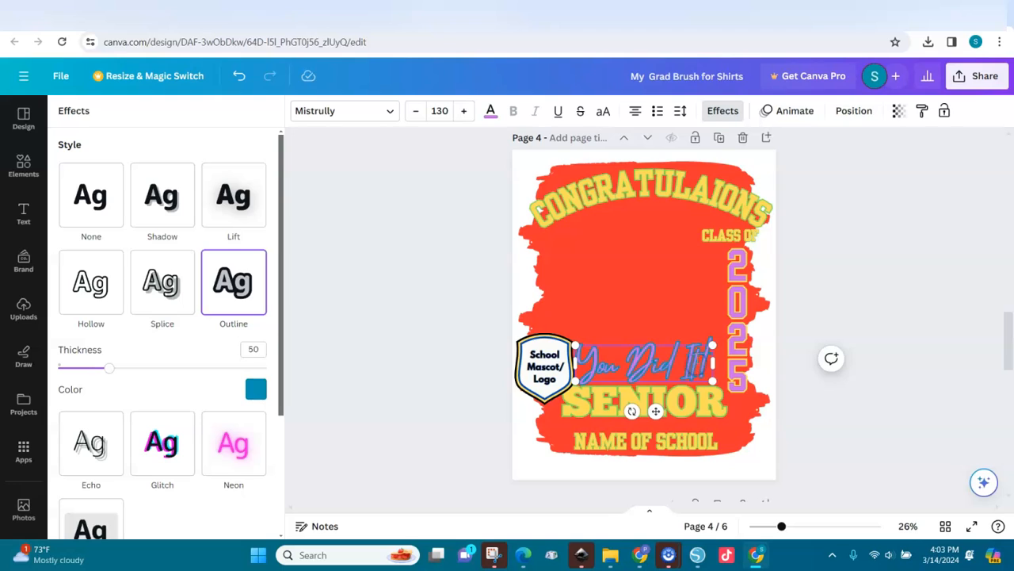
Step: Erase the You Did It! wording and type Amazing! in the script line
{"action": "key", "text": "BackSpace"}
{"action": "key", "text": "BackSpace"}
{"action": "key", "text": "BackSpace"}
{"action": "key", "text": "BackSpace"}
{"action": "key", "text": "BackSpace"}
{"action": "key", "text": "BackSpace"}
{"action": "key", "text": "BackSpace"}
{"action": "key", "text": "BackSpace"}
{"action": "key", "text": "BackSpace"}
{"action": "key", "text": "BackSpace"}
{"action": "key", "text": "BackSpace"}
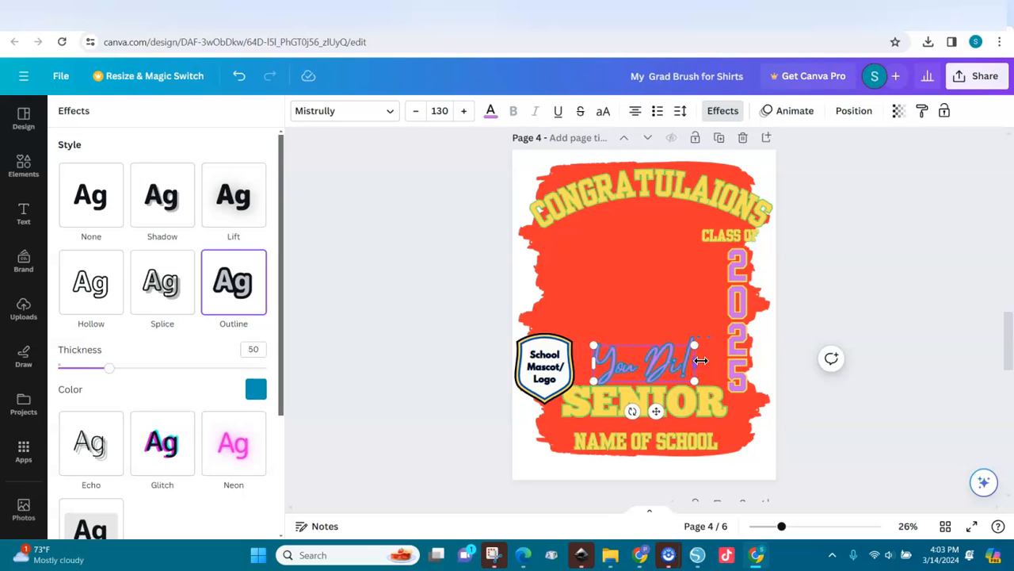
{"action": "type", "text": "Amazing!"}
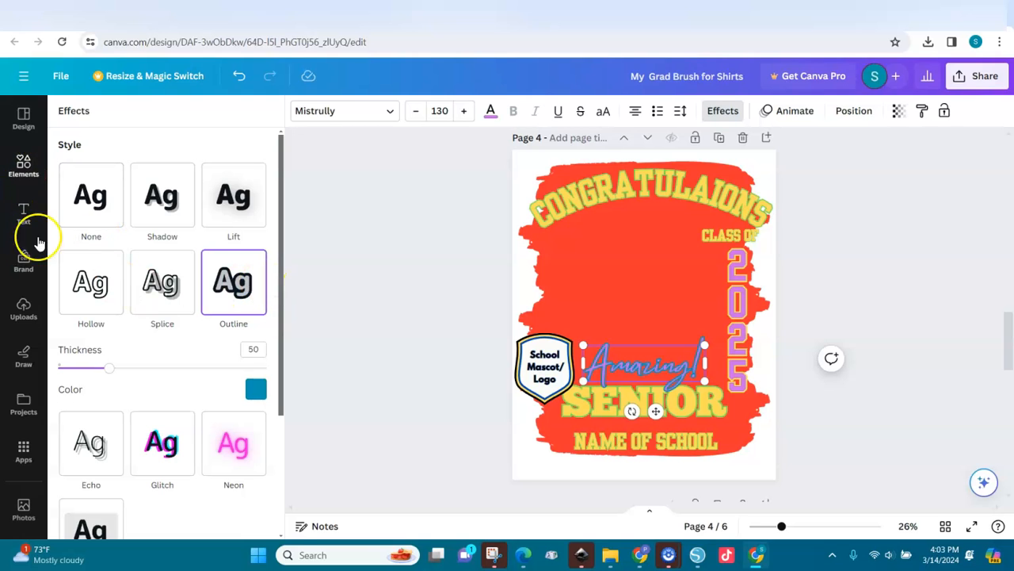
Step: Show the Uploads library and scroll back to earlier white T-shirt model photos
{"action": "left_click", "coordinate": [23, 309]}
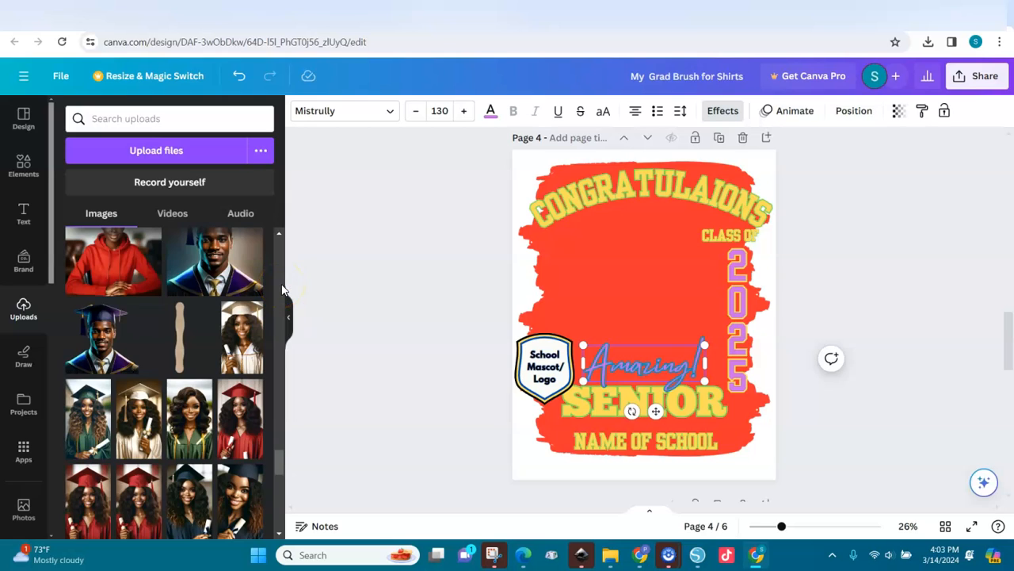
{"action": "left_click", "coordinate": [286, 468]}
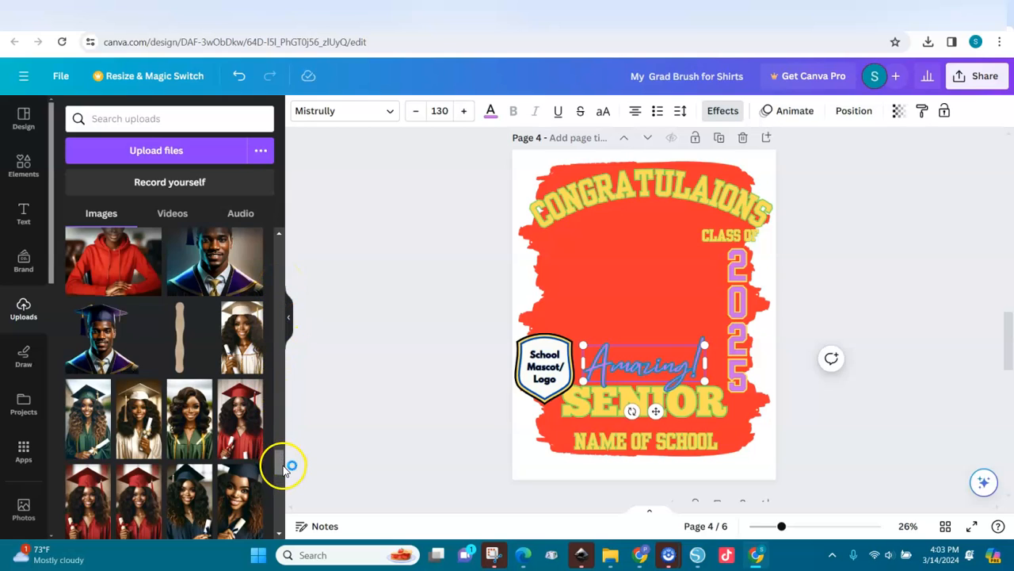
{"action": "left_click_drag", "start_coordinate": [283, 467], "coordinate": [286, 219]}
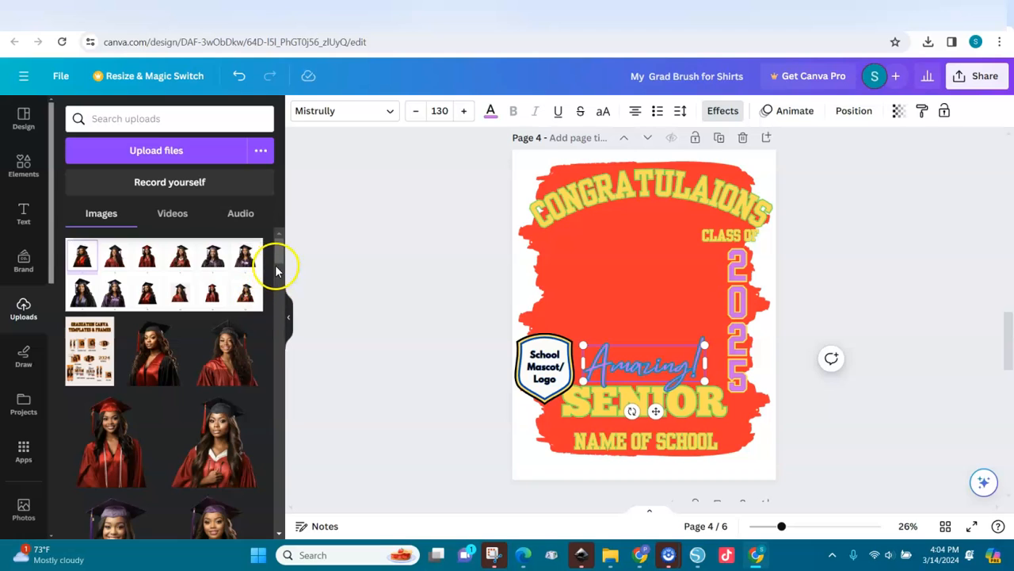
Step: Add the purple-gown graduate photo to page 4, enlarge it, shift it right, and list the layers
{"action": "left_click_drag", "start_coordinate": [279, 261], "coordinate": [280, 281]}
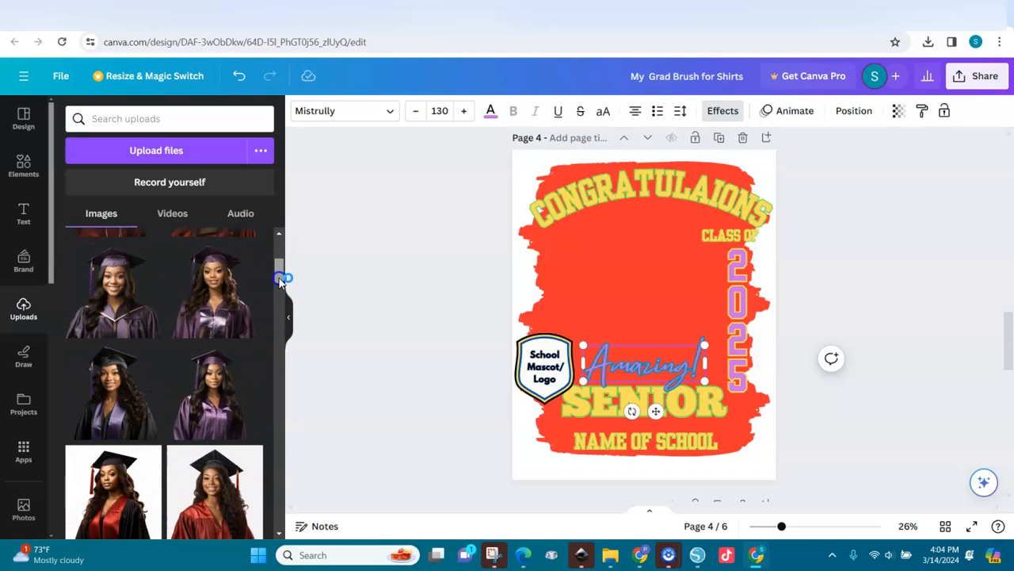
{"action": "left_click", "coordinate": [224, 311]}
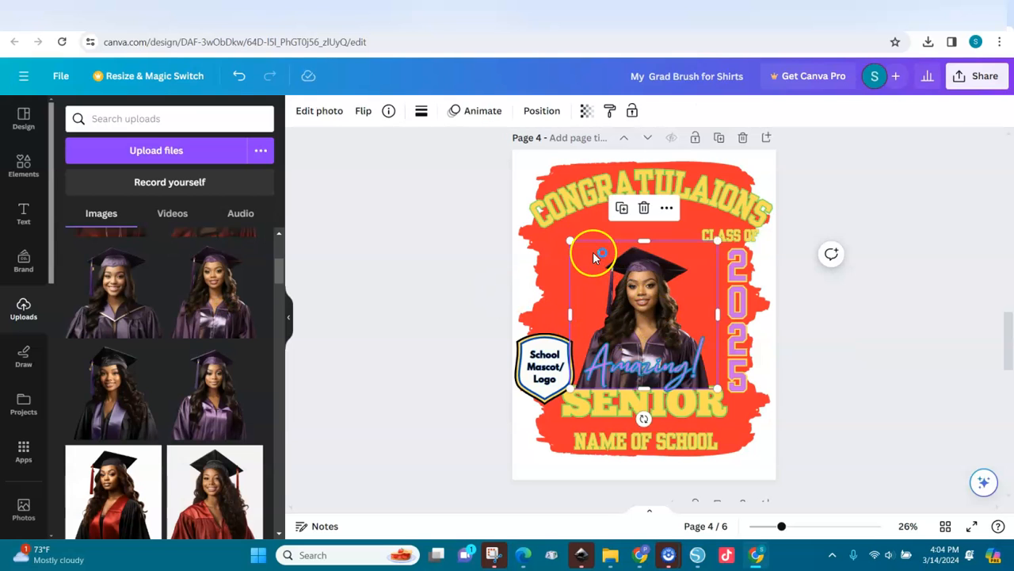
{"action": "left_click_drag", "start_coordinate": [570, 241], "coordinate": [514, 188]}
{"action": "left_click_drag", "start_coordinate": [622, 265], "coordinate": [662, 273]}
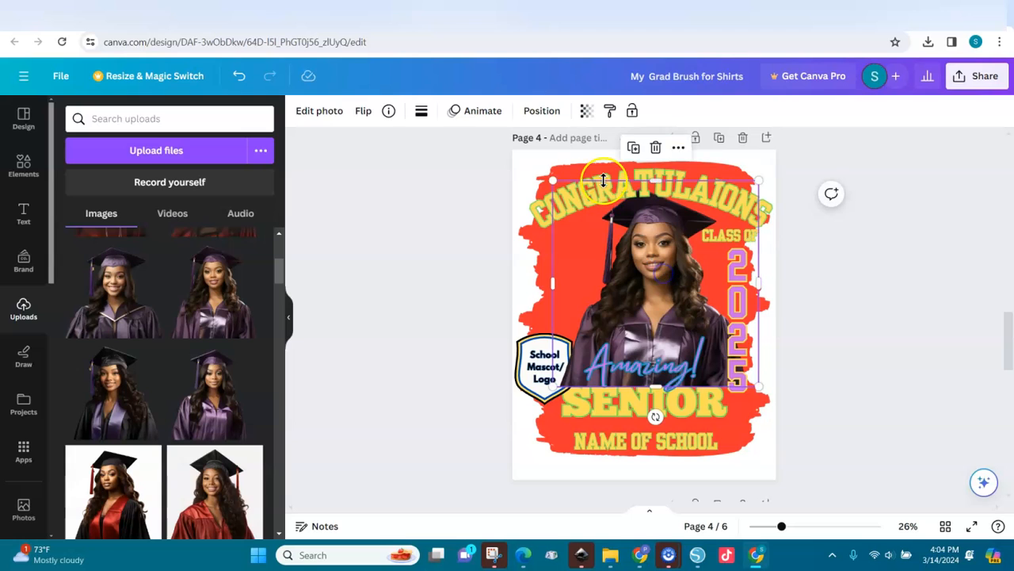
{"action": "left_click", "coordinate": [541, 111]}
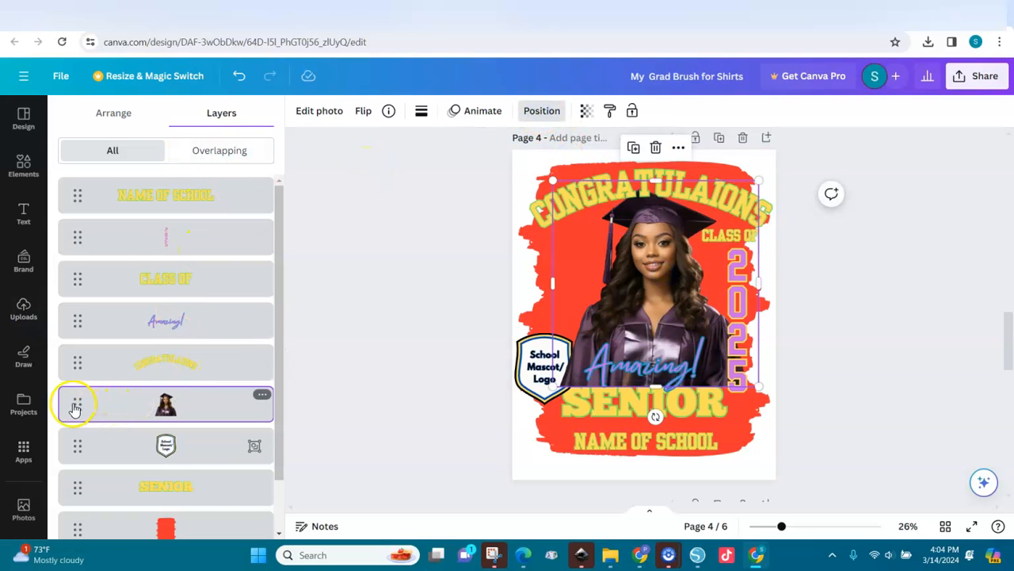
Step: Move the photo layer below SENIOR and the mascot badge, and nudge SENIOR slightly up
{"action": "left_click_drag", "start_coordinate": [73, 405], "coordinate": [74, 455]}
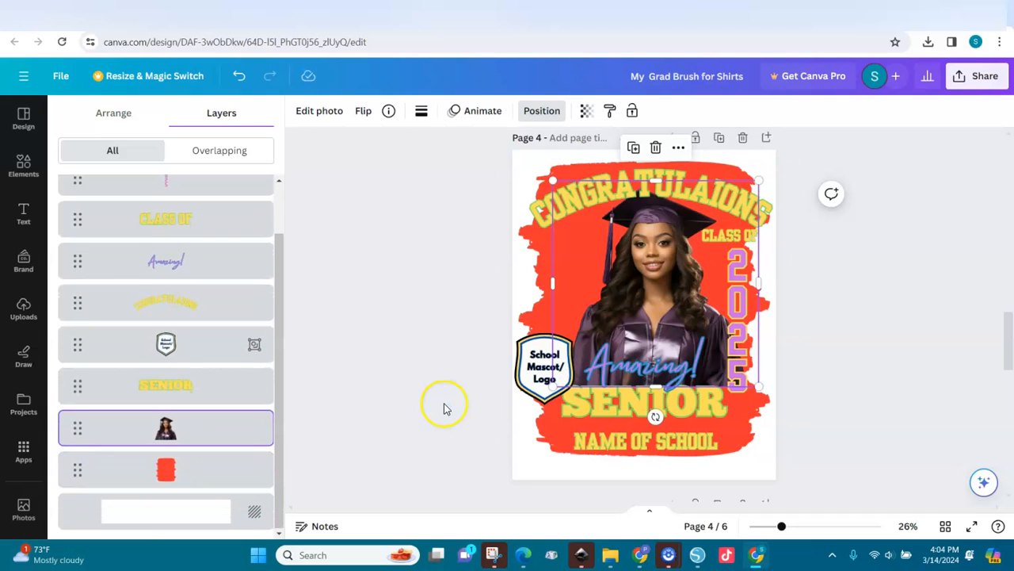
{"action": "left_click", "coordinate": [645, 403]}
{"action": "left_click_drag", "start_coordinate": [645, 403], "coordinate": [666, 420]}
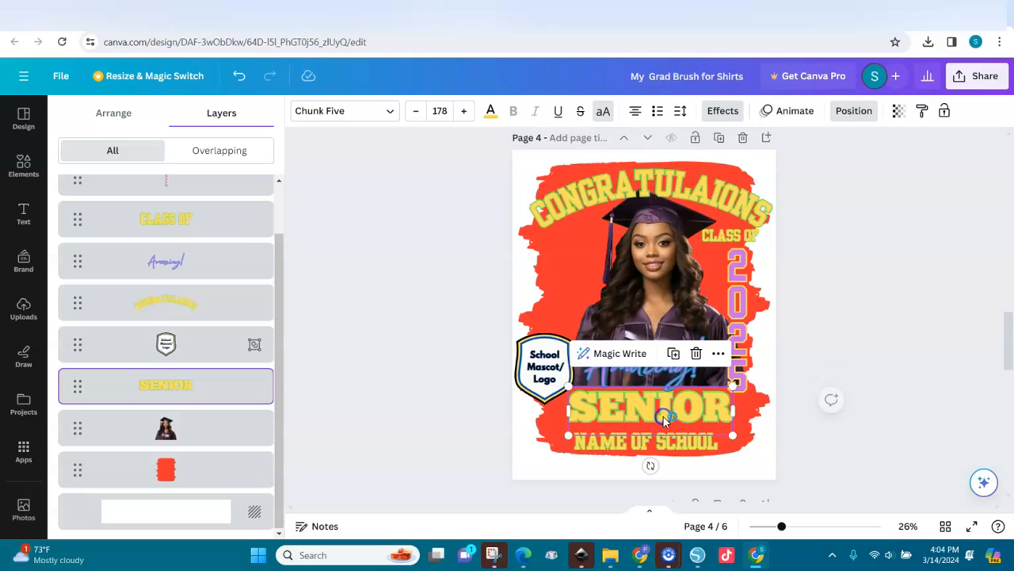
{"action": "left_click", "coordinate": [650, 272]}
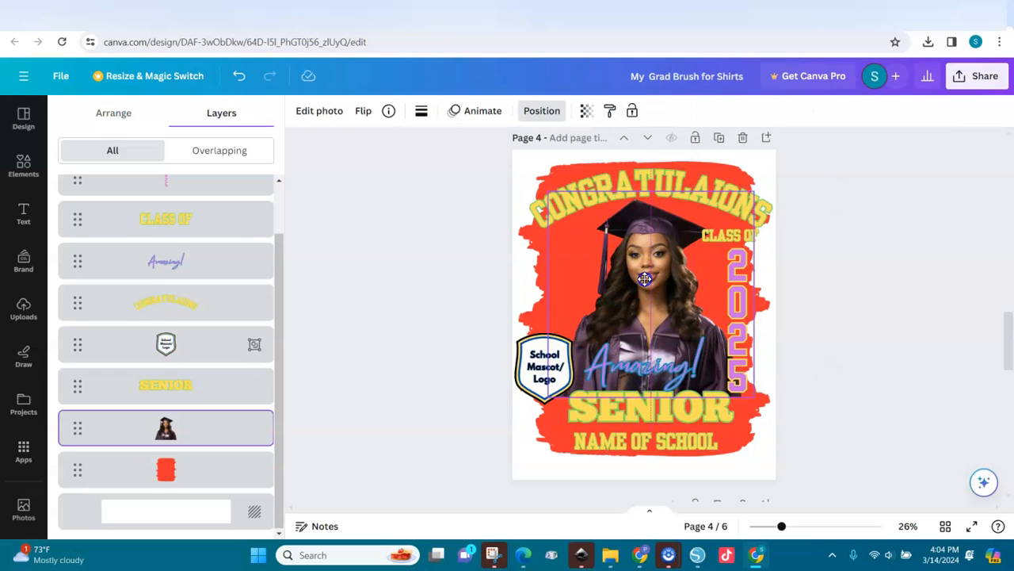
{"action": "left_click", "coordinate": [530, 242]}
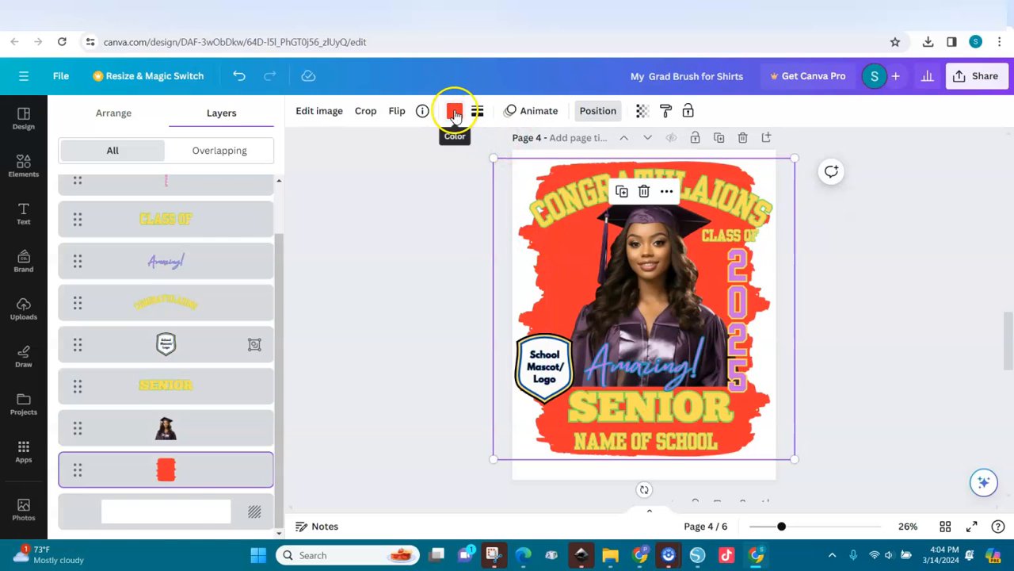
Step: Recolour the red brush background to the default purple
{"action": "left_click", "coordinate": [454, 111]}
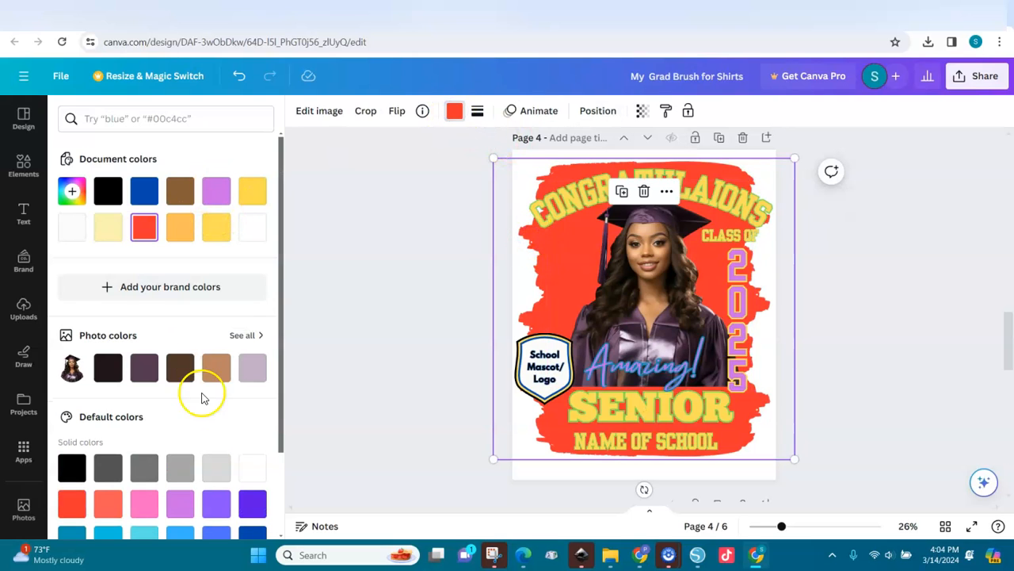
{"action": "left_click", "coordinate": [216, 504]}
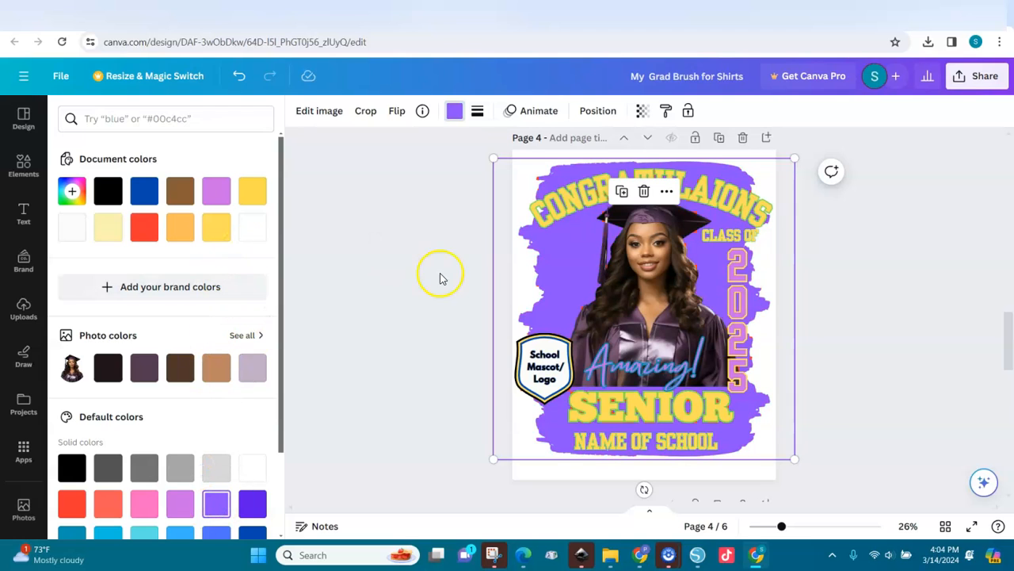
{"action": "left_click", "coordinate": [23, 165]}
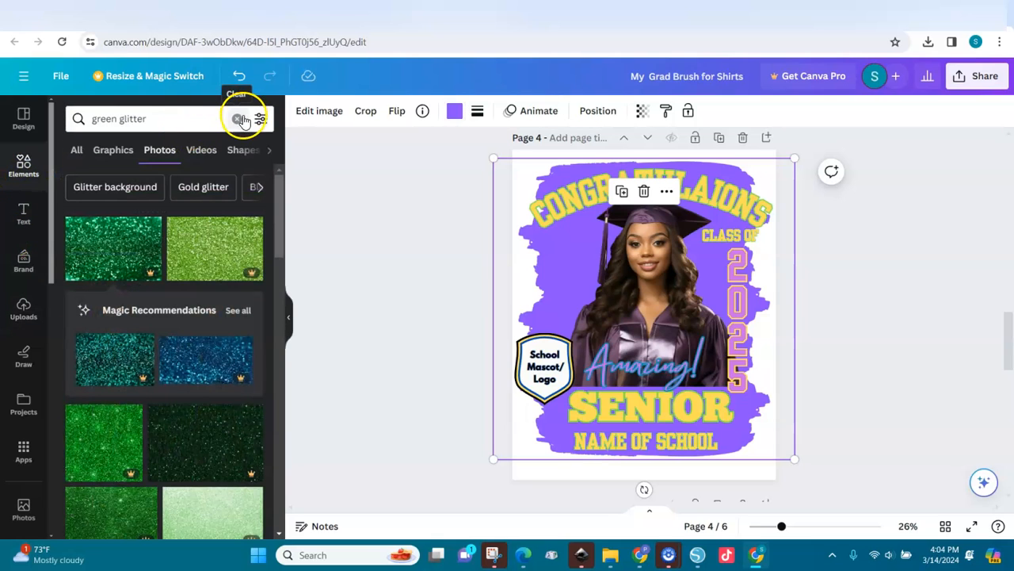
Step: Replace the green glitter search with 'purple blur' and browse its Graphics results
{"action": "left_click", "coordinate": [236, 118]}
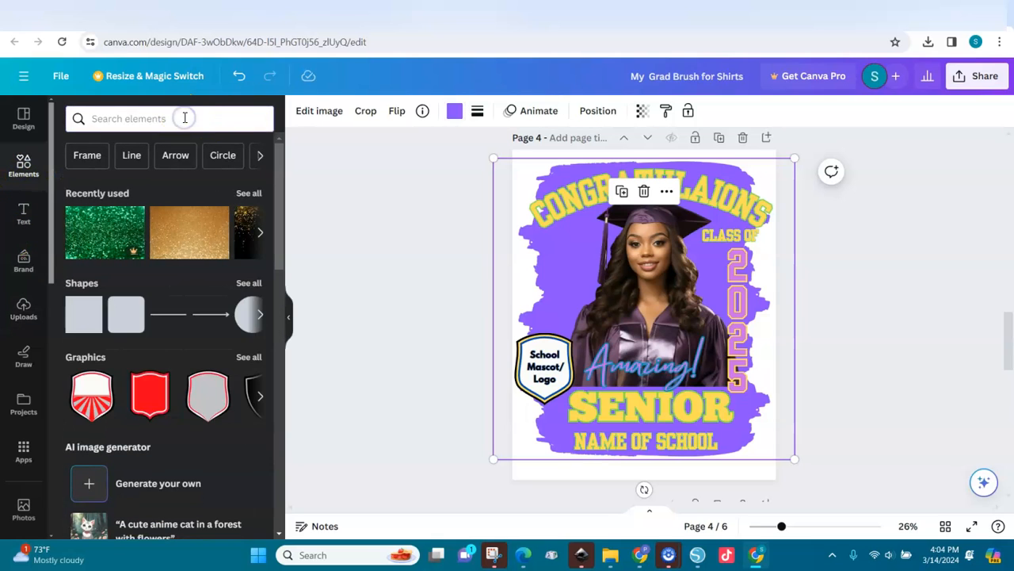
{"action": "type", "text": "purple"}
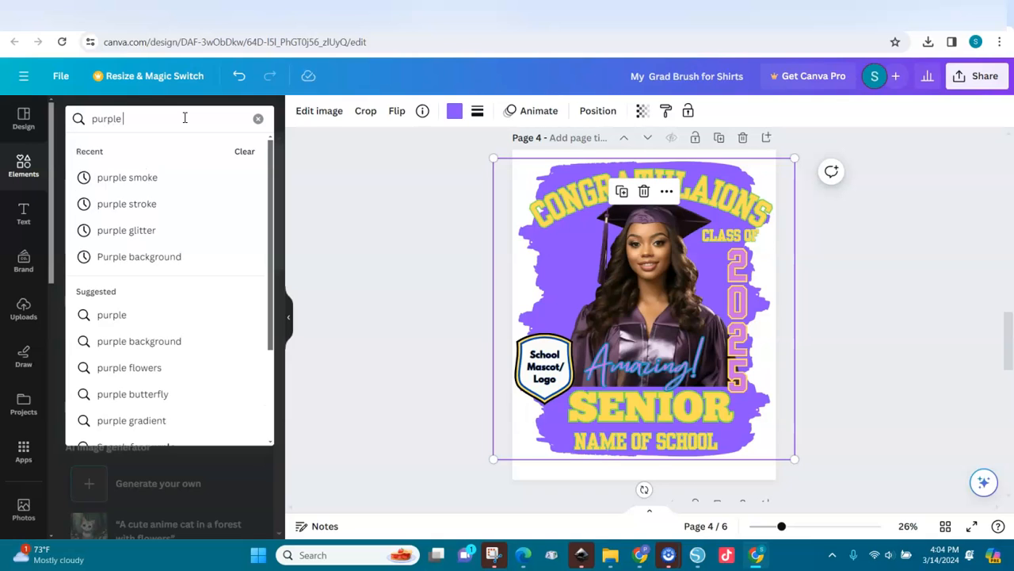
{"action": "type", "text": " blur"}
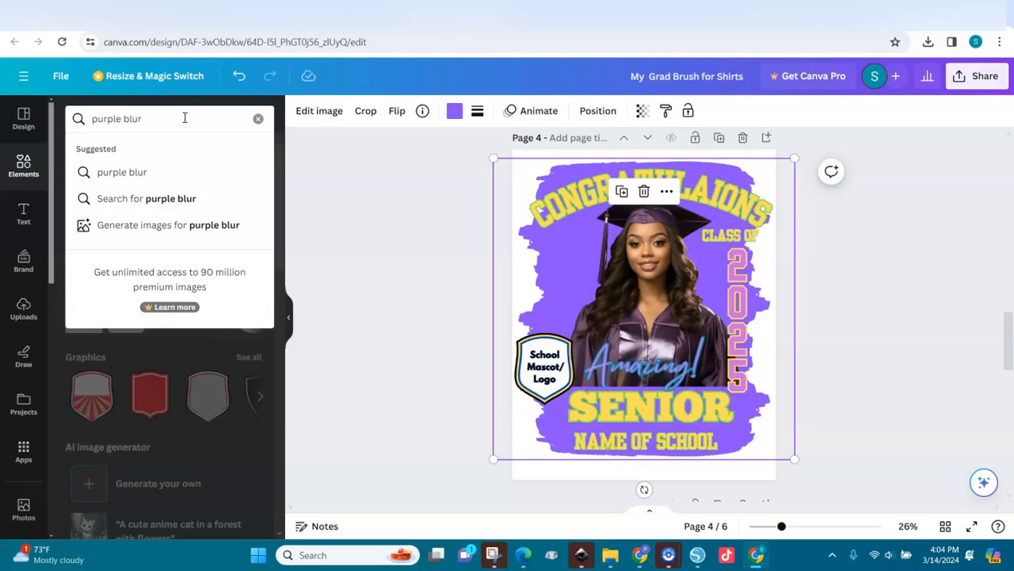
{"action": "key", "text": "Return"}
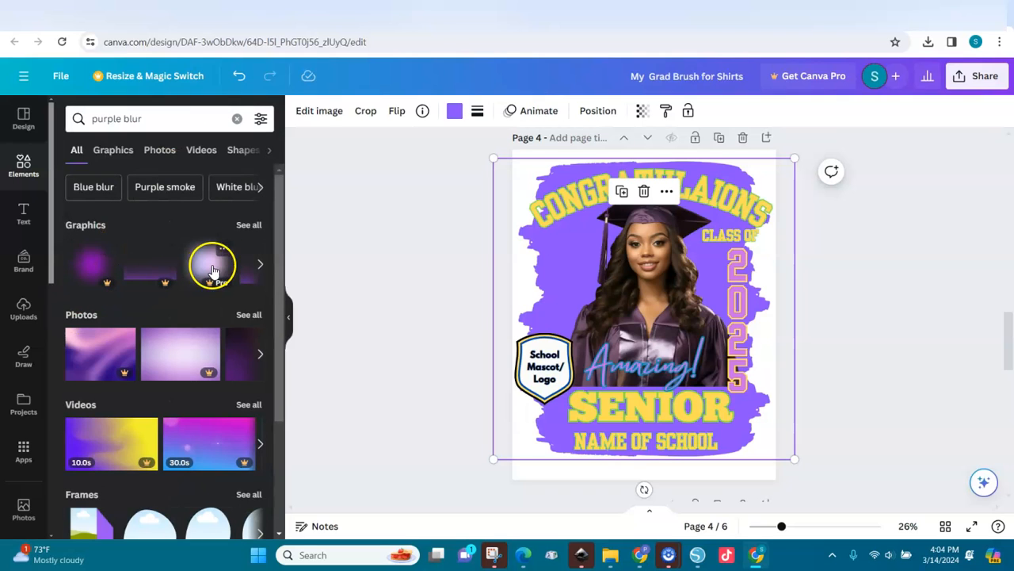
{"action": "left_click", "coordinate": [249, 225]}
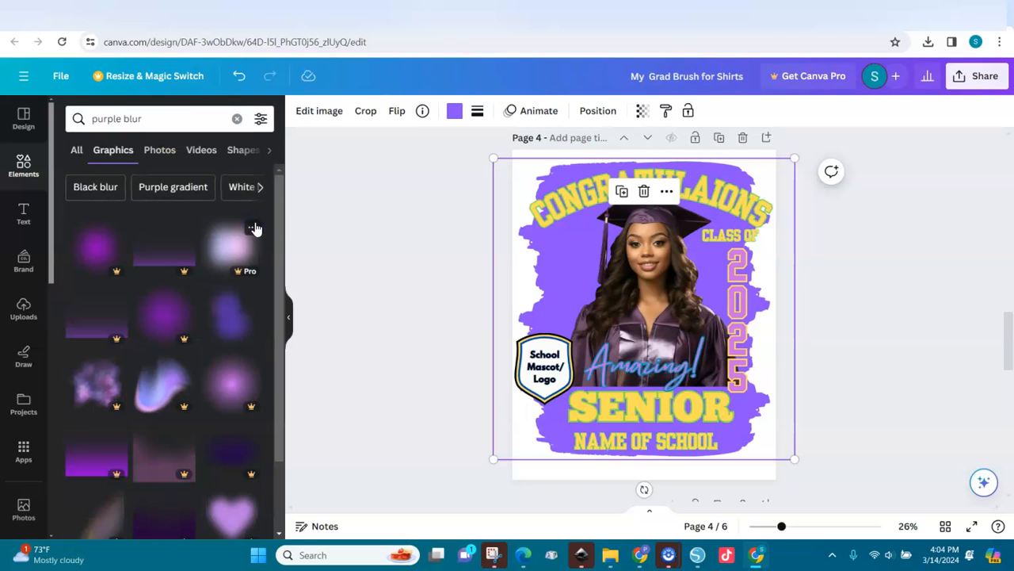
{"action": "left_click_drag", "start_coordinate": [272, 291], "coordinate": [276, 427]}
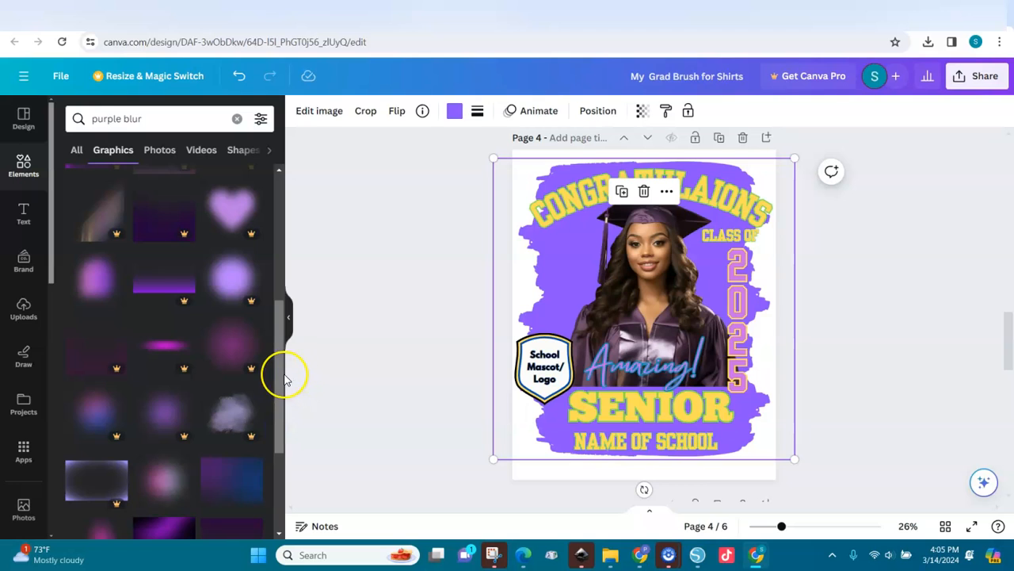
{"action": "left_click_drag", "start_coordinate": [278, 367], "coordinate": [271, 426]}
{"action": "left_click_drag", "start_coordinate": [277, 380], "coordinate": [294, 197]}
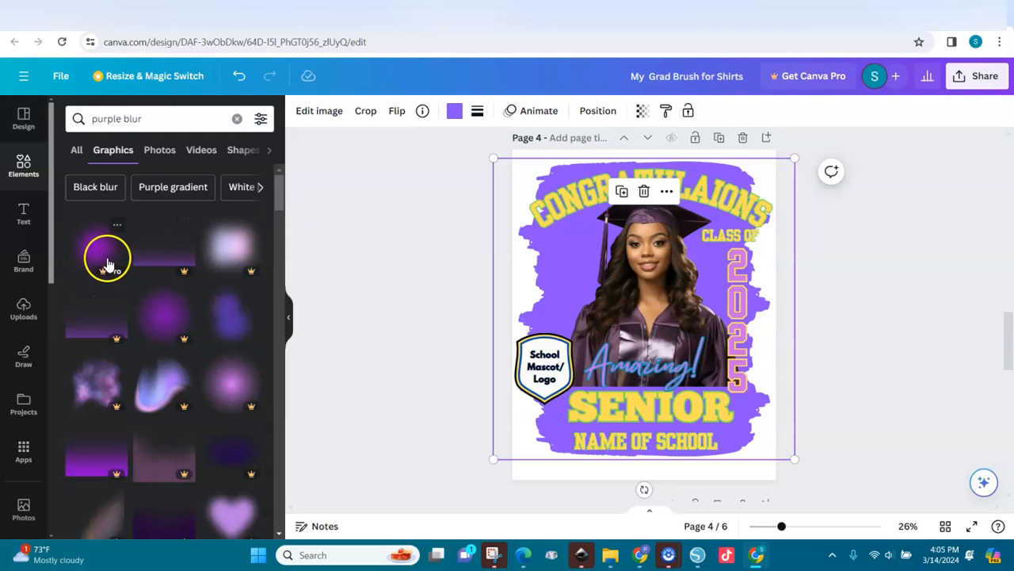
Step: Refine the search to 'purple blur rectangle' and scroll the results
{"action": "left_click", "coordinate": [148, 120]}
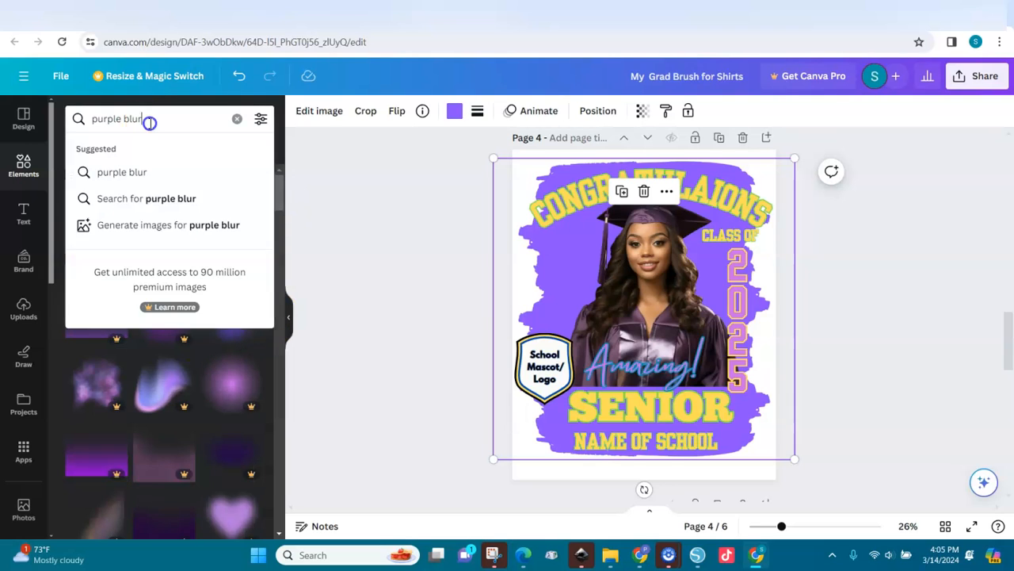
{"action": "type", "text": "rectangle"}
{"action": "key", "text": "Return"}
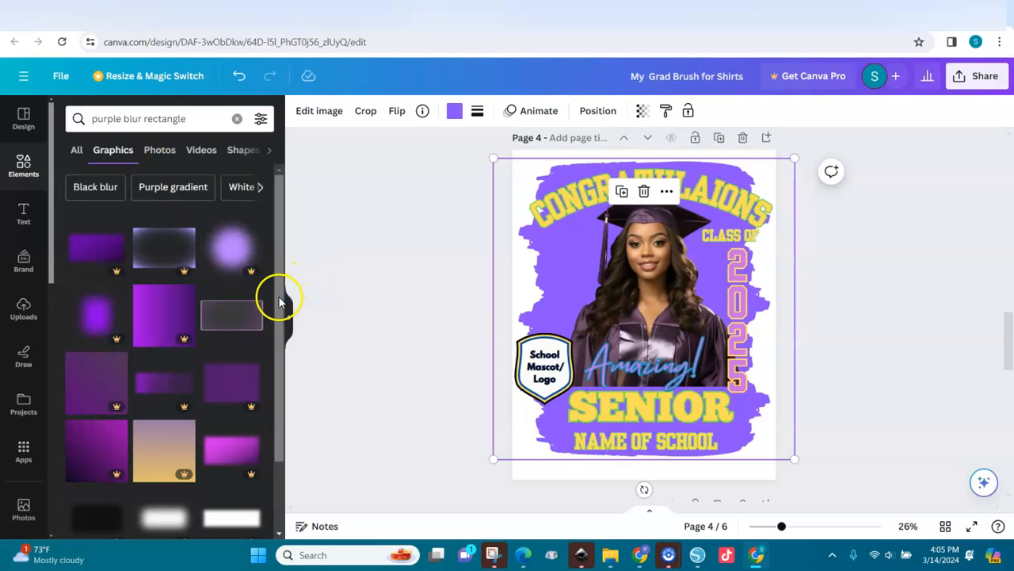
{"action": "scroll", "coordinate": [278, 317], "scroll_direction": "down", "scroll_amount": 3}
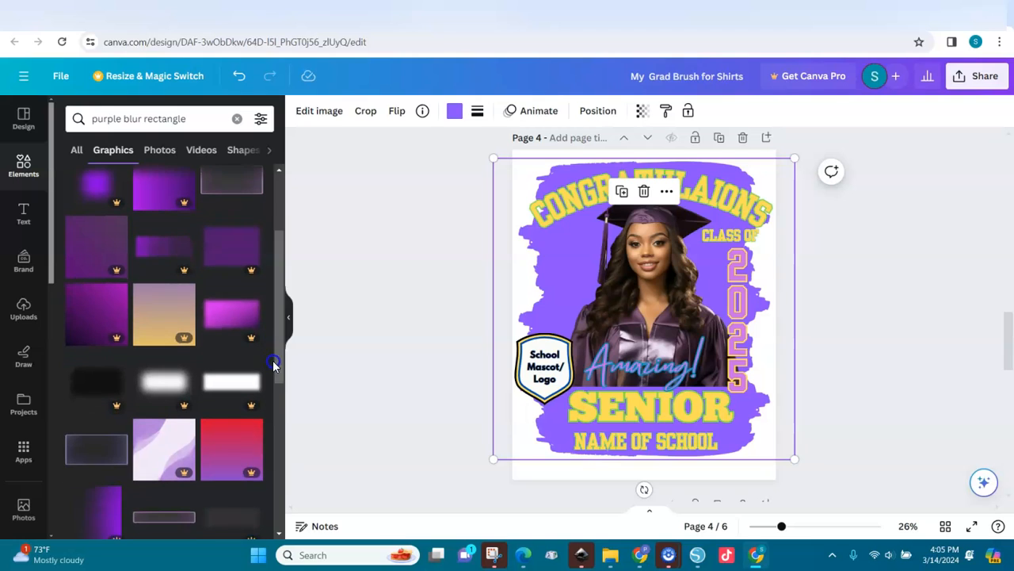
Step: Add the pink blur rectangle graphic to page 4, deleting and re-adding it, then select the brush background
{"action": "left_click", "coordinate": [230, 323]}
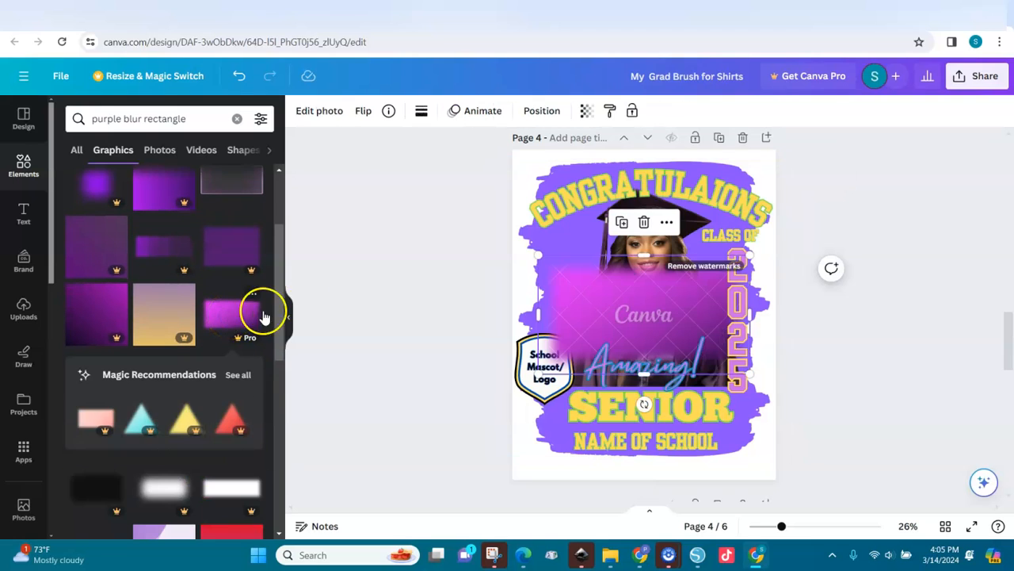
{"action": "key", "text": "Delete"}
{"action": "left_click", "coordinate": [356, 307]}
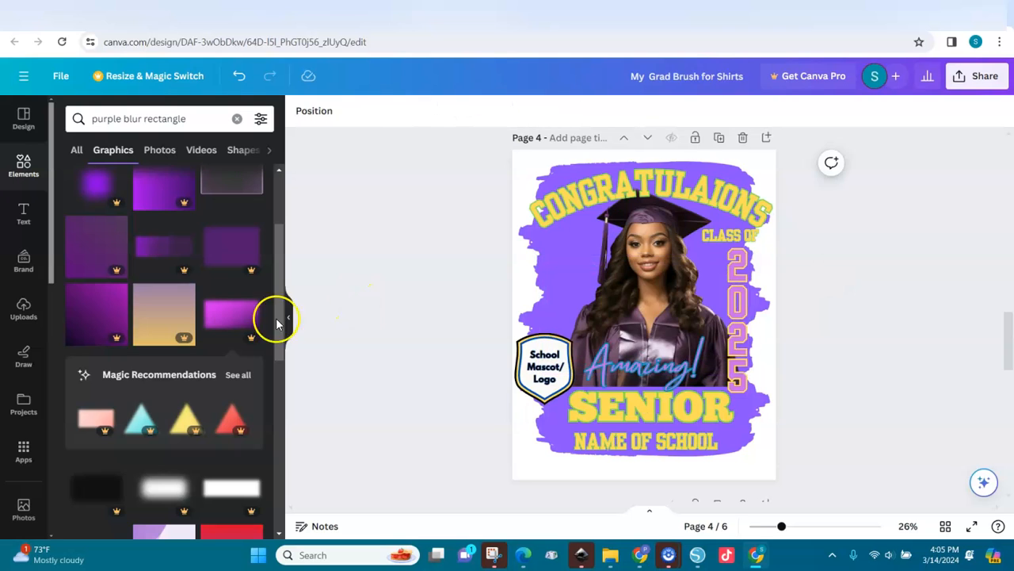
{"action": "left_click", "coordinate": [233, 321]}
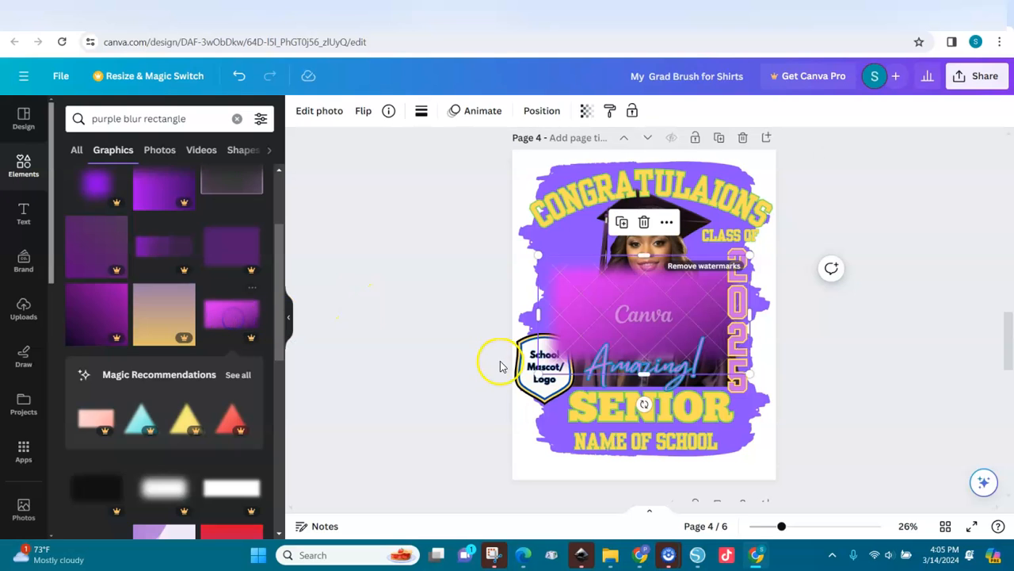
{"action": "left_click", "coordinate": [560, 173]}
{"action": "left_click", "coordinate": [540, 247]}
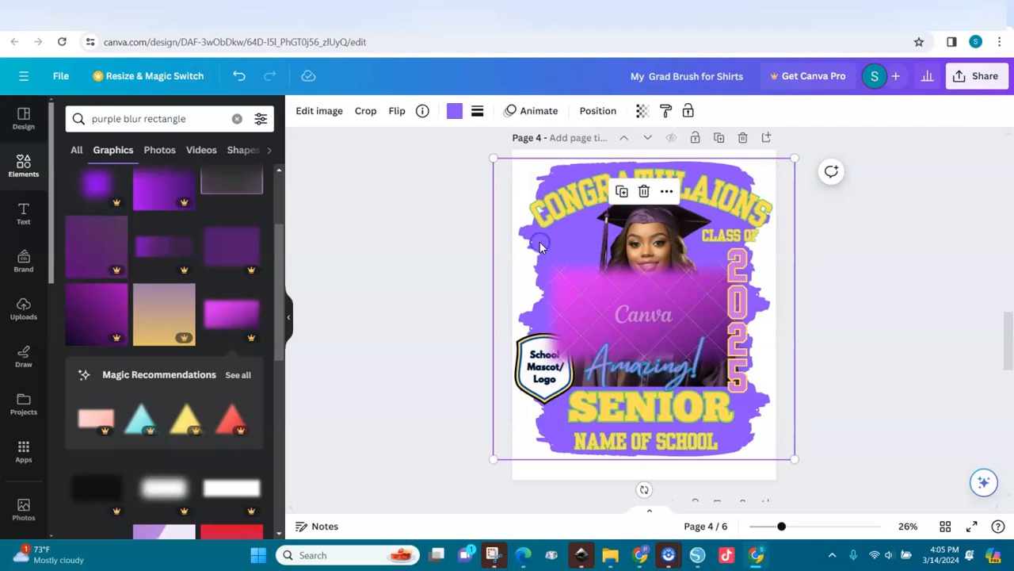
{"action": "left_click", "coordinate": [455, 113]}
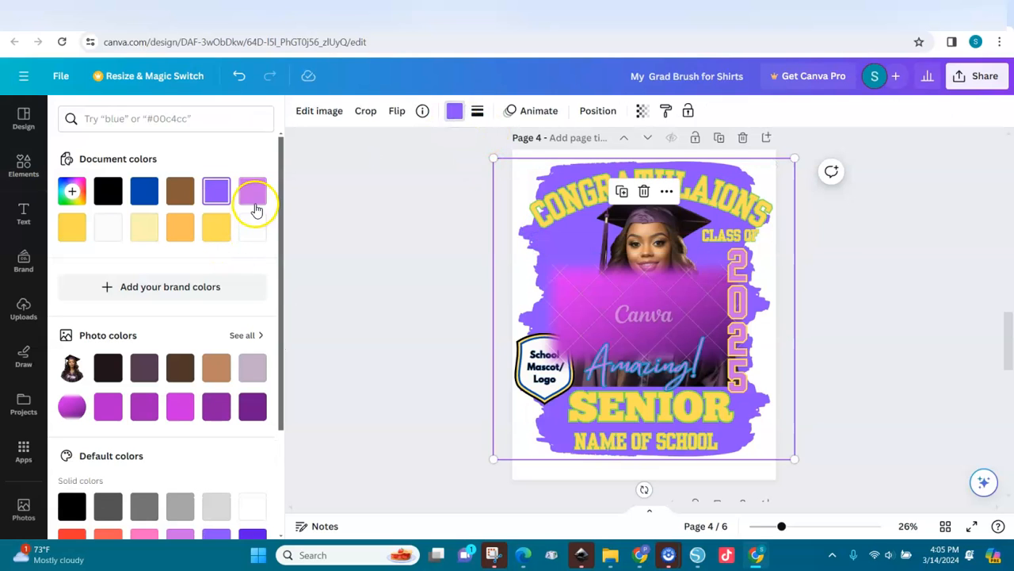
Step: Make the brush background light orchid purple and drag the blur rectangle down over Amazing! and SENIOR
{"action": "left_click", "coordinate": [252, 192]}
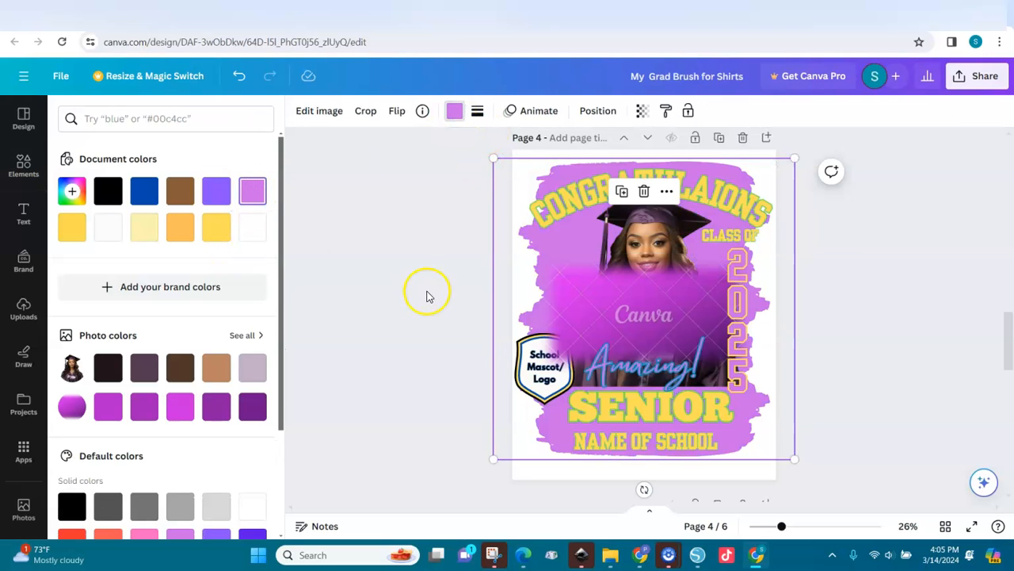
{"action": "left_click_drag", "start_coordinate": [650, 313], "coordinate": [651, 375]}
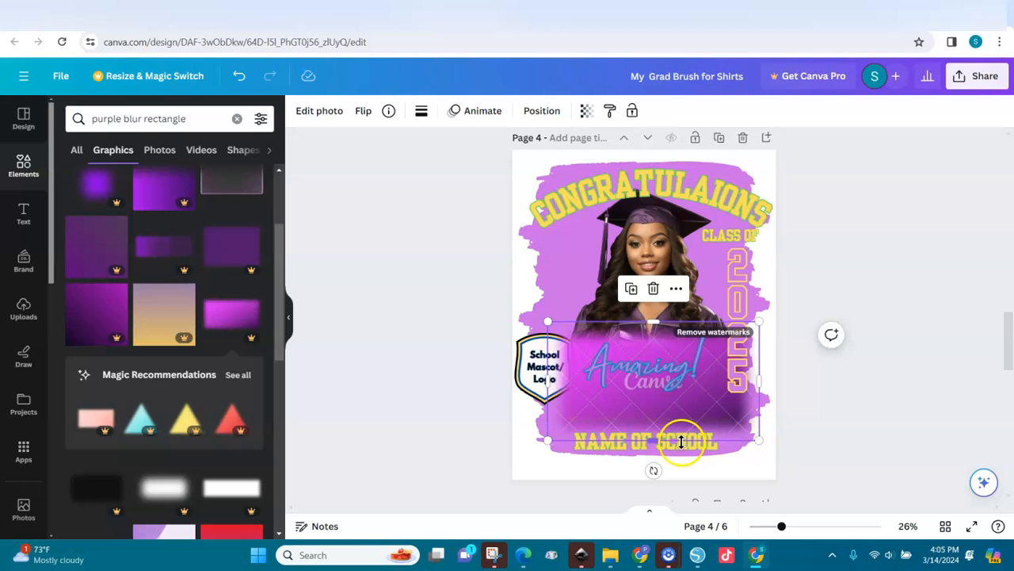
Step: Shorten the purple blur band and layer it behind the SENIOR text
{"action": "left_click_drag", "start_coordinate": [659, 440], "coordinate": [654, 382]}
{"action": "left_click_drag", "start_coordinate": [718, 364], "coordinate": [717, 379]}
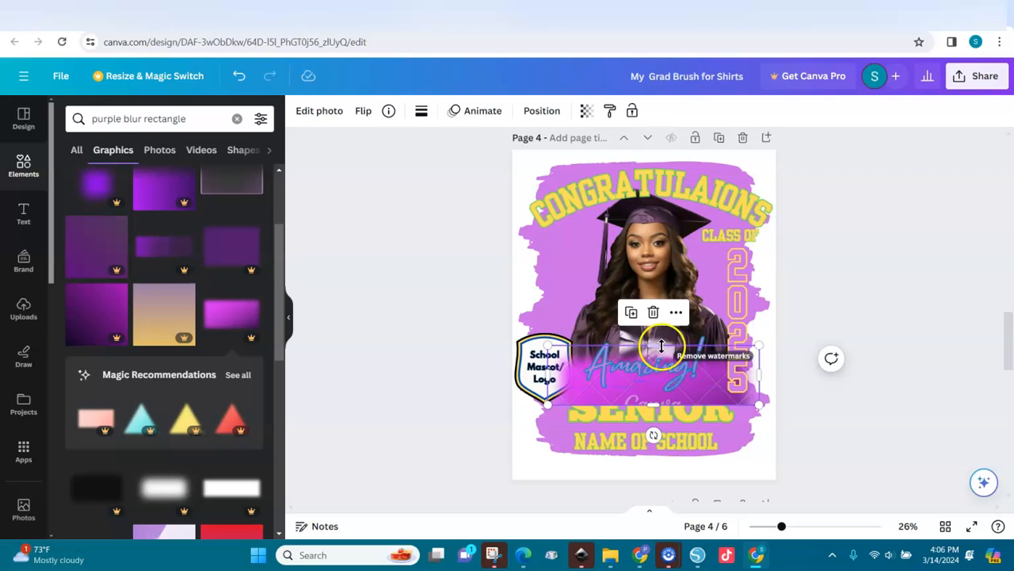
{"action": "left_click", "coordinate": [542, 112]}
{"action": "mouse_move", "coordinate": [145, 411]}
{"action": "left_mouse_down"}
{"action": "mouse_move", "coordinate": [127, 534]}
{"action": "mouse_move", "coordinate": [151, 412]}
{"action": "left_mouse_up"}
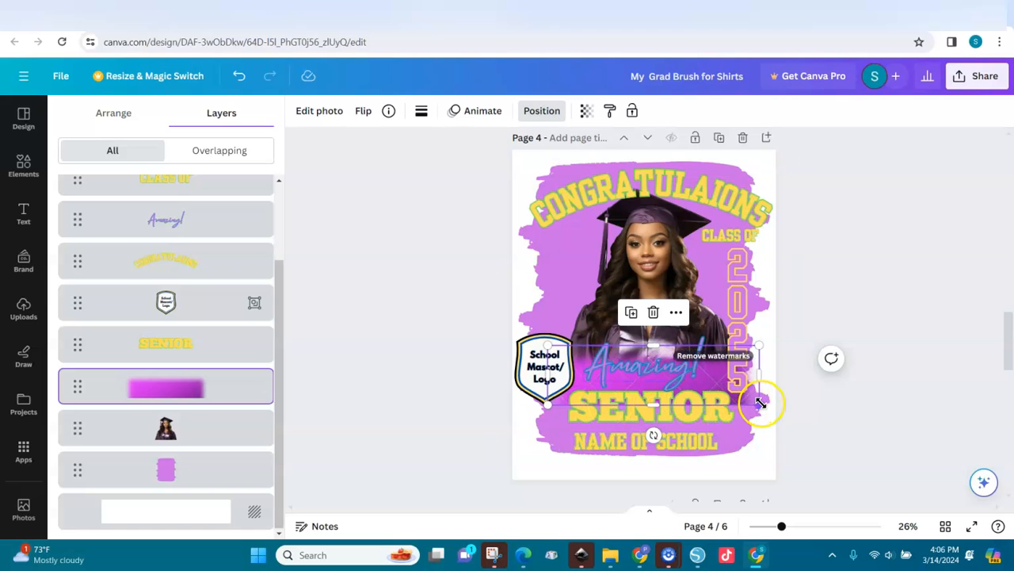
Step: Narrow the blur band to about 11.8 × 3.6 and nudge the vertical 2025 slightly right
{"action": "left_click_drag", "start_coordinate": [757, 376], "coordinate": [736, 379]}
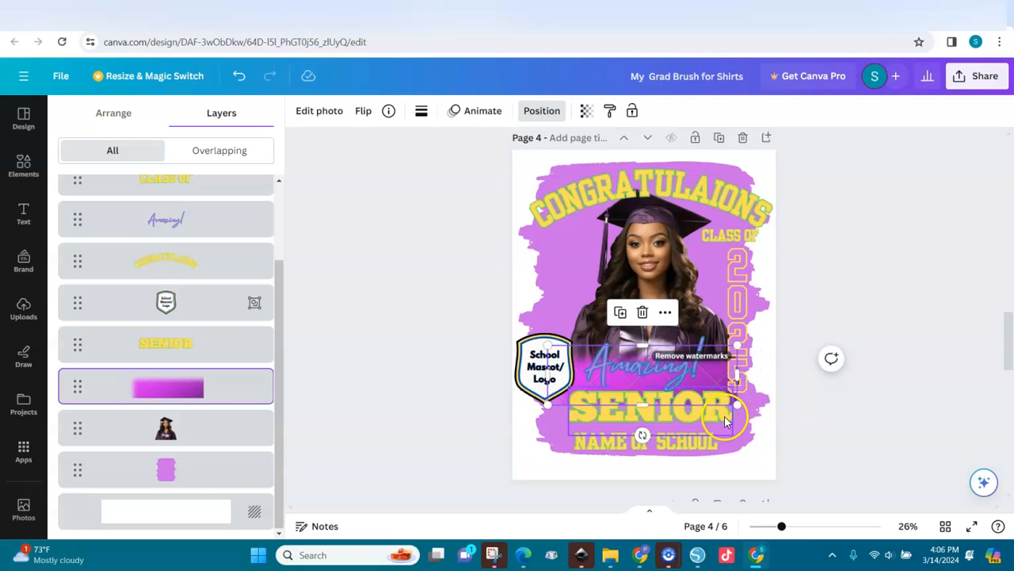
{"action": "left_click", "coordinate": [738, 379]}
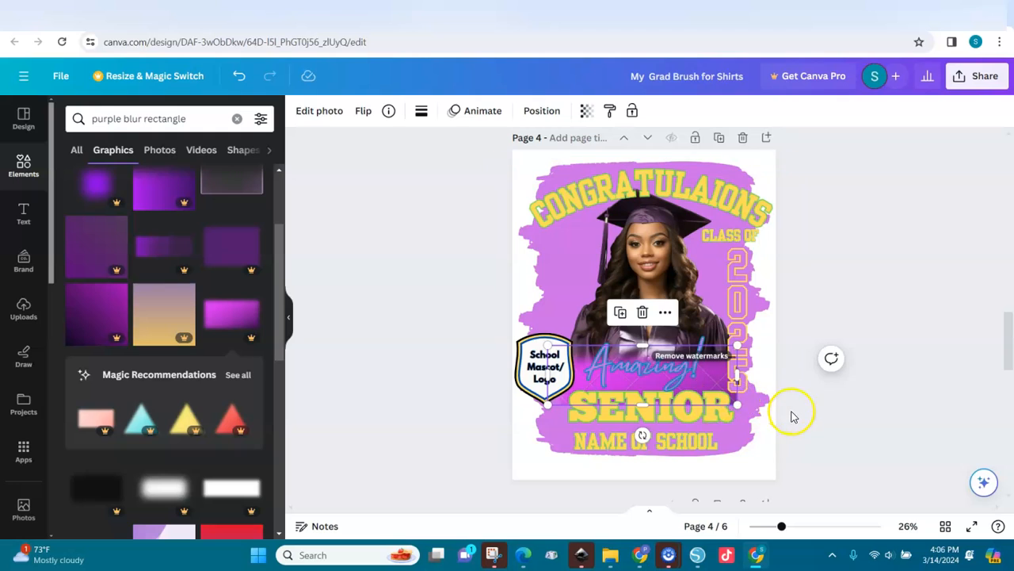
{"action": "left_click", "coordinate": [739, 387]}
{"action": "left_click_drag", "start_coordinate": [742, 386], "coordinate": [746, 395]}
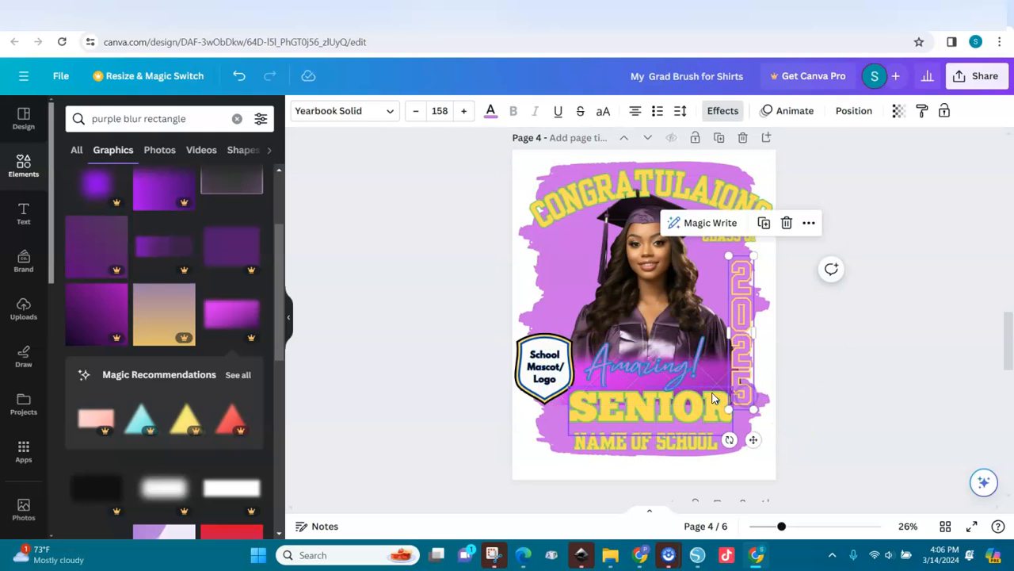
Step: Recolour the vertical 2025 numbers dark purple (#8a1aa2)
{"action": "left_click", "coordinate": [821, 387]}
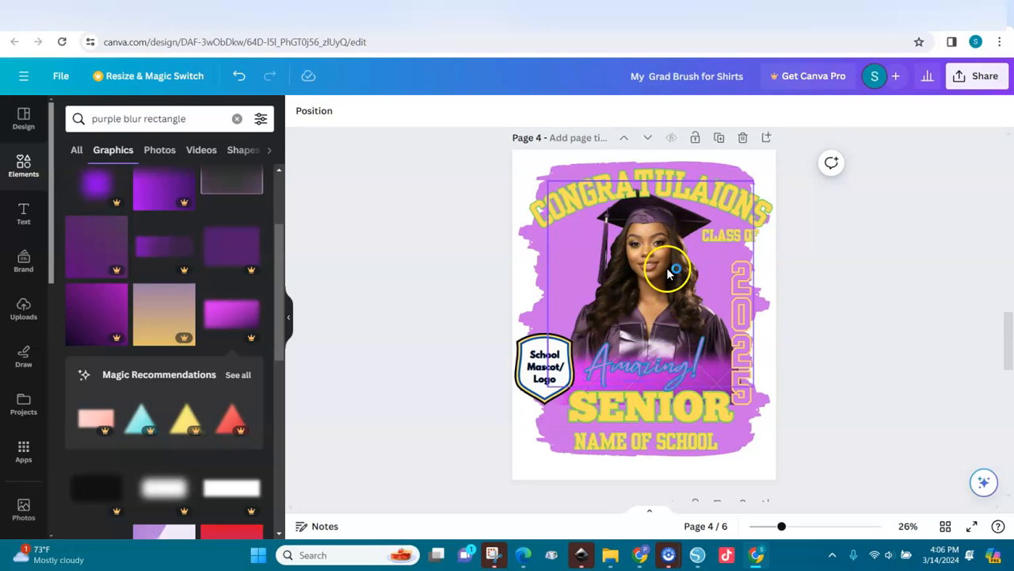
{"action": "left_click", "coordinate": [745, 320]}
{"action": "left_click", "coordinate": [498, 112]}
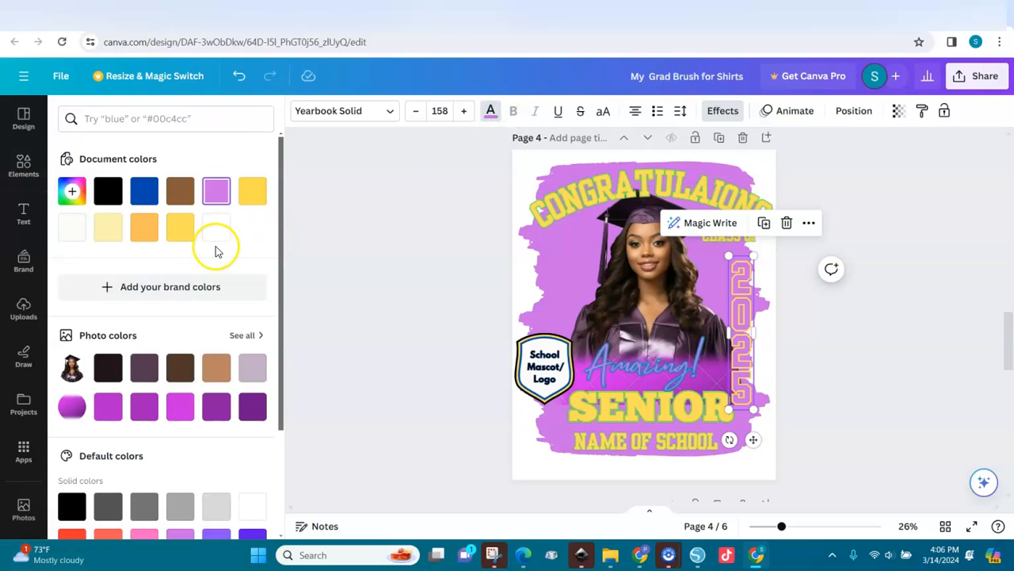
{"action": "left_click", "coordinate": [218, 411]}
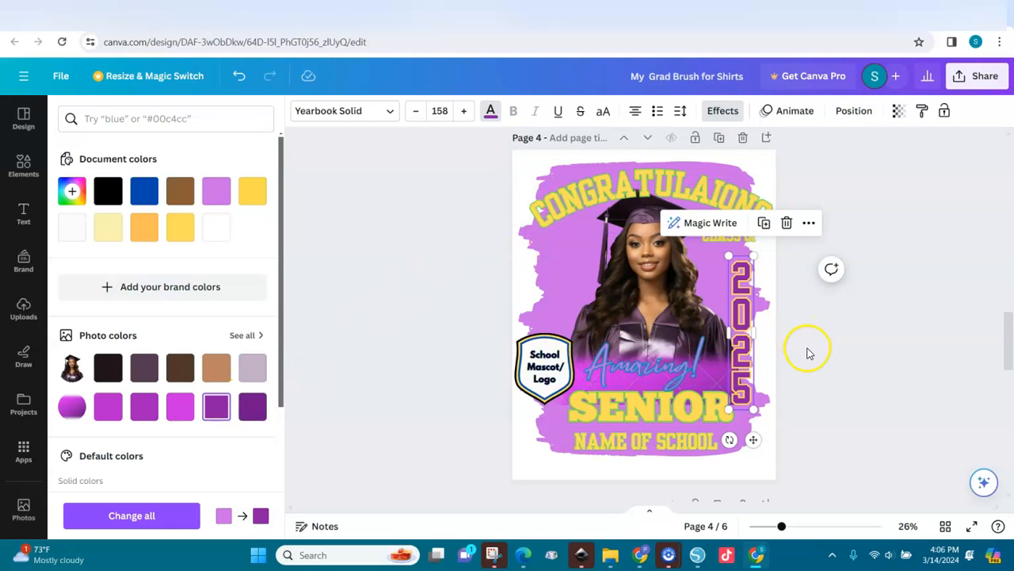
{"action": "key", "text": "Escape"}
Step: Delete the School Mascot/Logo badge and start a search in Uploads
{"action": "left_click", "coordinate": [537, 396]}
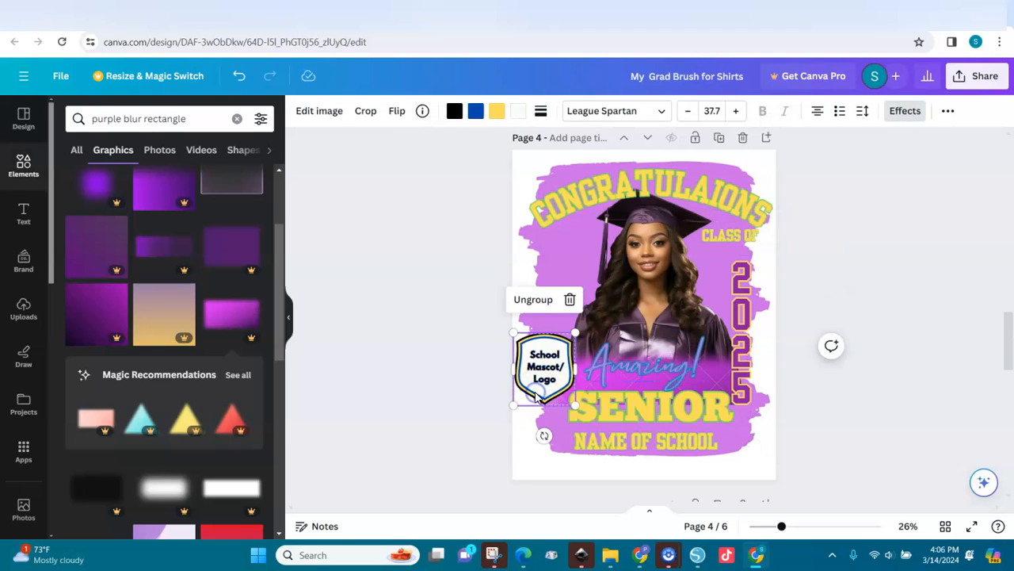
{"action": "left_click", "coordinate": [536, 393]}
{"action": "left_click", "coordinate": [537, 377]}
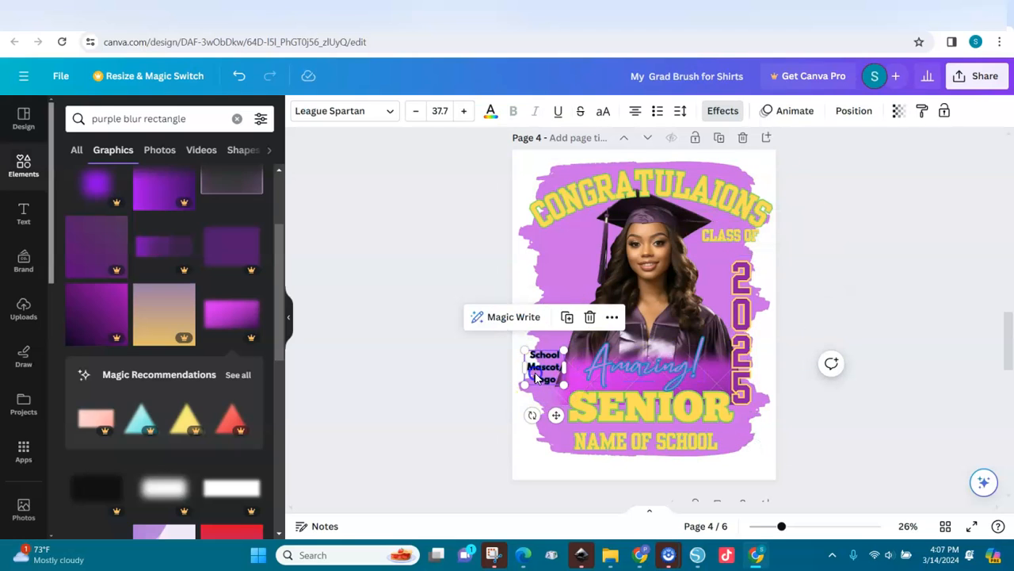
{"action": "left_click", "coordinate": [532, 368]}
{"action": "left_click", "coordinate": [24, 309]}
{"action": "left_click", "coordinate": [208, 114]}
Step: Add the first 'tiger' upload, shrink it, and place it at lower left beside SENIOR
{"action": "type", "text": "tiger"}
{"action": "key", "text": "Return"}
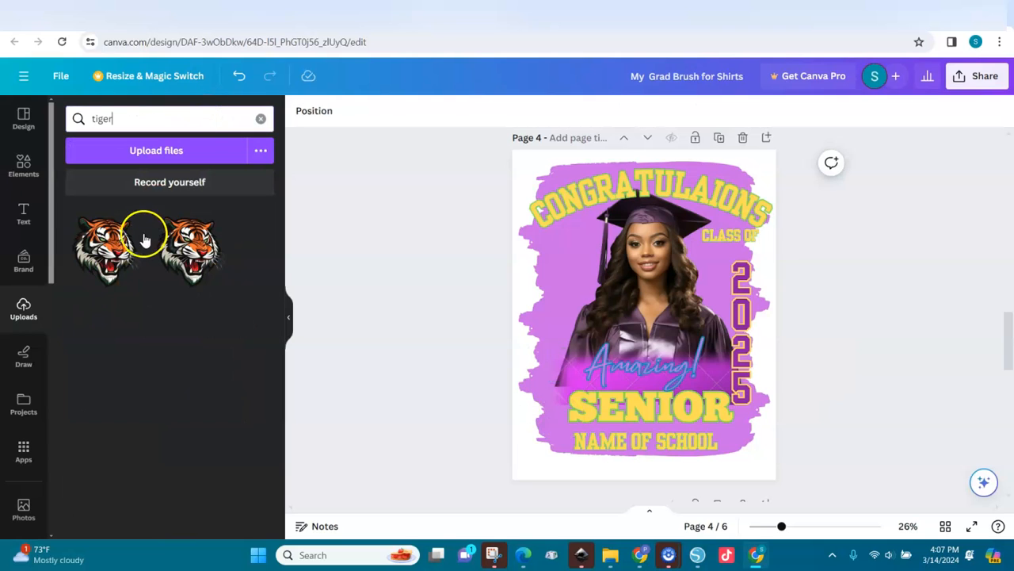
{"action": "left_click", "coordinate": [111, 249]}
{"action": "left_click_drag", "start_coordinate": [620, 290], "coordinate": [558, 362]}
{"action": "left_click_drag", "start_coordinate": [689, 280], "coordinate": [574, 394]}
{"action": "left_click_drag", "start_coordinate": [547, 458], "coordinate": [577, 420]}
{"action": "left_click_drag", "start_coordinate": [605, 455], "coordinate": [563, 425]}
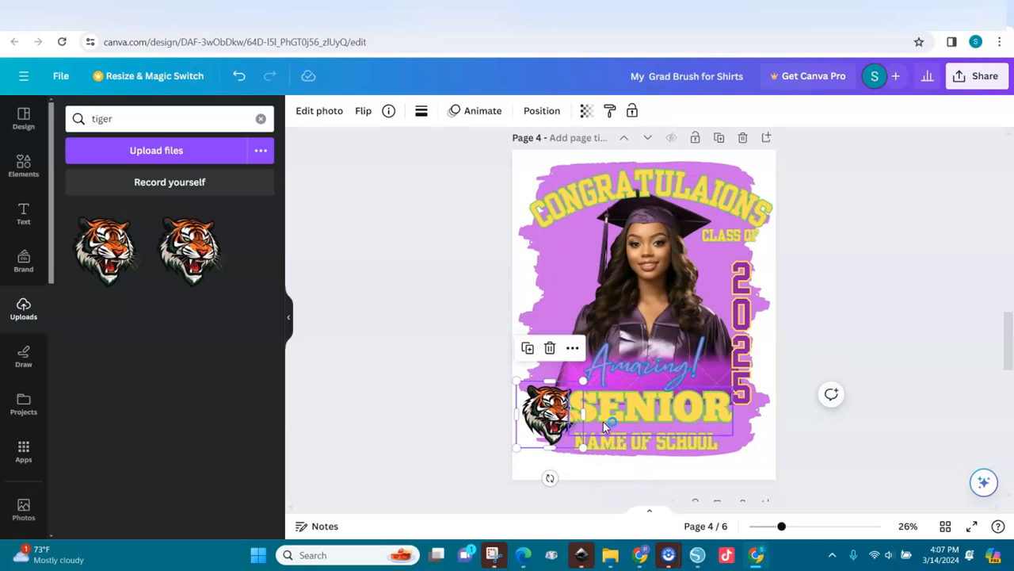
{"action": "left_click", "coordinate": [628, 440]}
{"action": "left_click", "coordinate": [627, 440]}
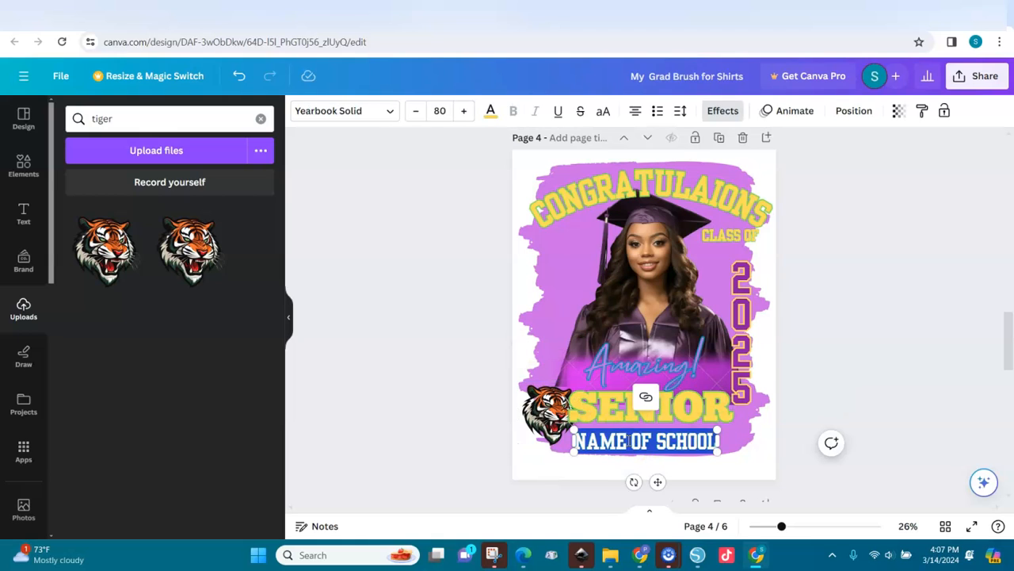
Step: Replace NAME OF SCHOOL with ORAL ROBERTS UNIVERSITY and shrink it to about 66 pt
{"action": "key", "text": "BackSpace"}
{"action": "type", "text": "ORAL"}
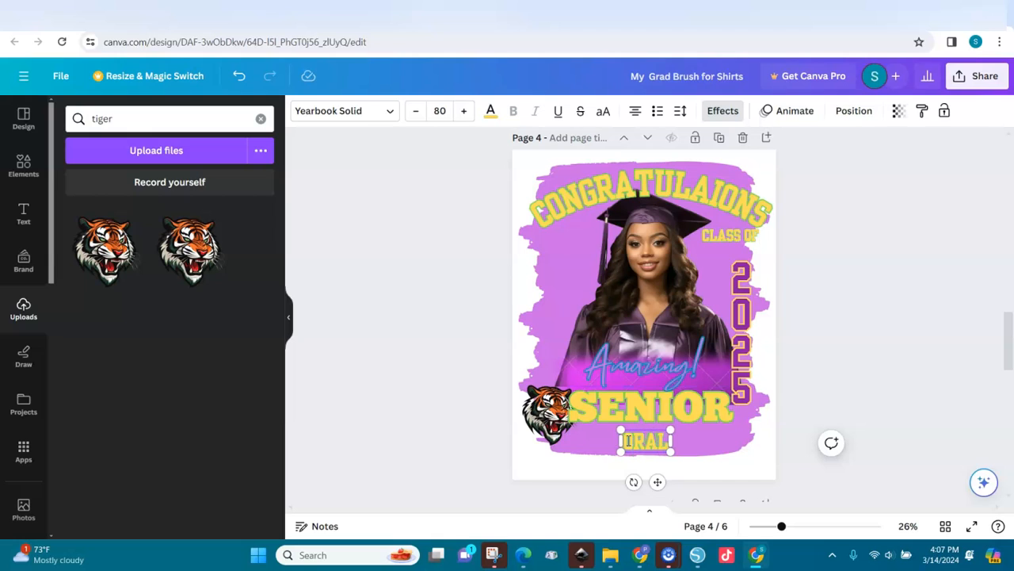
{"action": "type", "text": " ROBERTS UNIVERSITY"}
{"action": "left_click", "coordinate": [546, 449]}
{"action": "left_click_drag", "start_coordinate": [526, 429], "coordinate": [548, 433]}
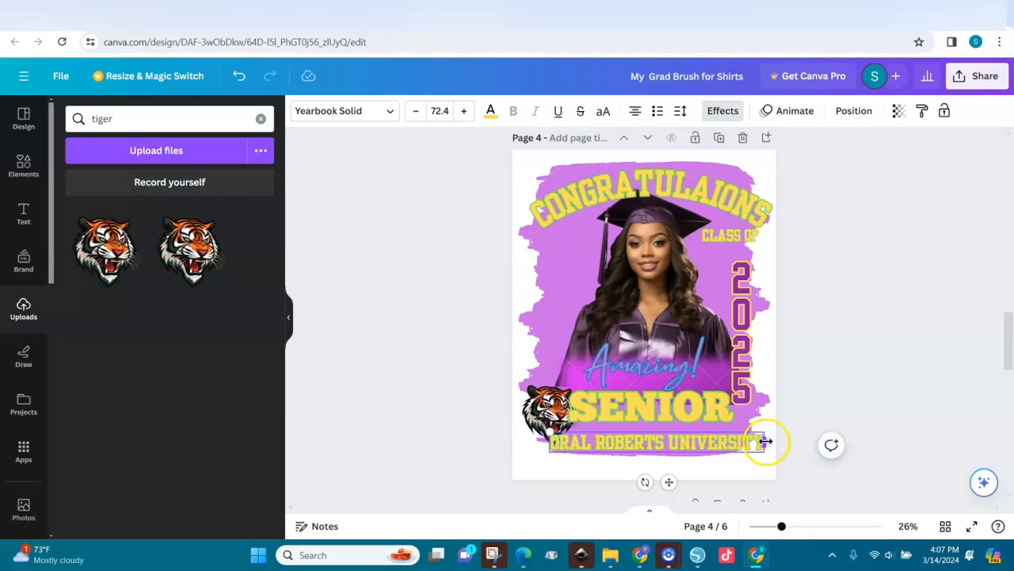
{"action": "mouse_move", "coordinate": [764, 441]}
{"action": "left_mouse_down"}
{"action": "mouse_move", "coordinate": [747, 446]}
{"action": "mouse_move", "coordinate": [766, 440]}
{"action": "left_mouse_up"}
{"action": "left_click_drag", "start_coordinate": [550, 433], "coordinate": [568, 435]}
Step: Reposition the university line, the tiger, and CLASS OF toward the 2025 numbers
{"action": "left_click_drag", "start_coordinate": [679, 479], "coordinate": [667, 474]}
{"action": "left_click_drag", "start_coordinate": [547, 414], "coordinate": [545, 392]}
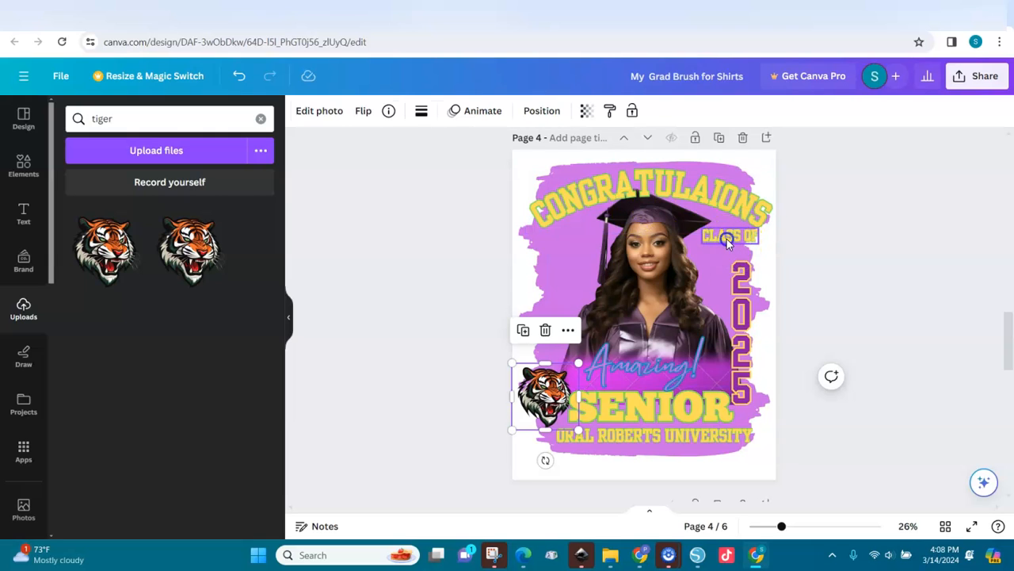
{"action": "left_click_drag", "start_coordinate": [727, 238], "coordinate": [734, 247]}
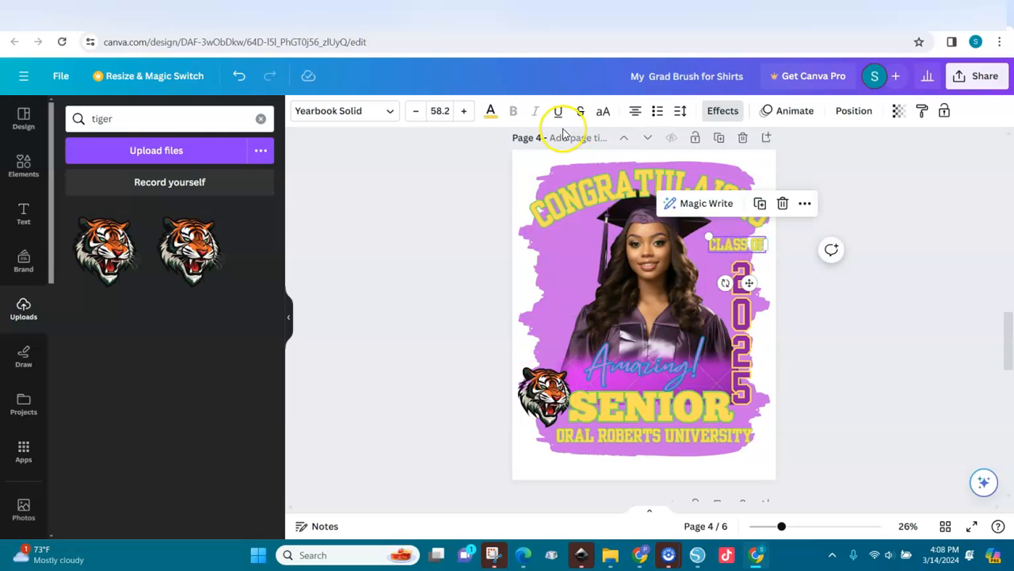
Step: Make CLASS OF purple with a yellow #fbdb50 outline effect
{"action": "left_click", "coordinate": [492, 111]}
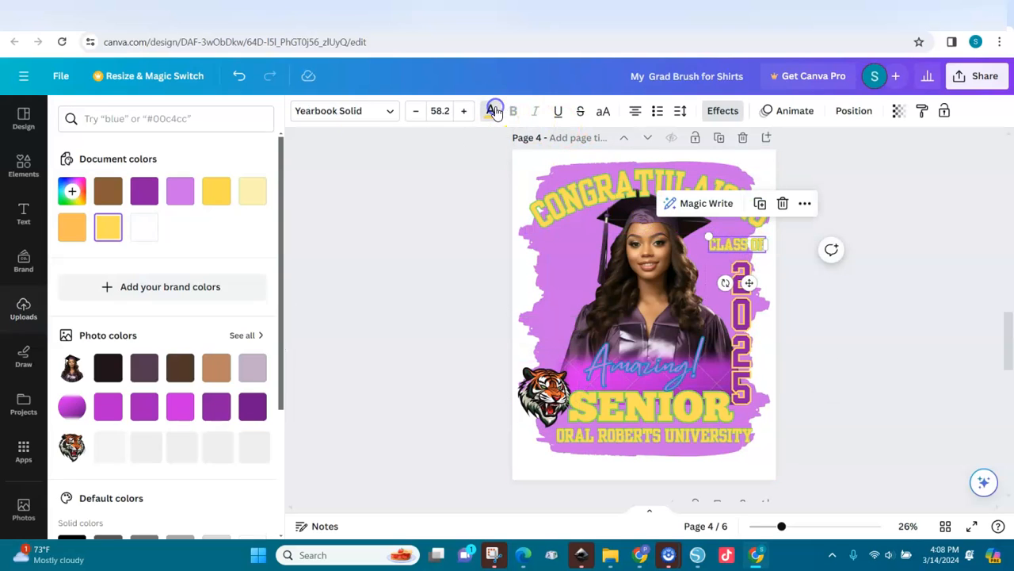
{"action": "left_click", "coordinate": [145, 191]}
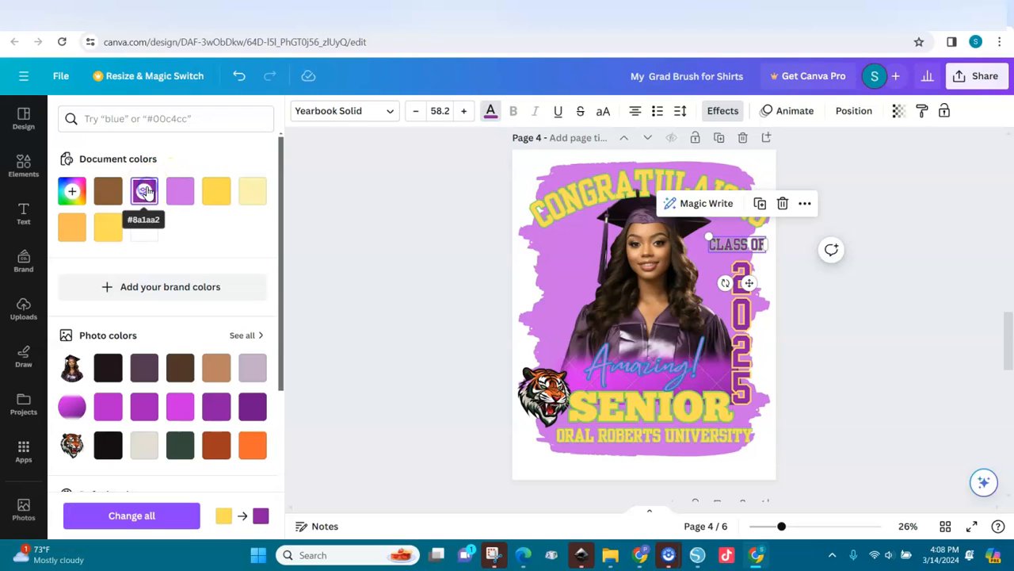
{"action": "left_click", "coordinate": [718, 119]}
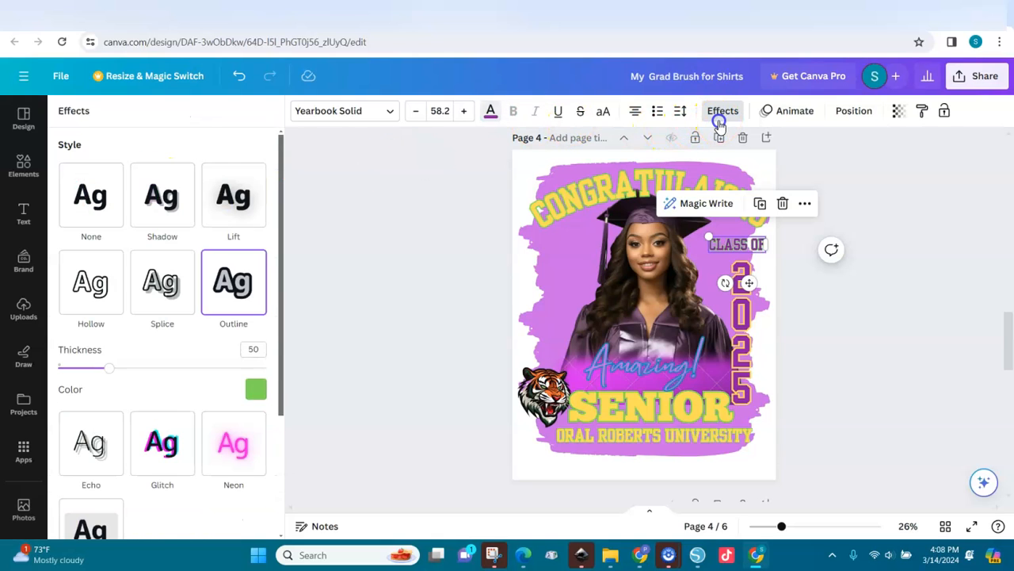
{"action": "left_click", "coordinate": [255, 388]}
{"action": "left_click", "coordinate": [203, 240]}
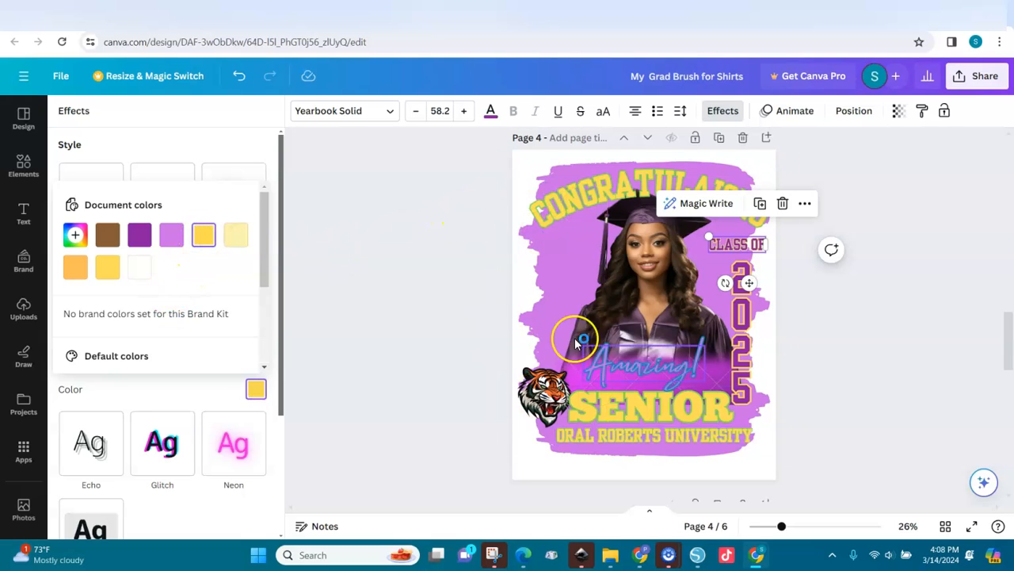
{"action": "left_click", "coordinate": [668, 378]}
{"action": "left_click", "coordinate": [646, 373]}
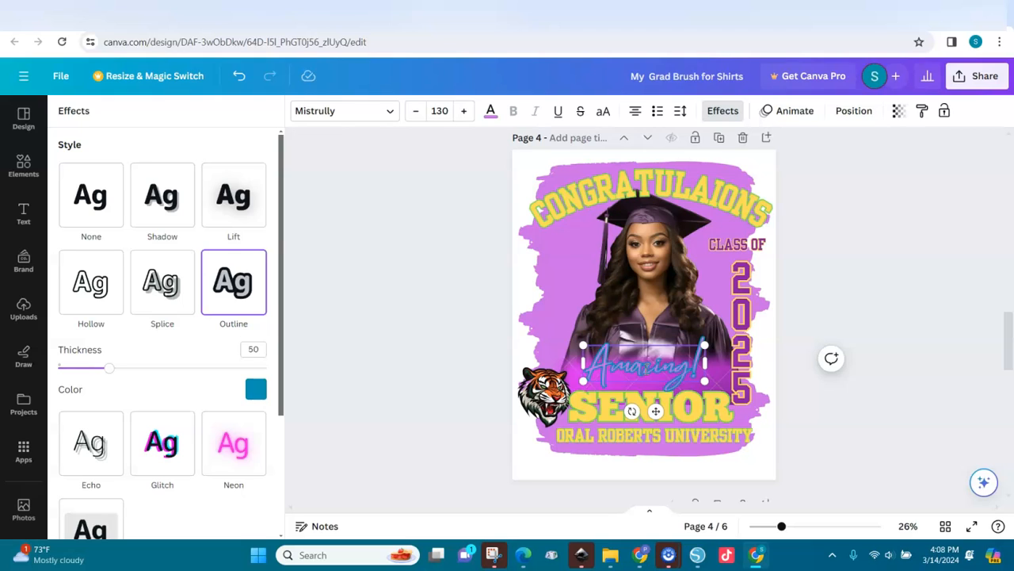
Step: Replace Amazing! with the graduate's name, set in the Great Vibes font
{"action": "double_click", "coordinate": [647, 367]}
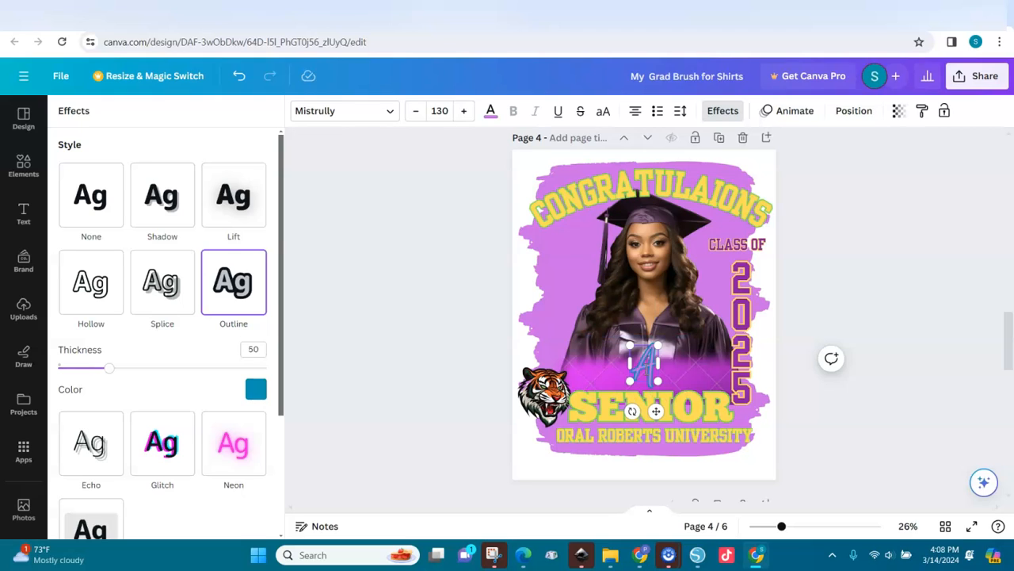
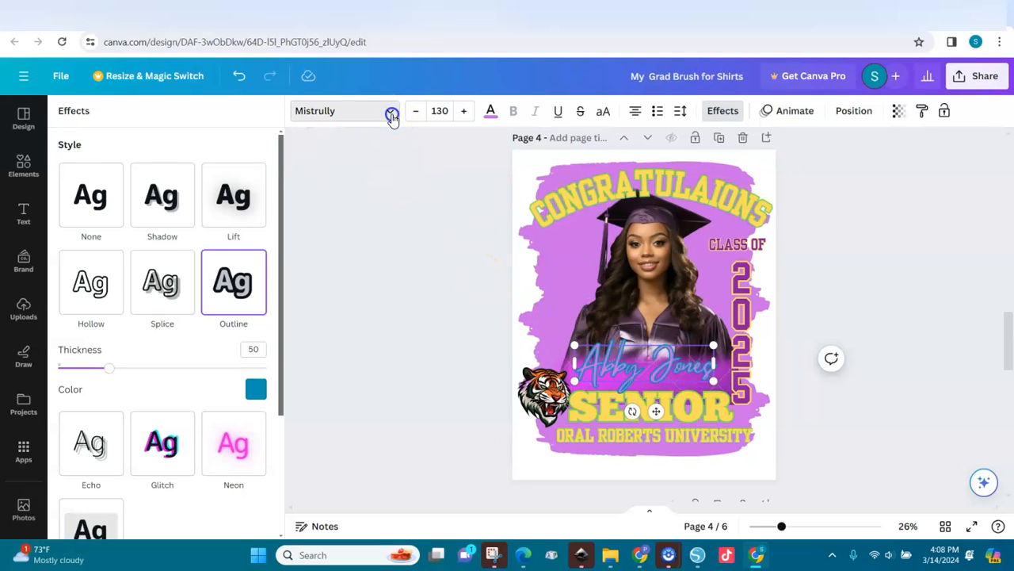
{"action": "left_click", "coordinate": [390, 112]}
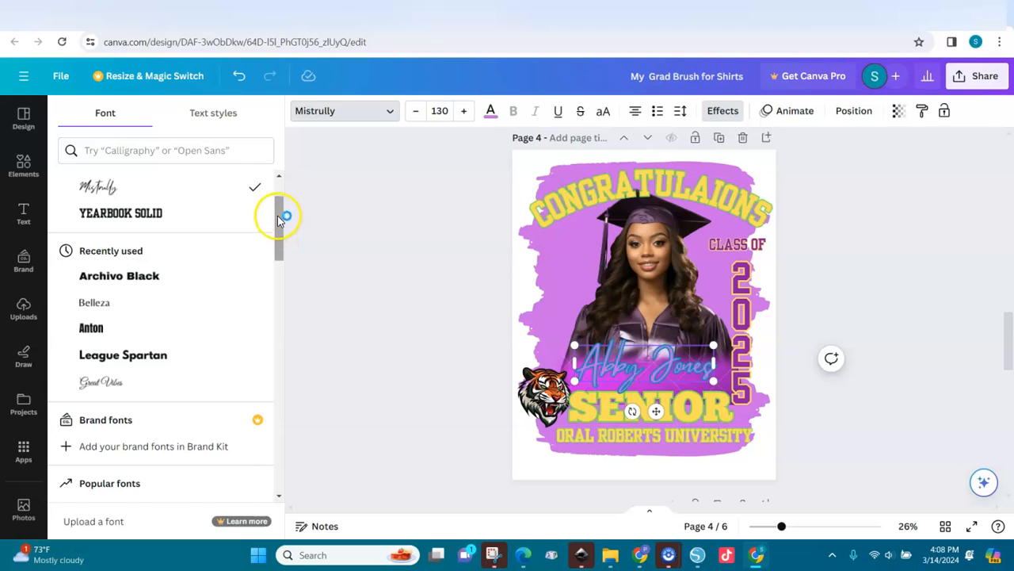
{"action": "left_click", "coordinate": [110, 382]}
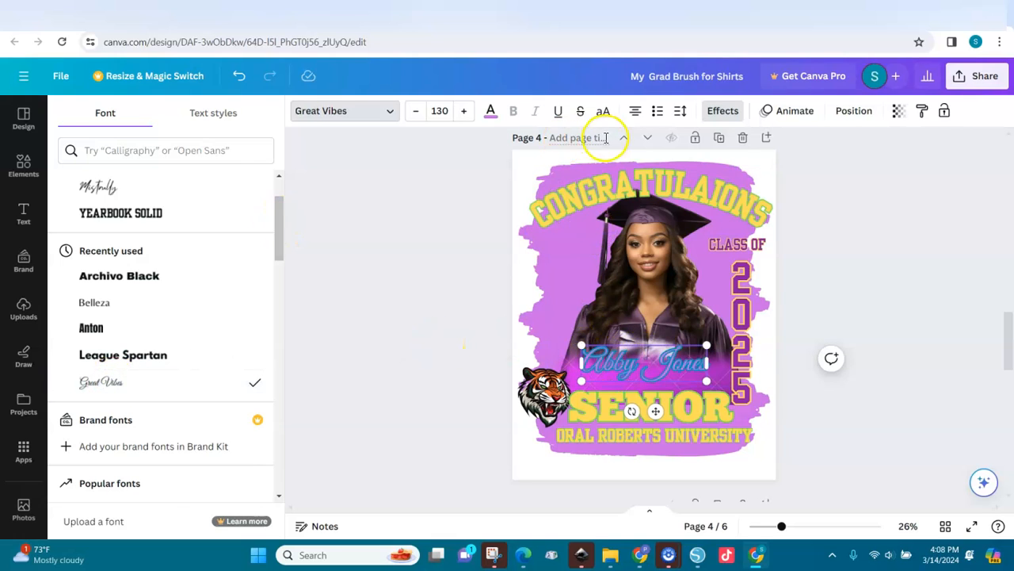
Step: Recolour the name to a custom bright pink, #EF2DA7
{"action": "left_click", "coordinate": [490, 113]}
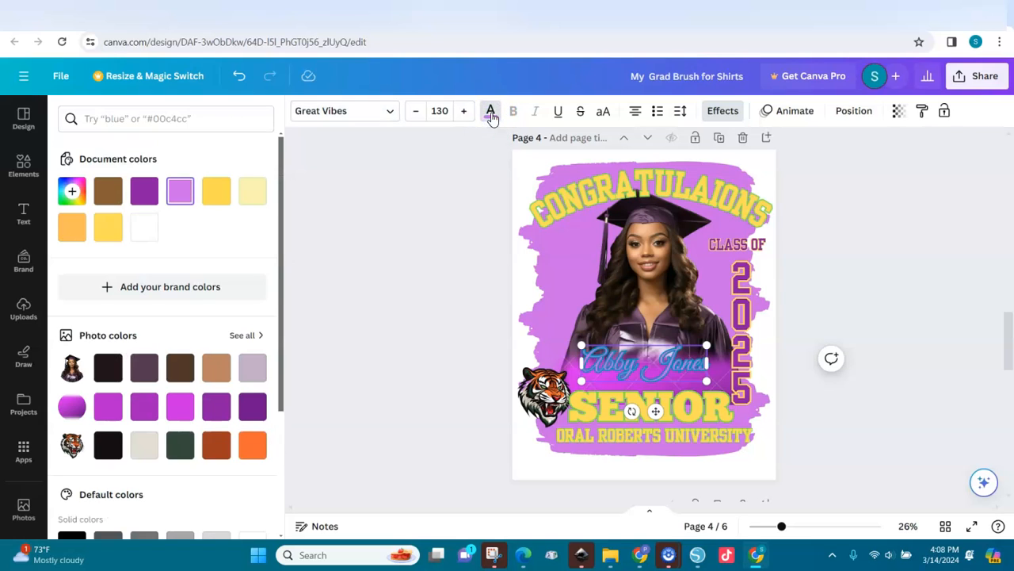
{"action": "left_click", "coordinate": [179, 409]}
{"action": "left_click", "coordinate": [71, 191]}
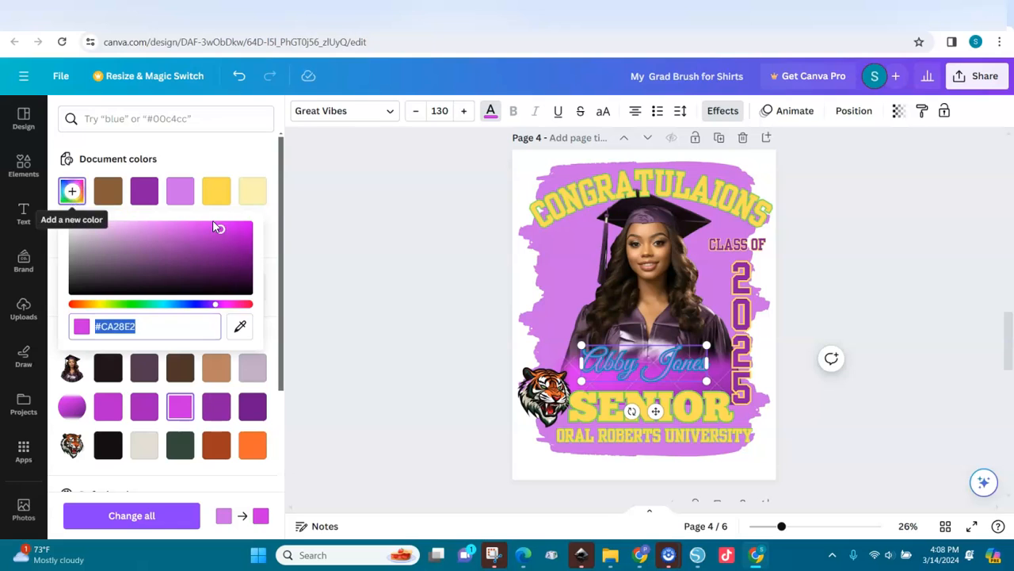
{"action": "type", "text": "#EB66B9"}
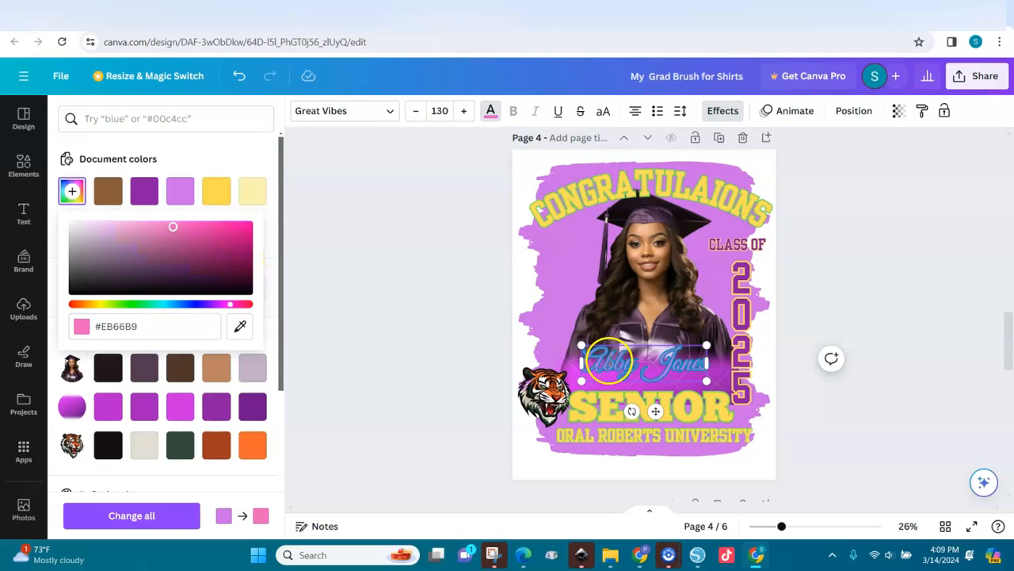
{"action": "double_click", "coordinate": [608, 361]}
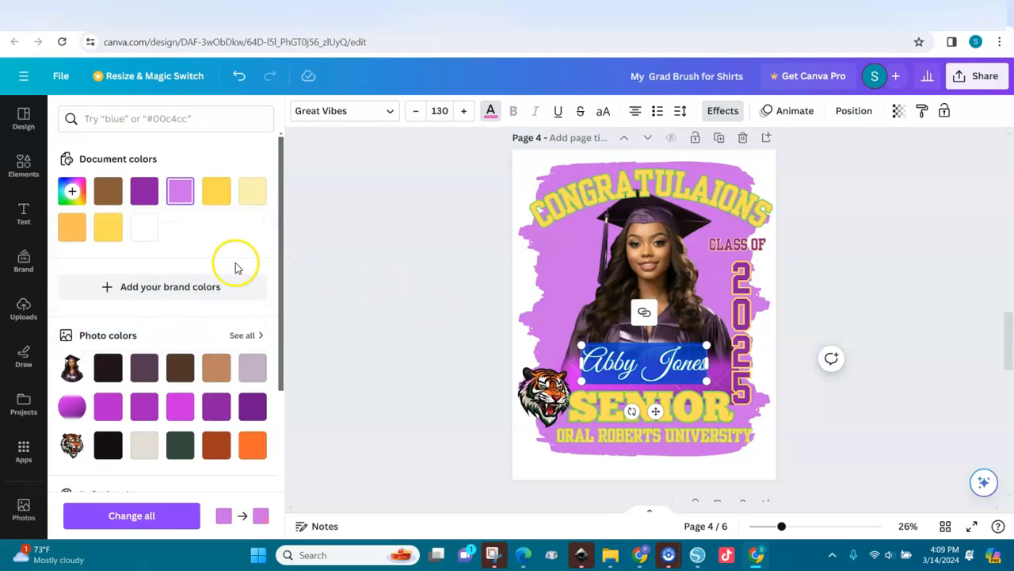
{"action": "left_click", "coordinate": [71, 193]}
{"action": "left_click", "coordinate": [230, 304]}
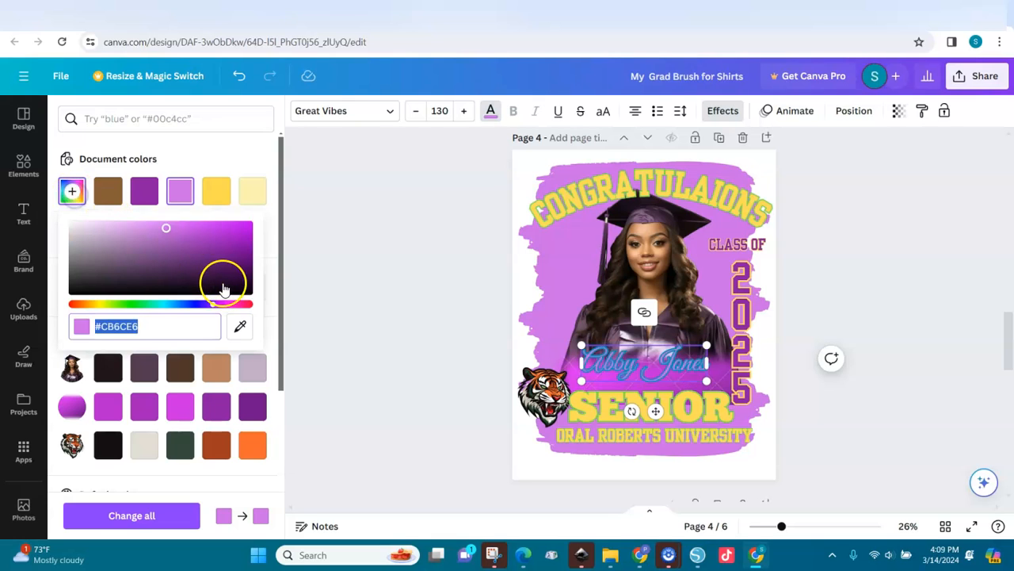
{"action": "left_click", "coordinate": [218, 228]}
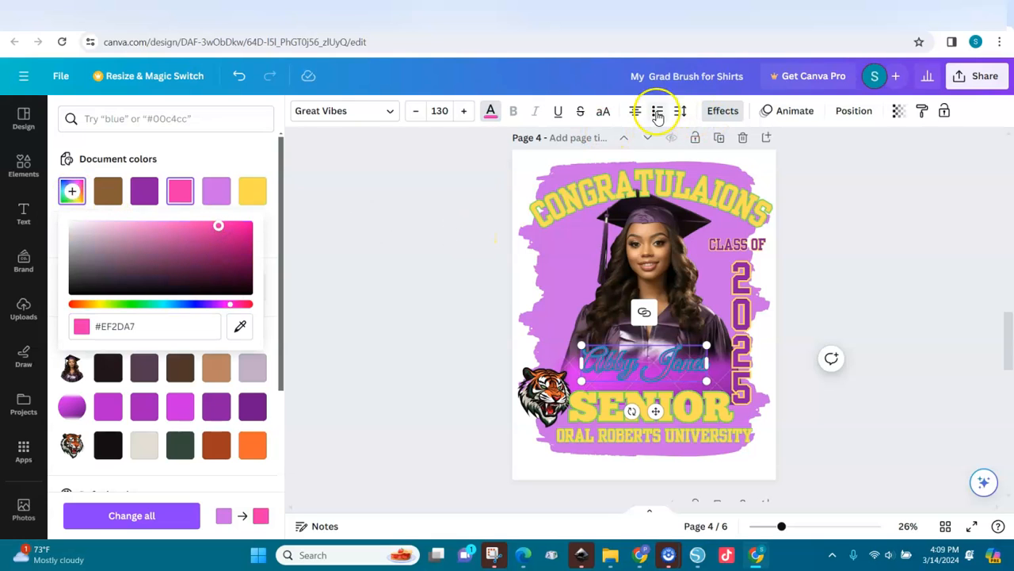
{"action": "left_click", "coordinate": [724, 115]}
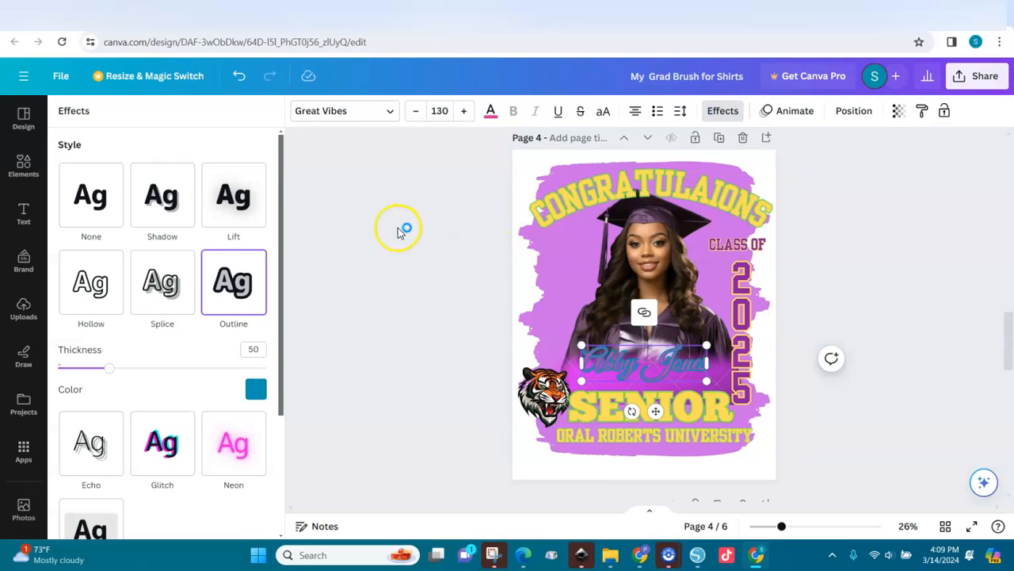
Step: Give the name a Neon glow effect and enlarge it to 147 pt
{"action": "left_click", "coordinate": [248, 218]}
{"action": "left_click", "coordinate": [247, 424]}
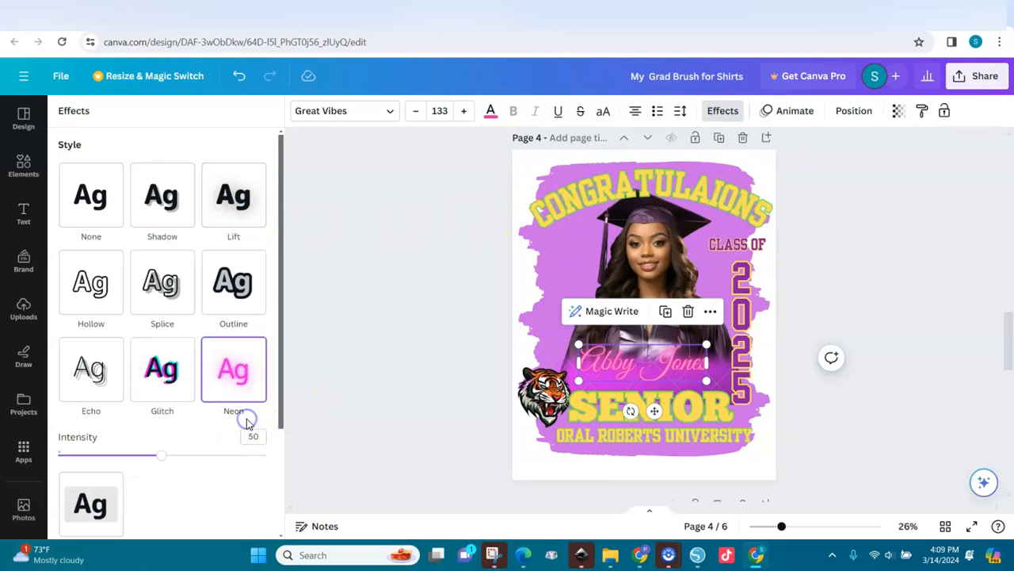
{"action": "left_click", "coordinate": [238, 382]}
{"action": "left_click", "coordinate": [726, 379]}
{"action": "left_click_drag", "start_coordinate": [710, 382], "coordinate": [720, 386]}
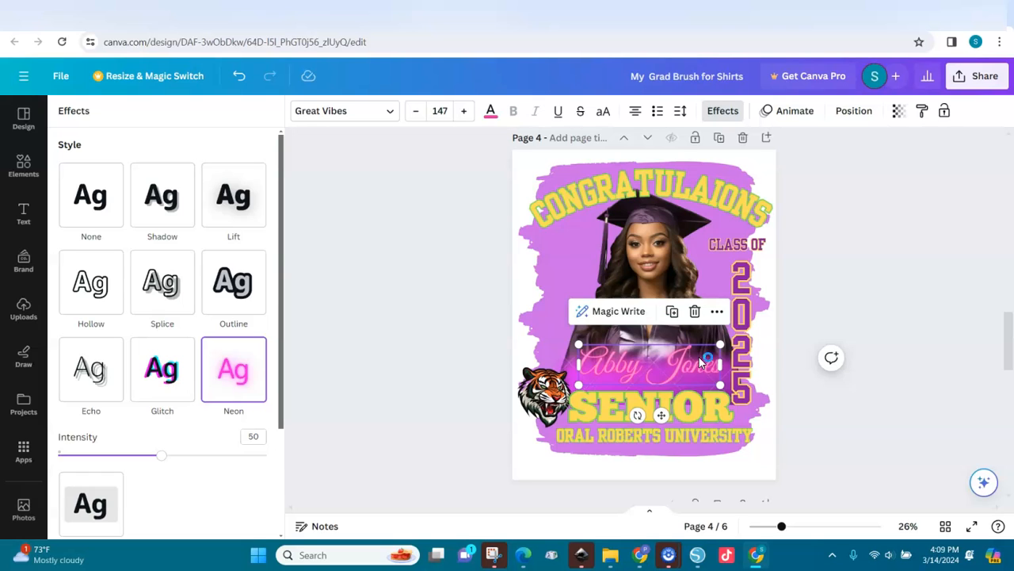
{"action": "left_click", "coordinate": [544, 249]}
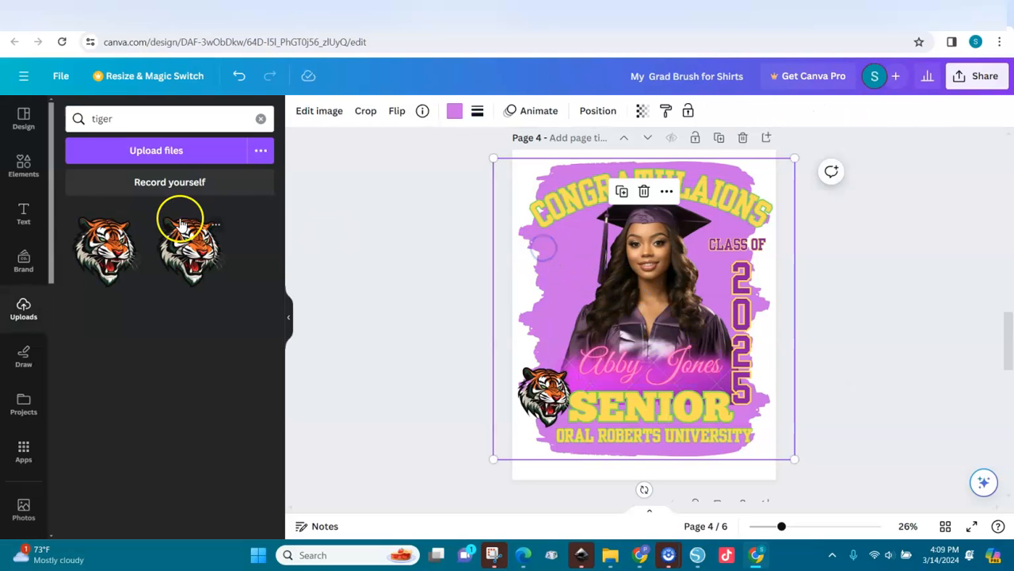
Step: Search Elements for 'splas' and add the glitter splash graphic to the page
{"action": "left_click", "coordinate": [24, 164]}
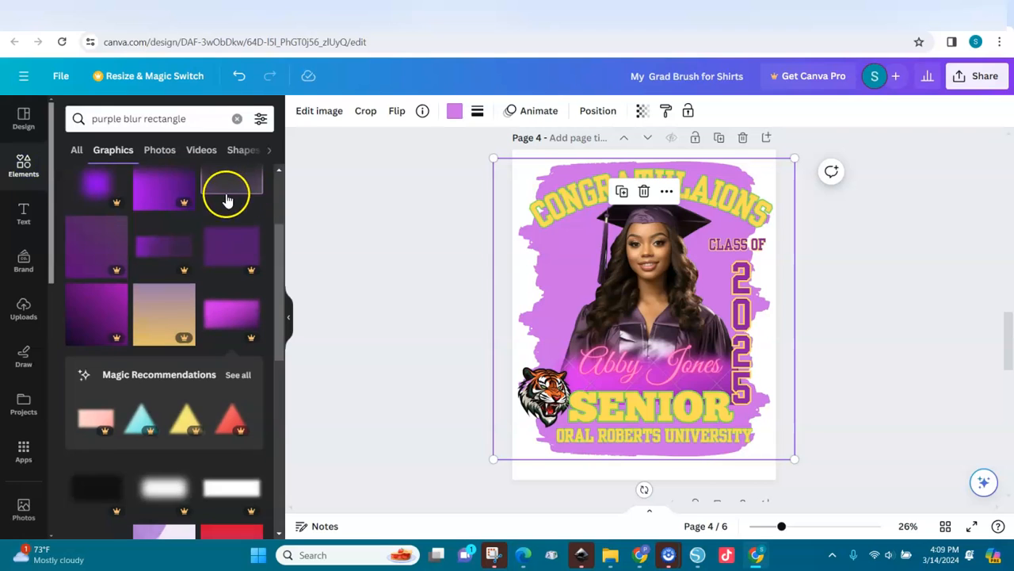
{"action": "left_click", "coordinate": [237, 118]}
{"action": "left_click", "coordinate": [73, 116]}
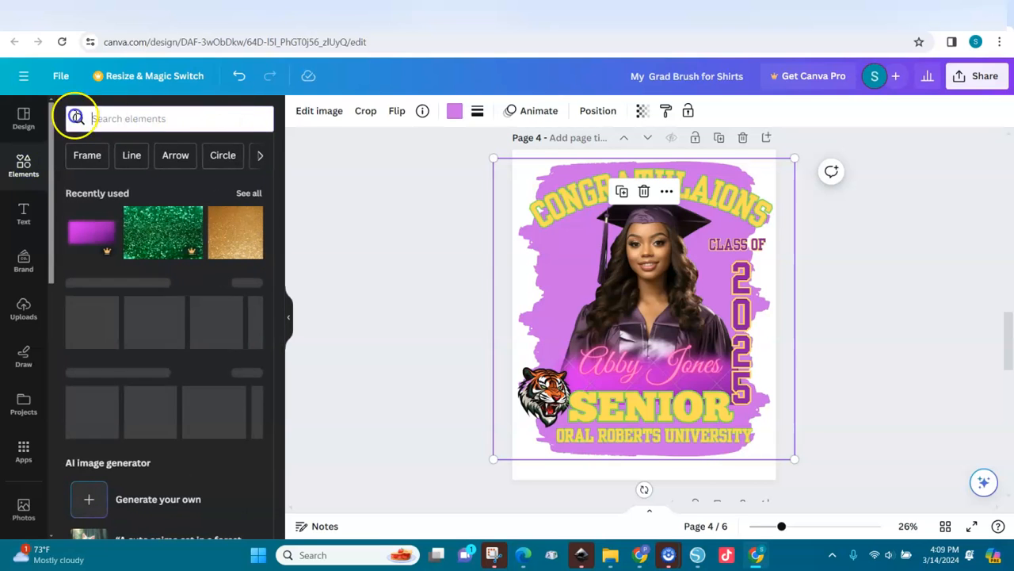
{"action": "type", "text": "splas"}
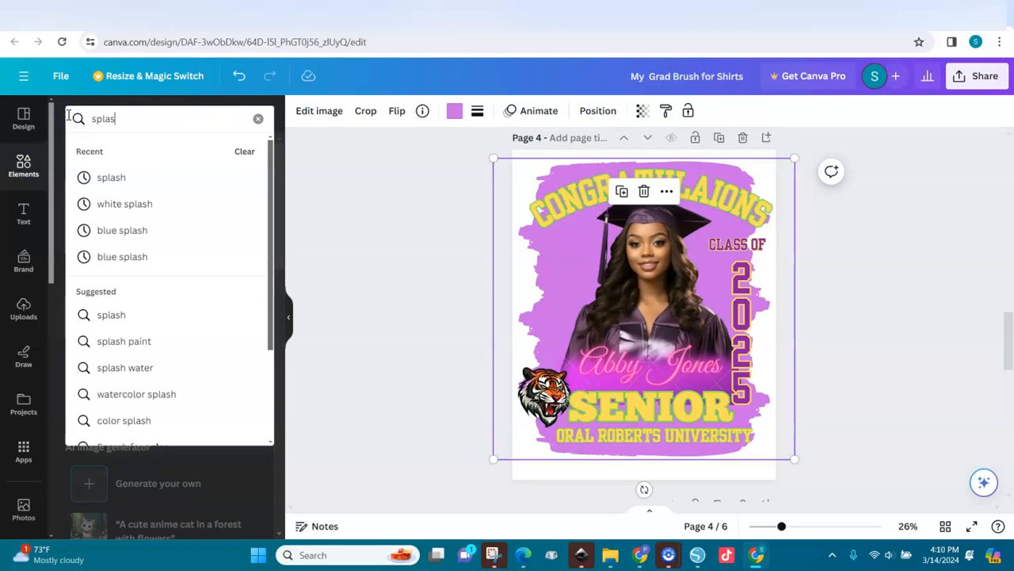
{"action": "key", "text": "Return"}
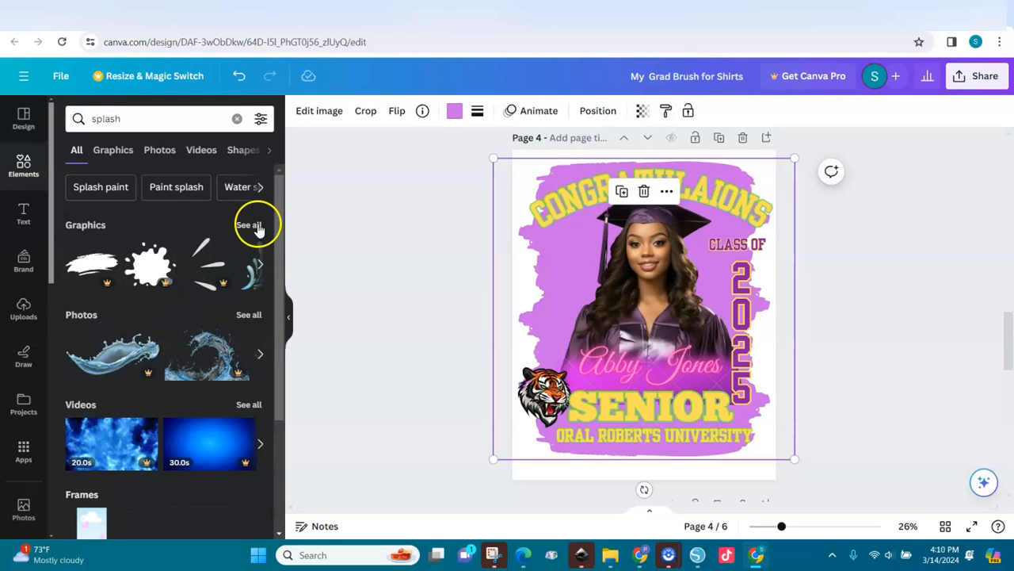
{"action": "left_click", "coordinate": [255, 224]}
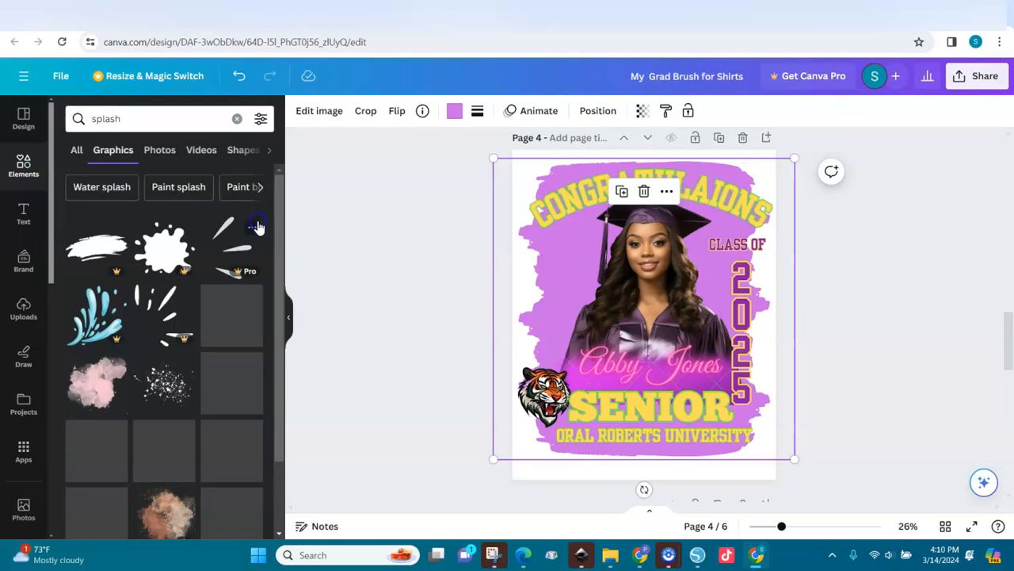
{"action": "left_click", "coordinate": [167, 388]}
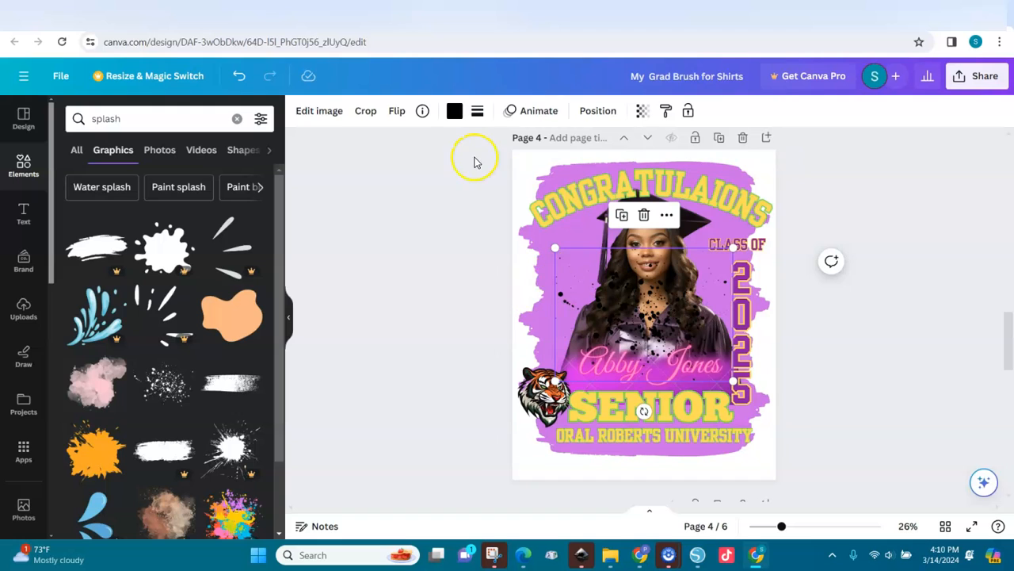
Step: Make the splash white, move it upper left, and duplicate it near CLASS OF
{"action": "left_click", "coordinate": [457, 113]}
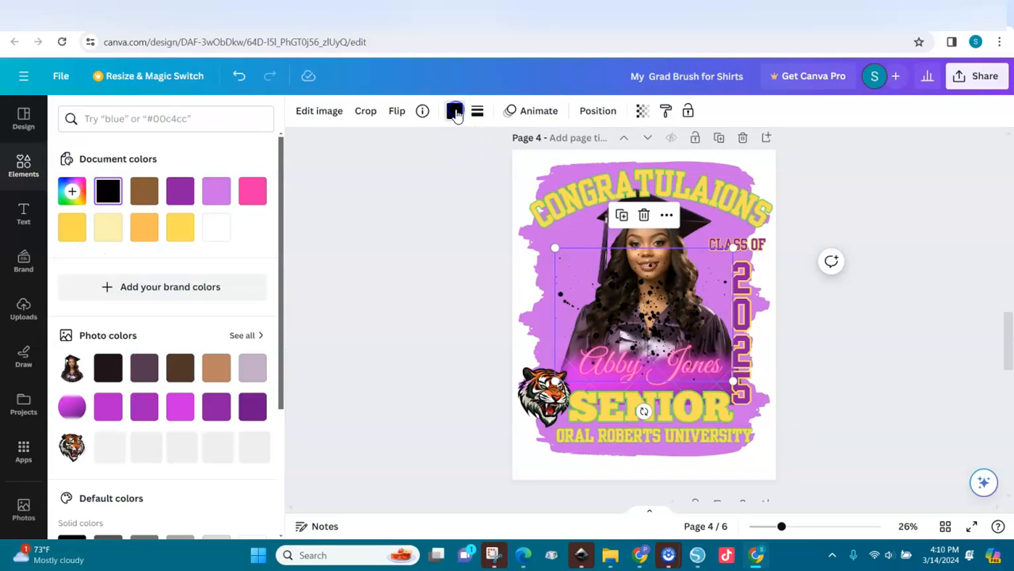
{"action": "left_click", "coordinate": [217, 232]}
{"action": "left_click_drag", "start_coordinate": [665, 320], "coordinate": [604, 224]}
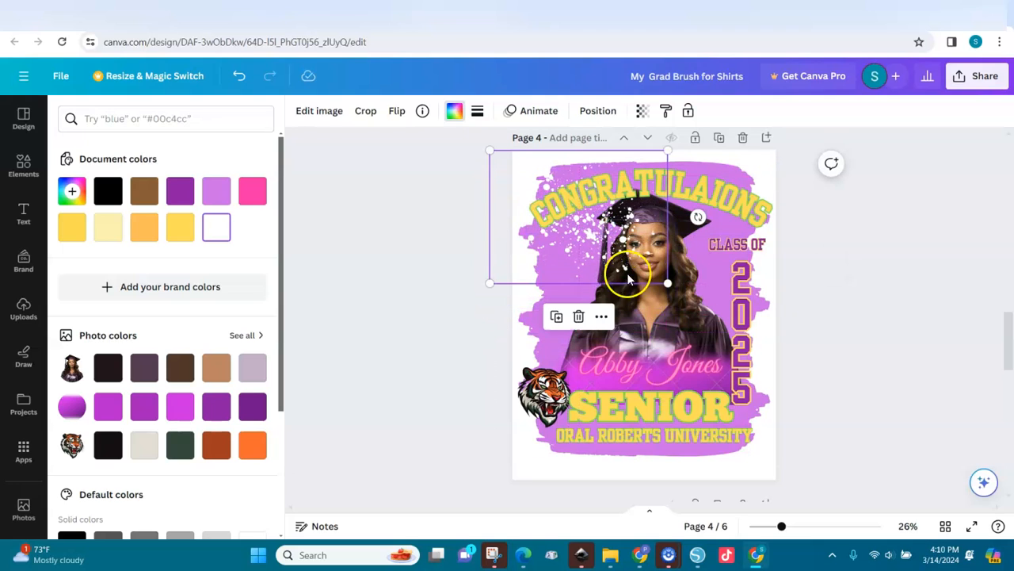
{"action": "key", "text": "shift+Right"}
{"action": "key", "text": "shift+Down"}
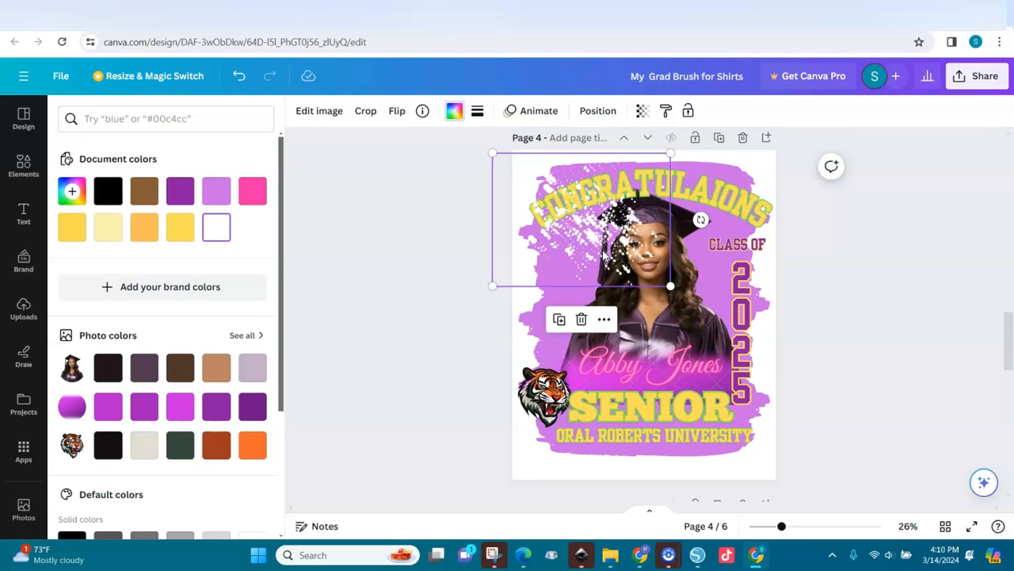
{"action": "left_click_drag", "start_coordinate": [596, 241], "coordinate": [721, 282]}
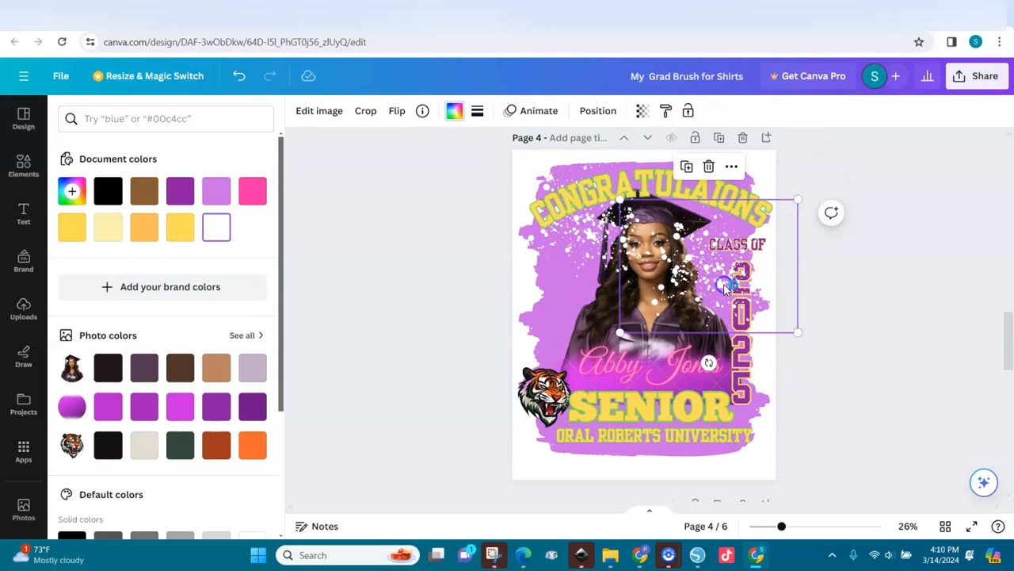
Step: Move the white glitter splashes below the graduate photo in the Layers list
{"action": "left_click", "coordinate": [584, 114]}
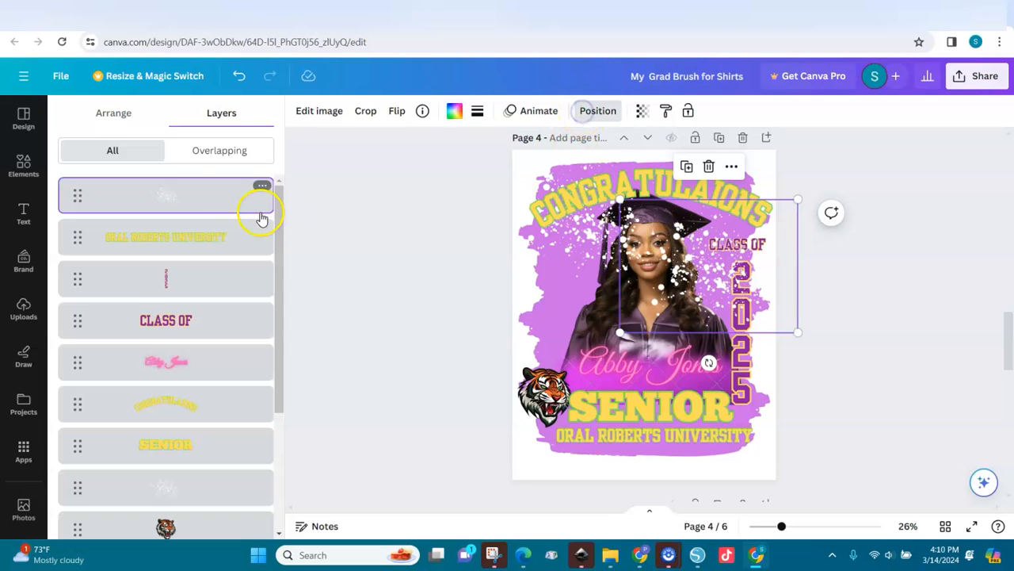
{"action": "left_click_drag", "start_coordinate": [161, 200], "coordinate": [166, 477]}
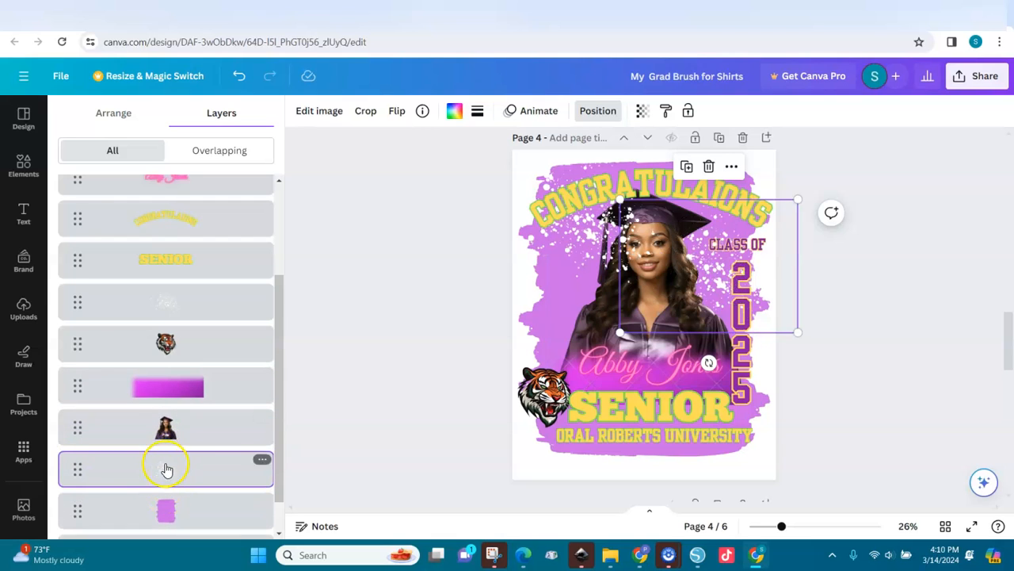
{"action": "left_click_drag", "start_coordinate": [162, 312], "coordinate": [168, 432]}
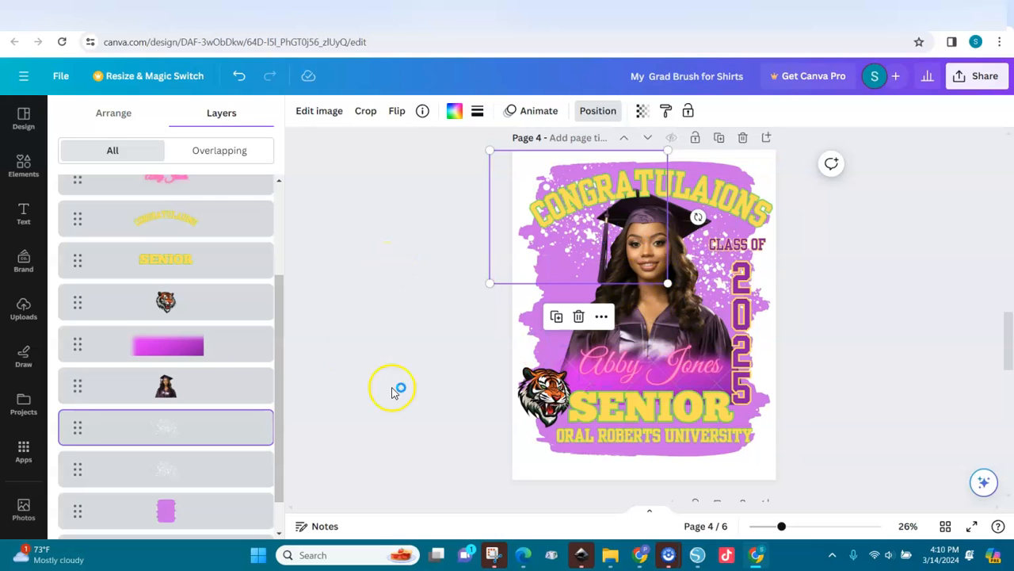
{"action": "left_click", "coordinate": [460, 335]}
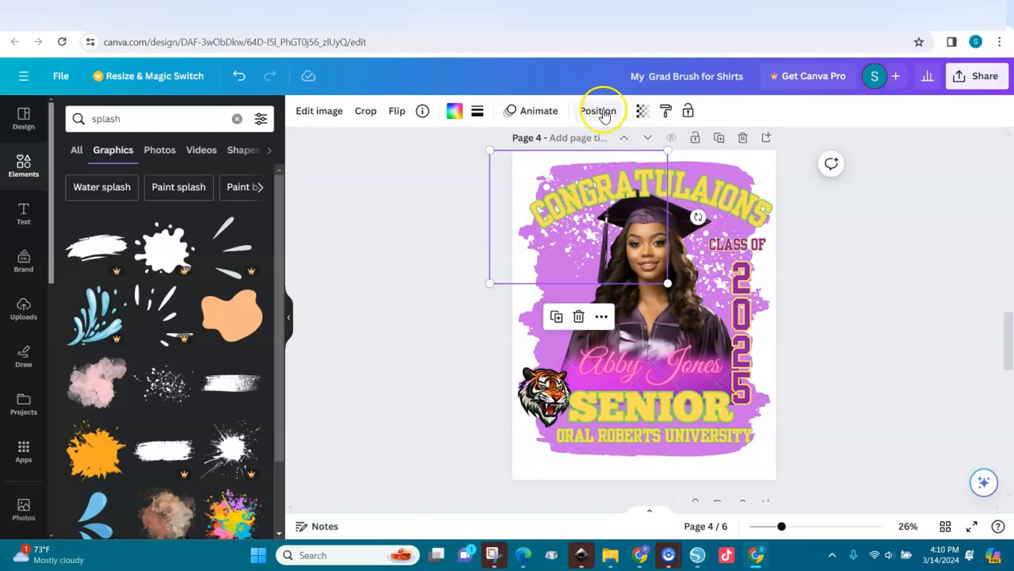
{"action": "left_click", "coordinate": [600, 111]}
{"action": "scroll", "coordinate": [261, 423], "scroll_direction": "down", "scroll_amount": 2}
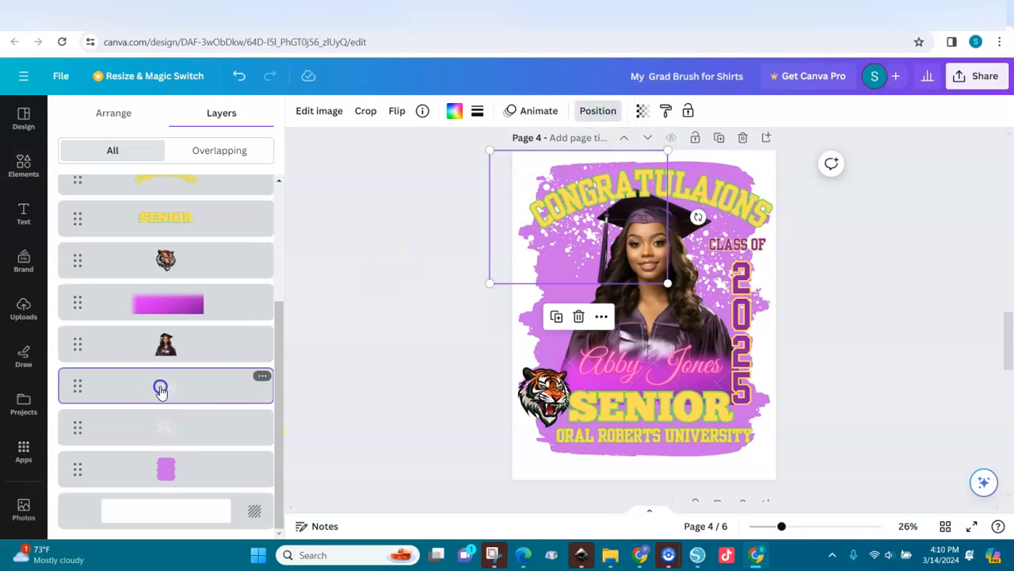
Step: Recolour the upper-left glitter splash to a custom light pink, #FF81FE
{"action": "left_click", "coordinate": [453, 110]}
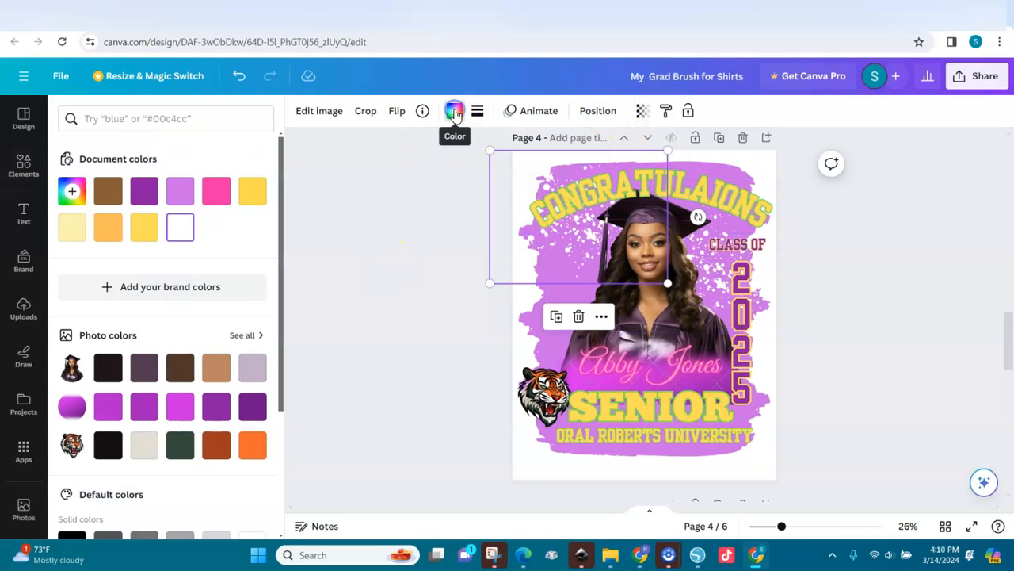
{"action": "left_click", "coordinate": [216, 192]}
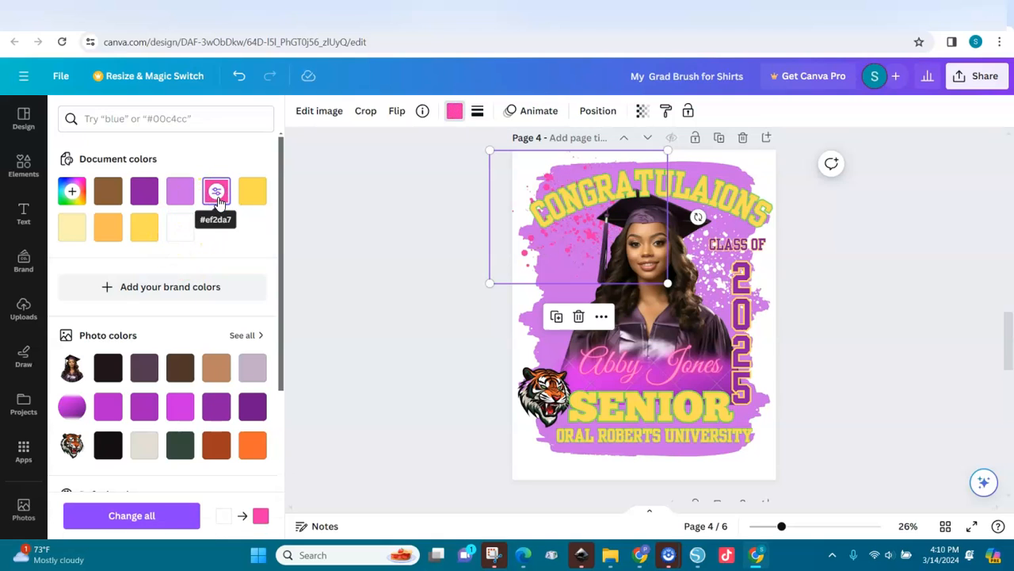
{"action": "left_click", "coordinate": [181, 228]}
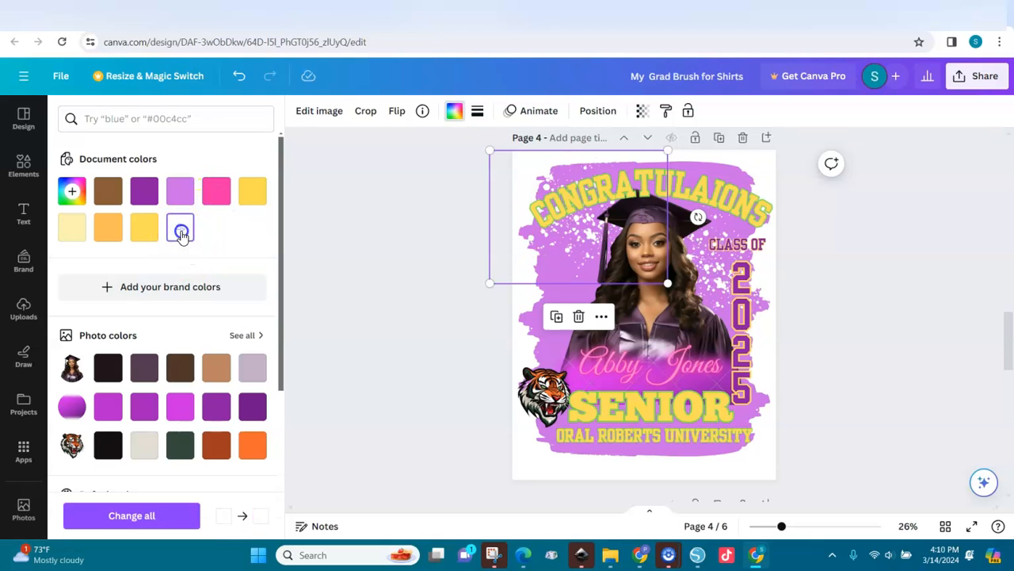
{"action": "left_click", "coordinate": [71, 191]}
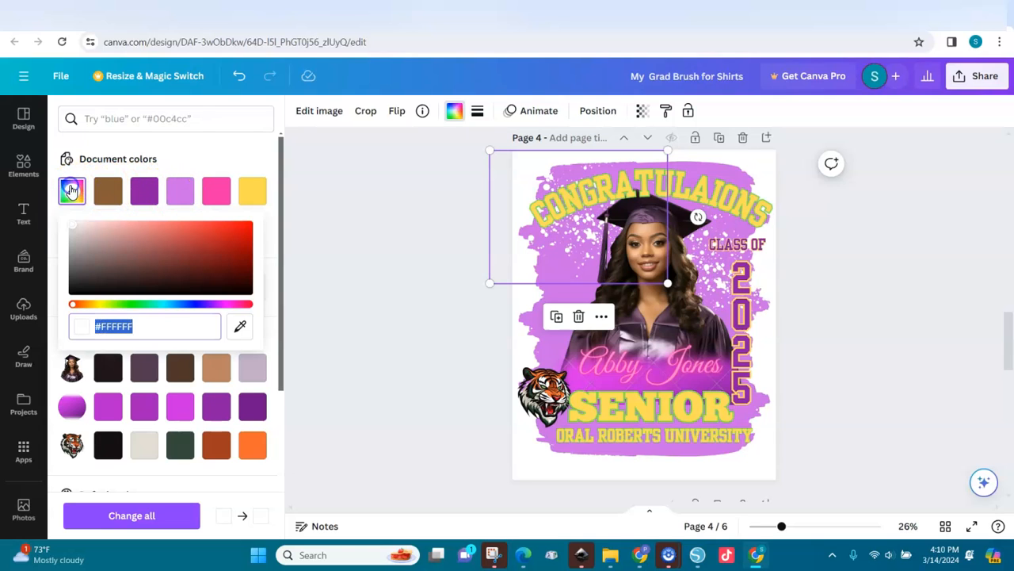
{"action": "left_click", "coordinate": [177, 192]}
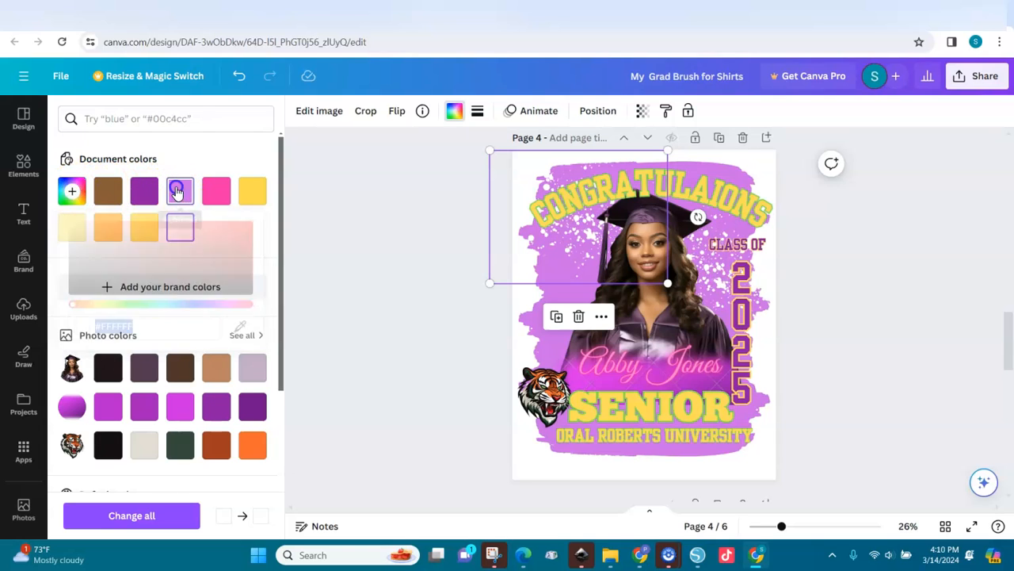
{"action": "left_click", "coordinate": [70, 191]}
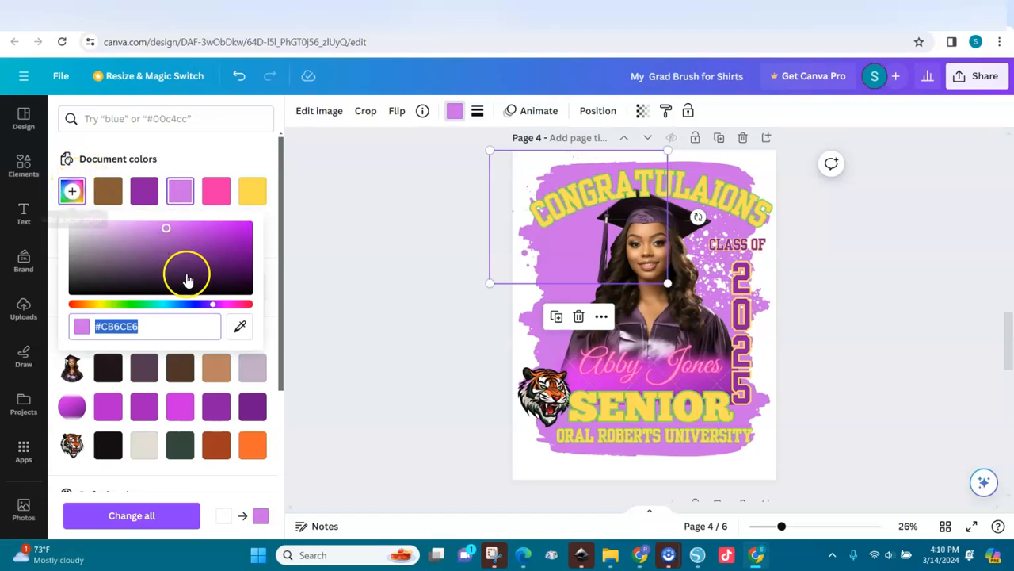
{"action": "left_click_drag", "start_coordinate": [168, 230], "coordinate": [124, 233]}
{"action": "left_click_drag", "start_coordinate": [208, 304], "coordinate": [220, 305]}
{"action": "left_click_drag", "start_coordinate": [125, 230], "coordinate": [160, 221]}
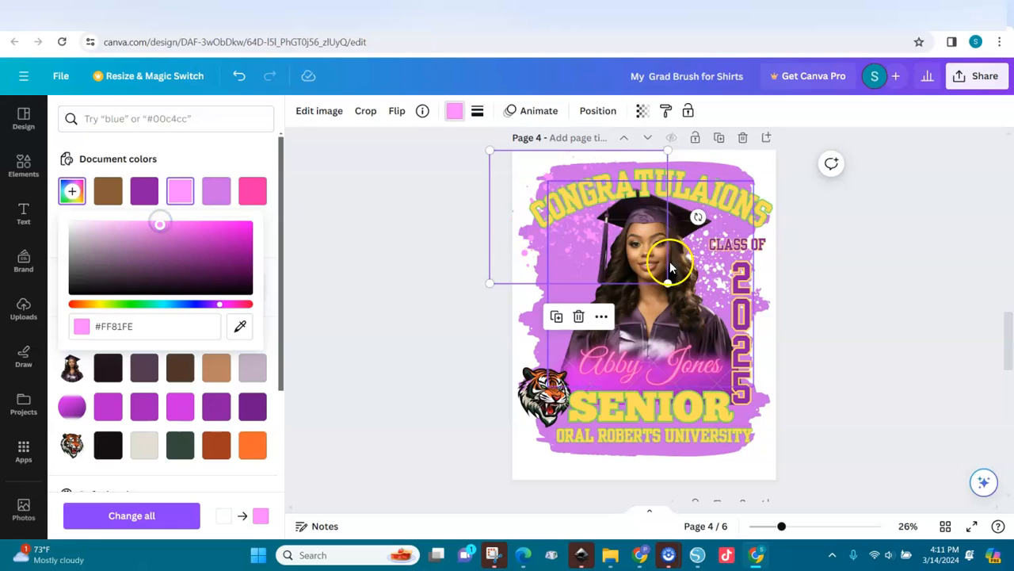
{"action": "left_click", "coordinate": [514, 159]}
Step: Recolor the second glitter splash to the light pink document colour
{"action": "left_click", "coordinate": [545, 113]}
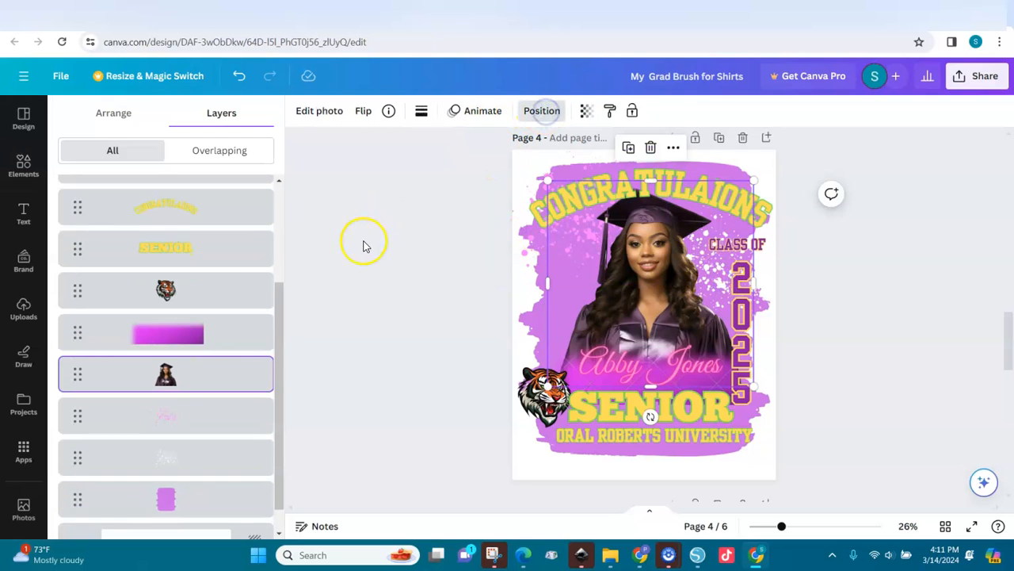
{"action": "left_click", "coordinate": [150, 463]}
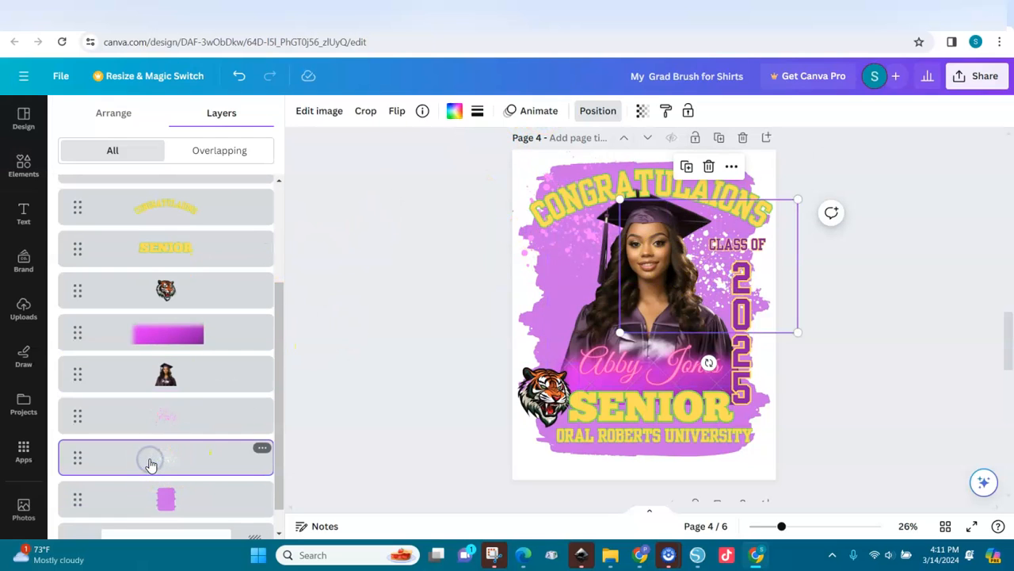
{"action": "left_click", "coordinate": [454, 110]}
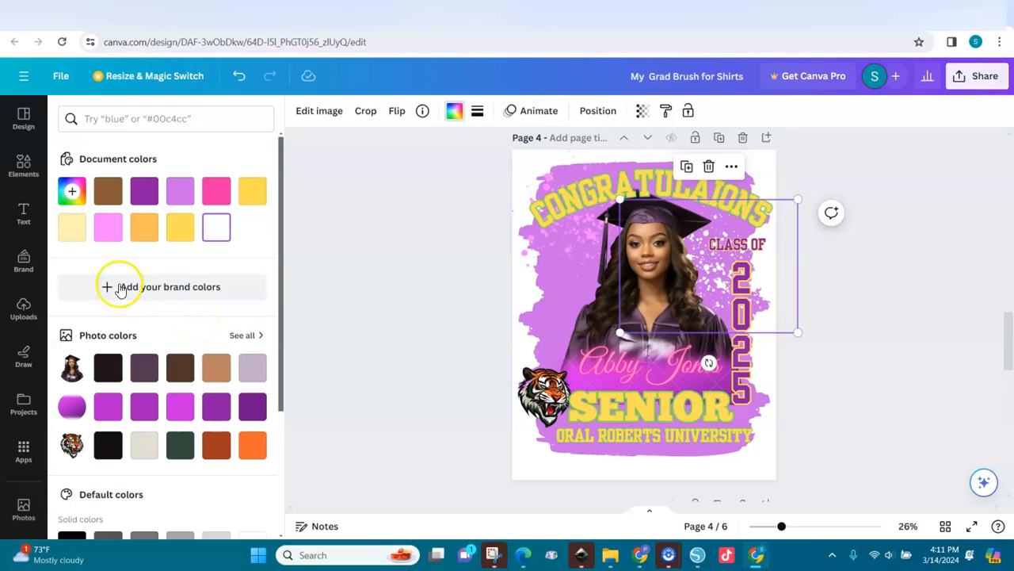
{"action": "left_click", "coordinate": [108, 227]}
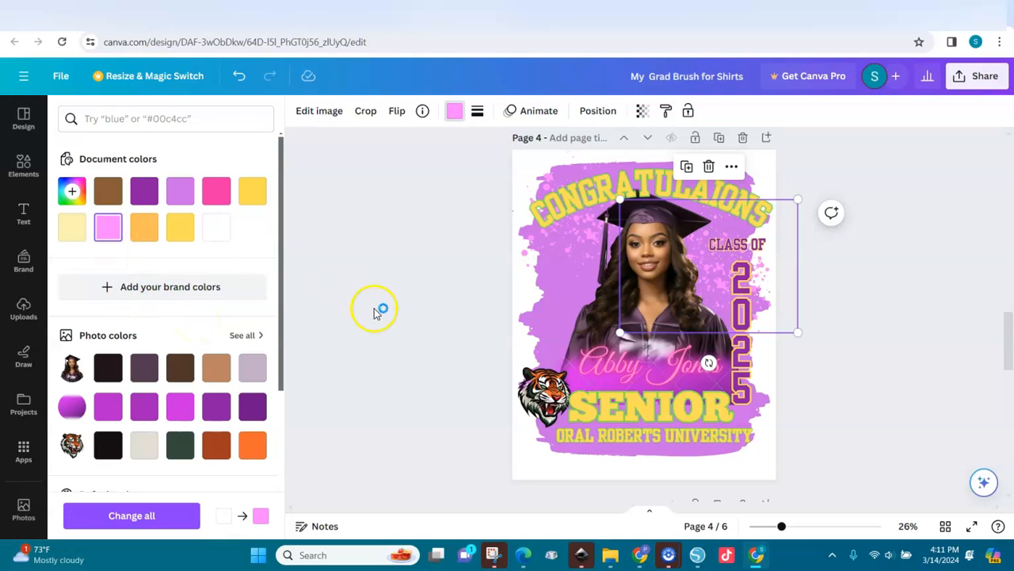
{"action": "left_click", "coordinate": [818, 353]}
Step: Reselect the splash over the photo to confirm it is now light pink
{"action": "left_click", "coordinate": [853, 307]}
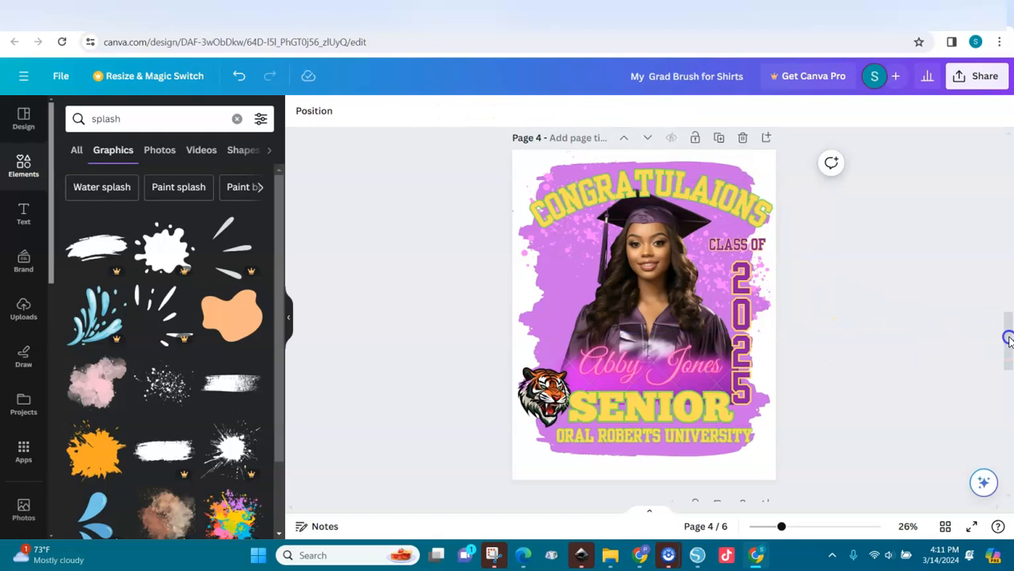
{"action": "left_click", "coordinate": [756, 275]}
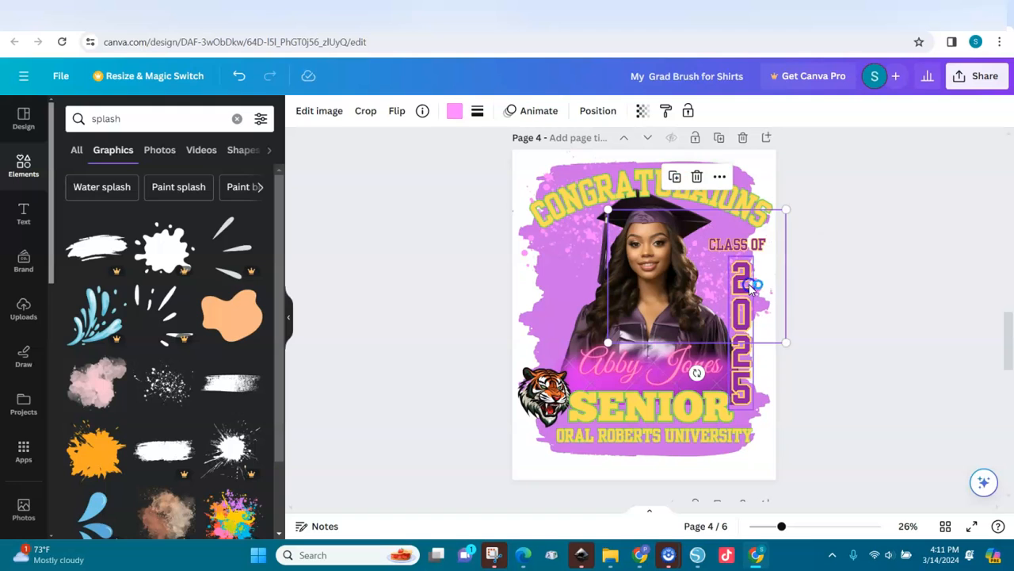
{"action": "left_click", "coordinate": [454, 111]}
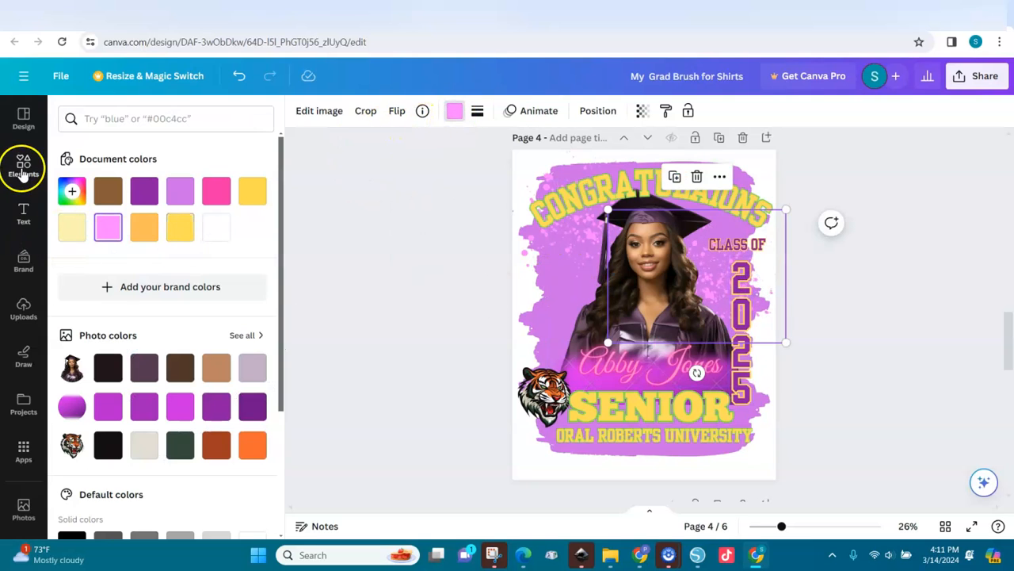
{"action": "left_click", "coordinate": [23, 165]}
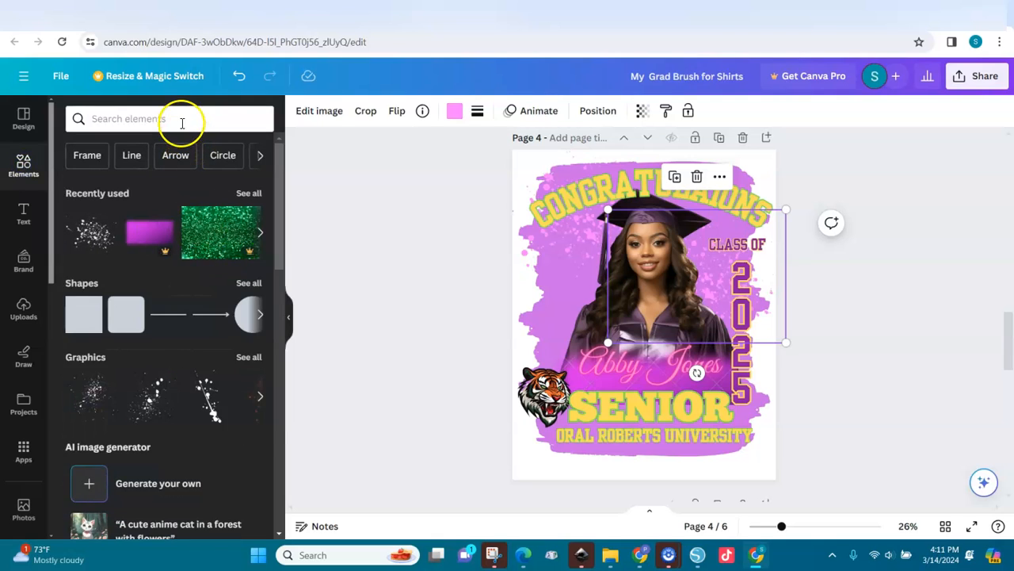
Step: Search Elements for 'gold' and drag the first gold sparkle swirl graphic across the graduate photo
{"action": "left_click", "coordinate": [182, 120]}
{"action": "type", "text": "gold"}
{"action": "key", "text": "Return"}
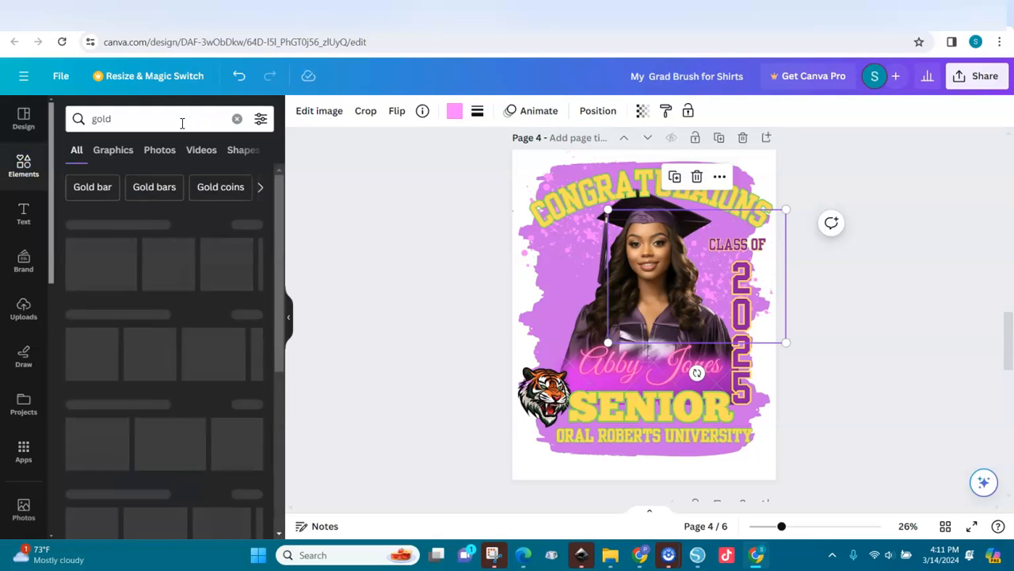
{"action": "left_click", "coordinate": [238, 227]}
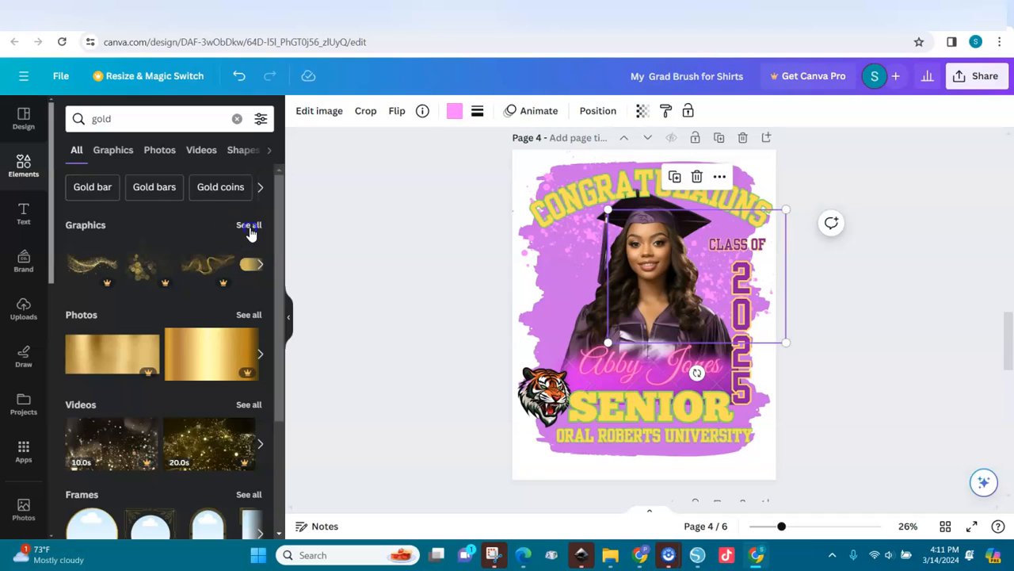
{"action": "left_click_drag", "start_coordinate": [101, 247], "coordinate": [576, 305]}
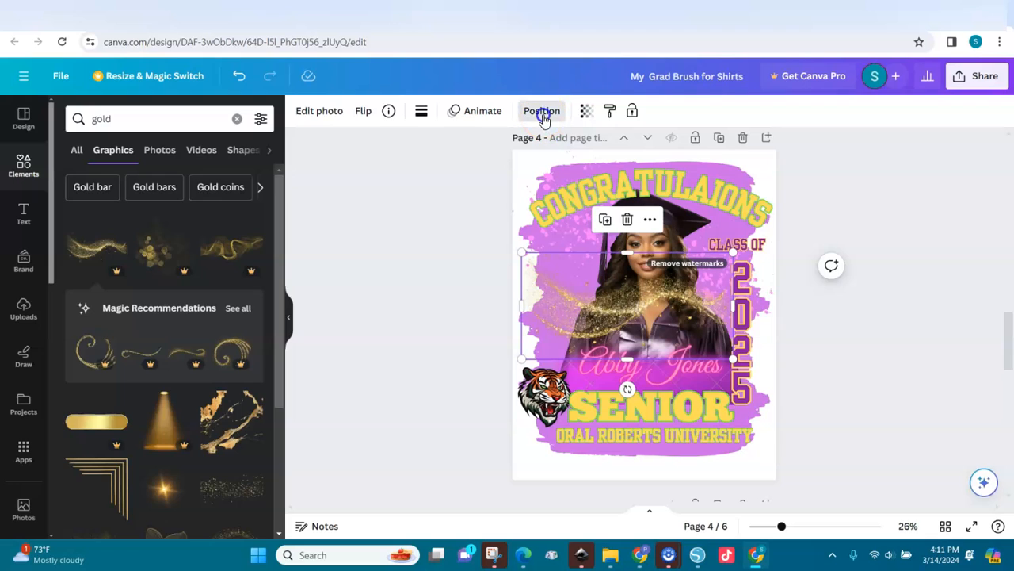
{"action": "left_click", "coordinate": [542, 112]}
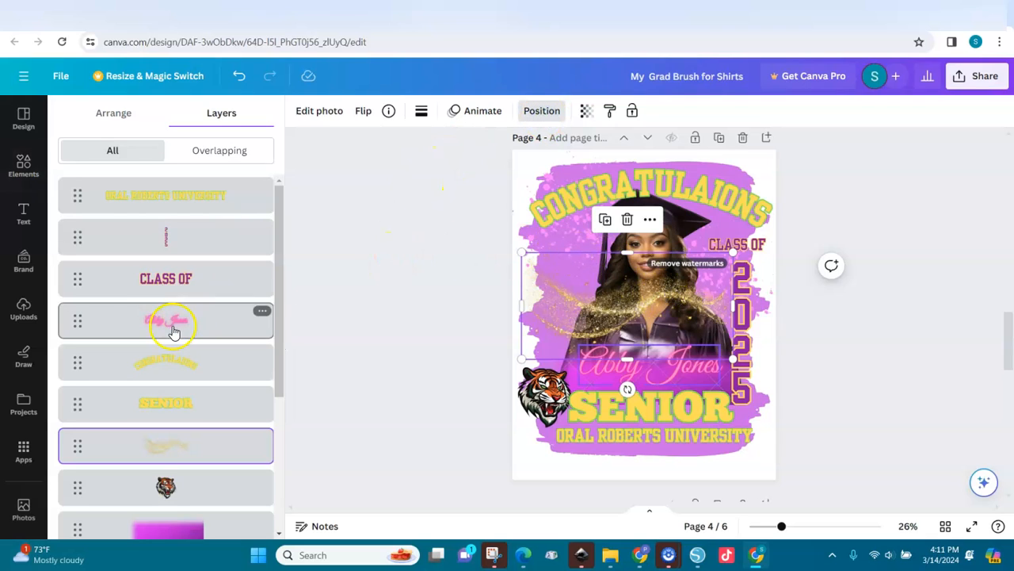
Step: Move the gold sparkle layer below the graduate photo in the Layers panel
{"action": "left_click_drag", "start_coordinate": [170, 479], "coordinate": [195, 464]}
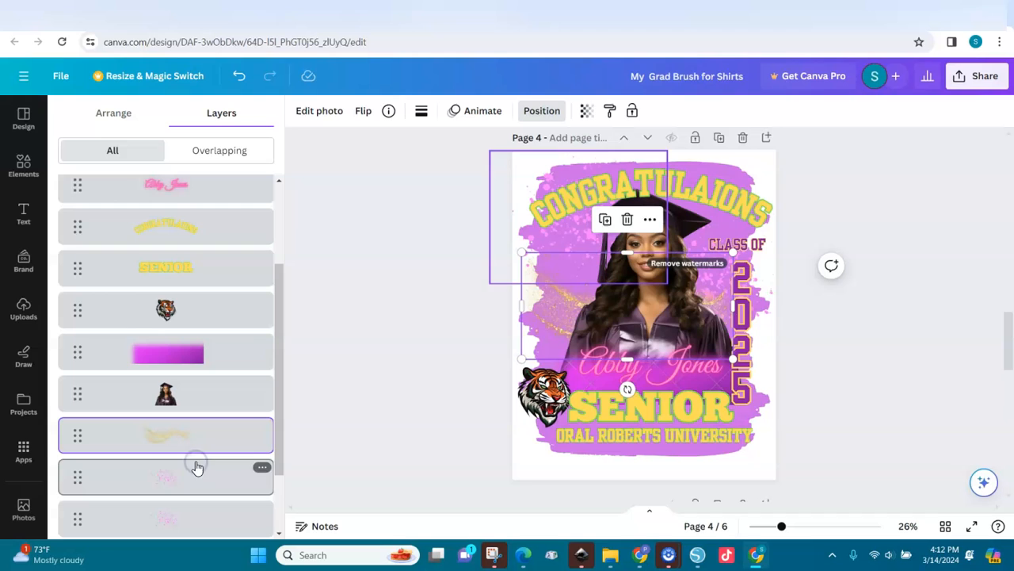
{"action": "left_click", "coordinate": [561, 296]}
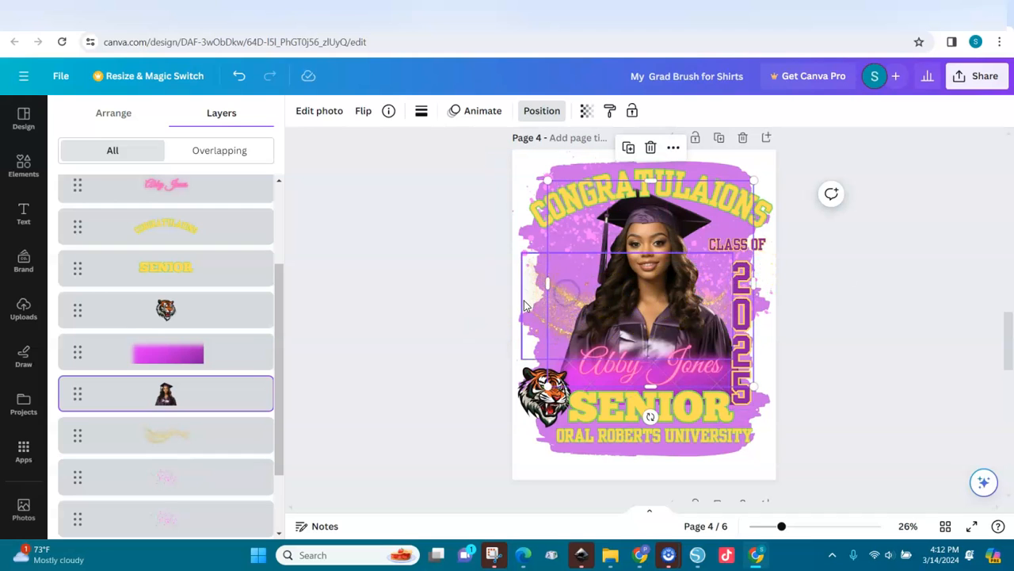
{"action": "left_click", "coordinate": [522, 296]}
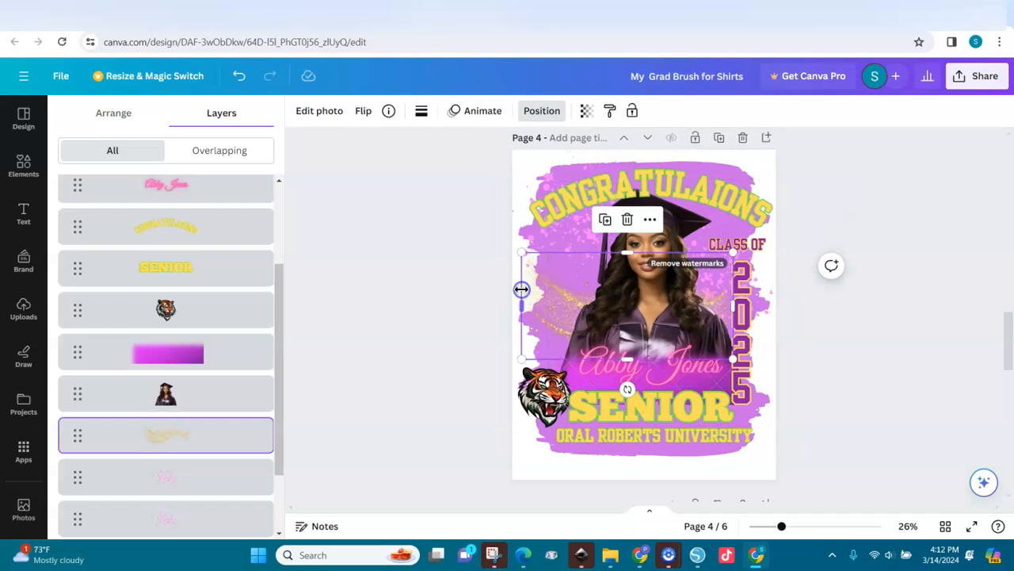
Step: Narrow, tilt diagonally and enlarge the gold sparkle swirl toward the upper left
{"action": "mouse_move", "coordinate": [526, 348]}
{"action": "left_mouse_down"}
{"action": "mouse_move", "coordinate": [543, 343]}
{"action": "mouse_move", "coordinate": [536, 349]}
{"action": "mouse_move", "coordinate": [534, 339]}
{"action": "left_mouse_up"}
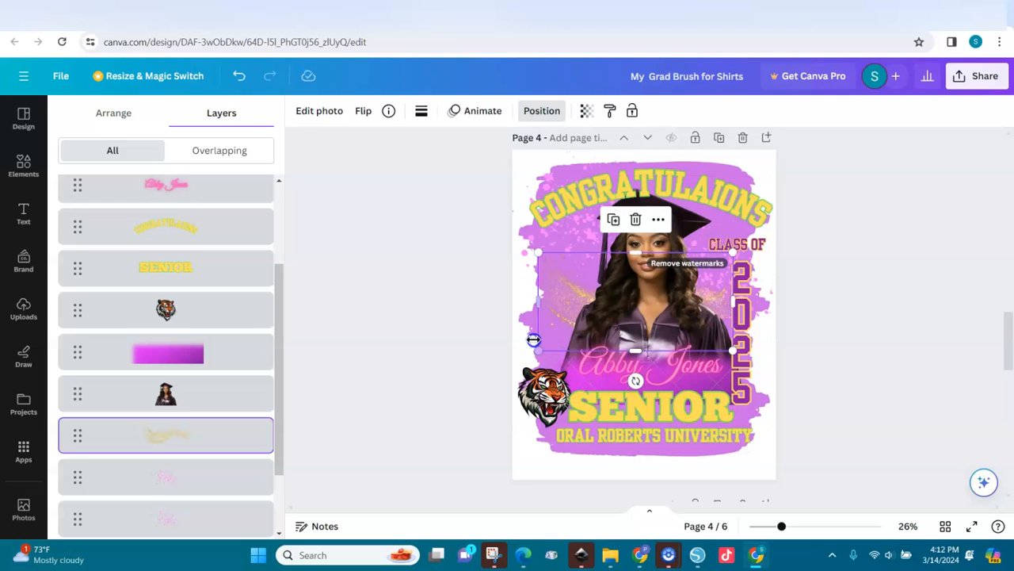
{"action": "left_click_drag", "start_coordinate": [636, 379], "coordinate": [588, 364]}
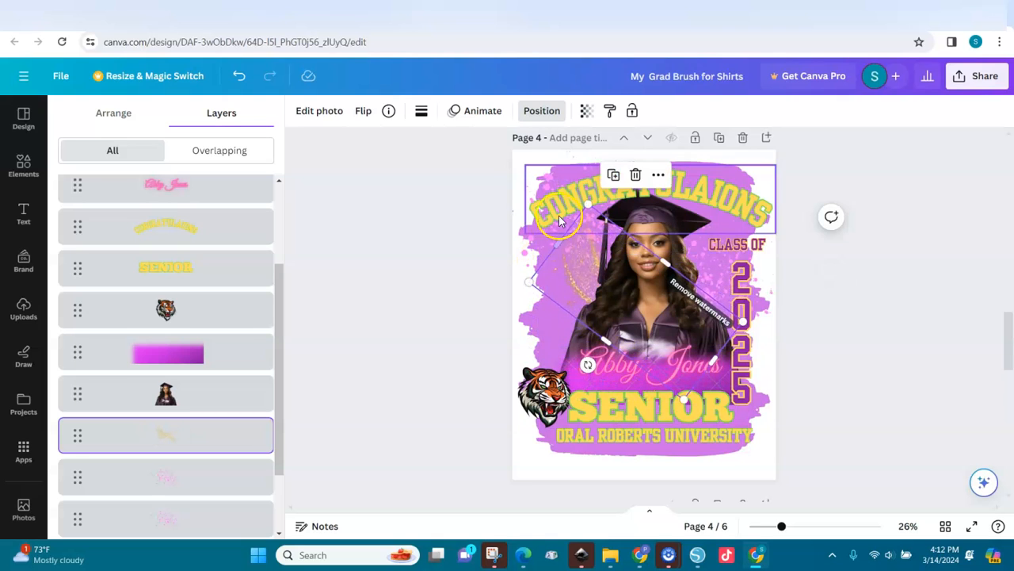
{"action": "left_click_drag", "start_coordinate": [588, 210], "coordinate": [558, 152]}
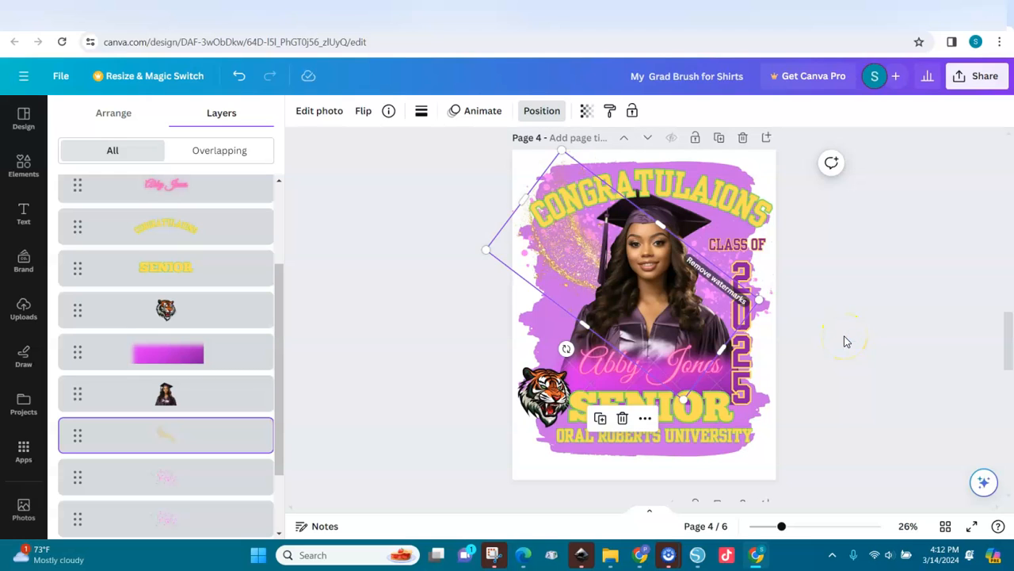
{"action": "left_click", "coordinate": [827, 294]}
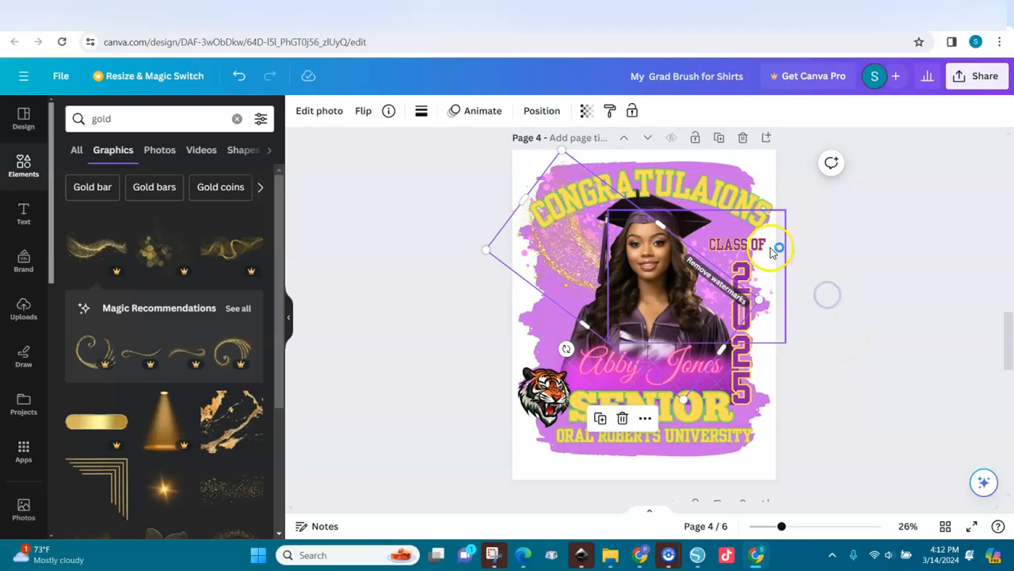
{"action": "left_click", "coordinate": [773, 438]}
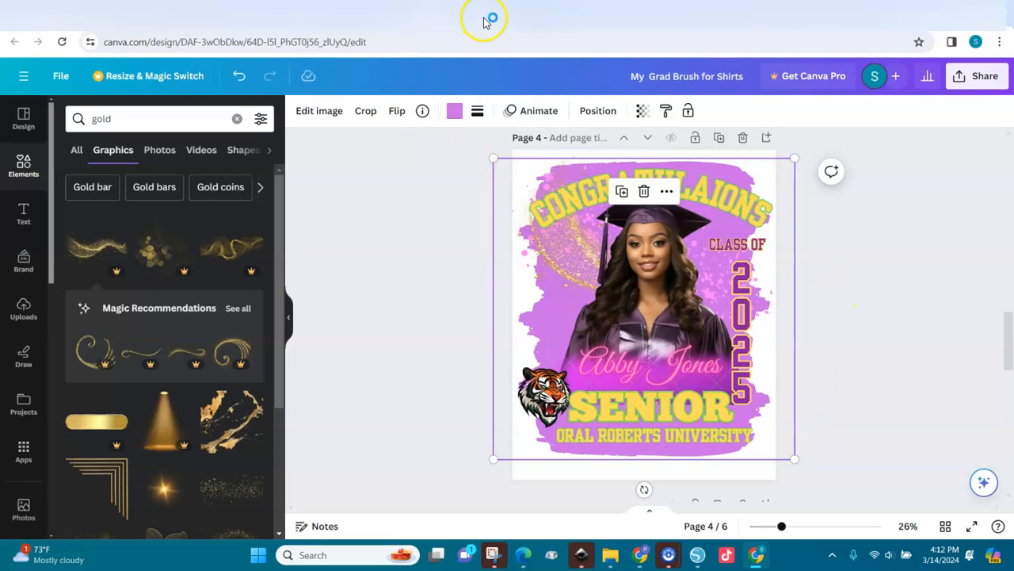
Step: Open the Grad PLR Bundle design from its link
{"action": "left_click", "coordinate": [514, 14]}
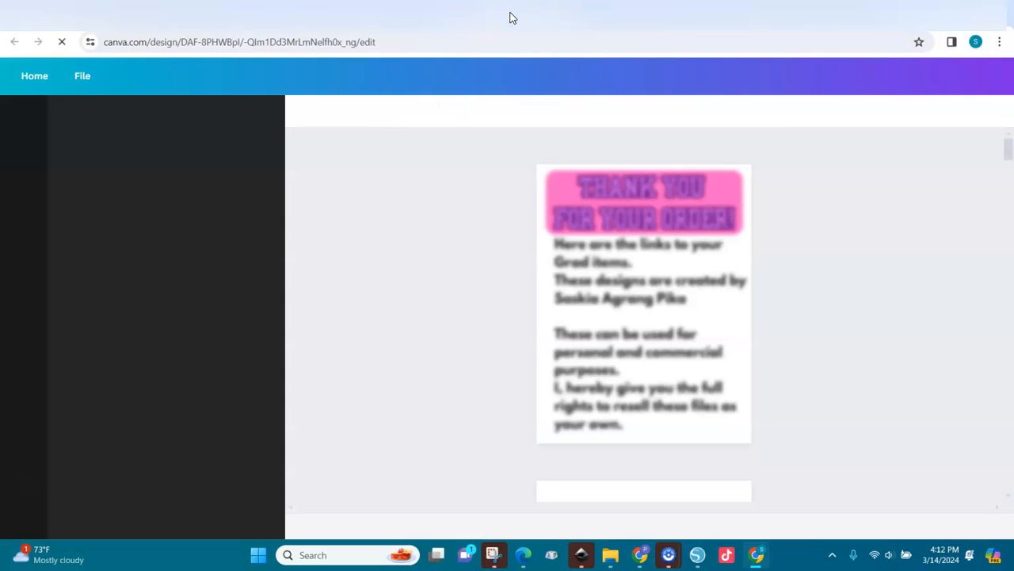
{"action": "scroll", "coordinate": [1008, 170], "scroll_direction": "down", "scroll_amount": 5}
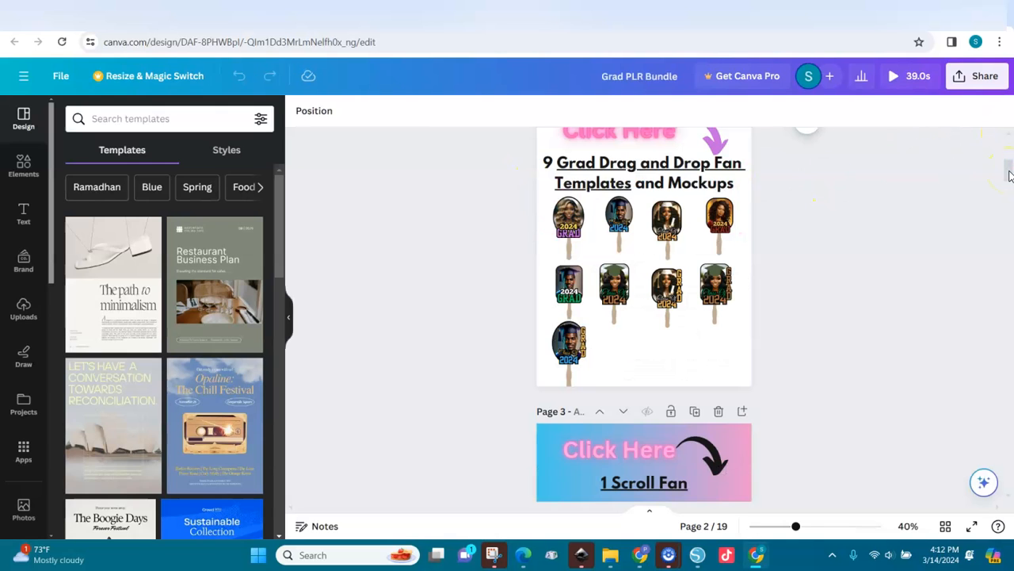
{"action": "scroll", "coordinate": [1008, 172], "scroll_direction": "down", "scroll_amount": 3}
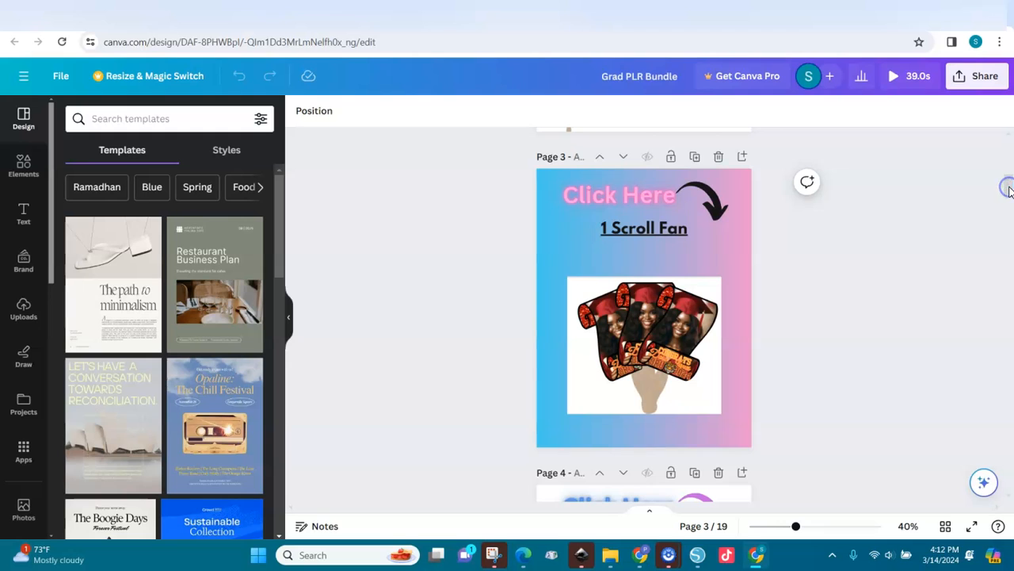
{"action": "left_click_drag", "start_coordinate": [1008, 189], "coordinate": [1008, 200]}
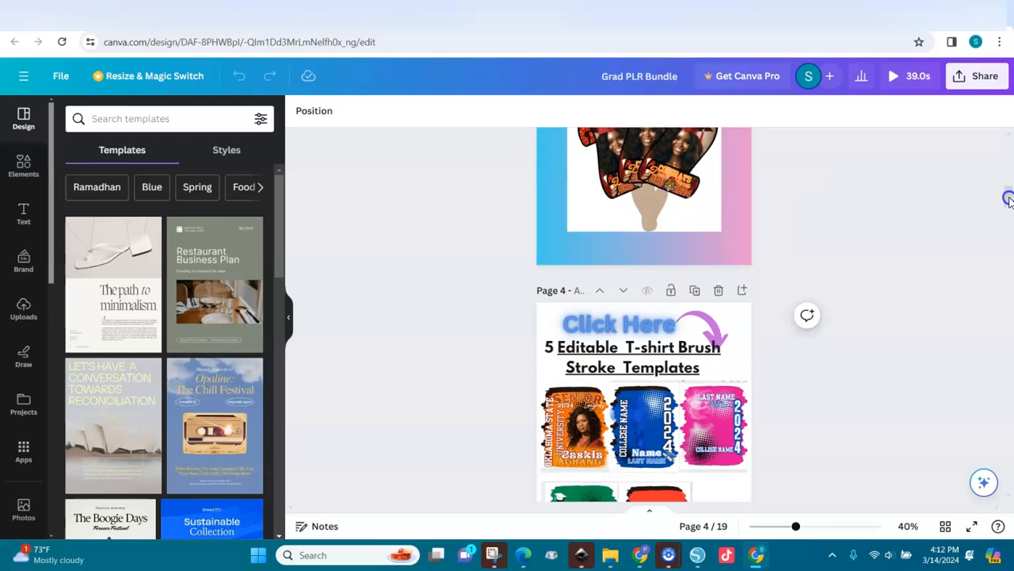
Step: Scroll through all 19 pages down to the Female Graduates portraits page
{"action": "scroll", "coordinate": [1008, 202], "scroll_direction": "down", "scroll_amount": 3}
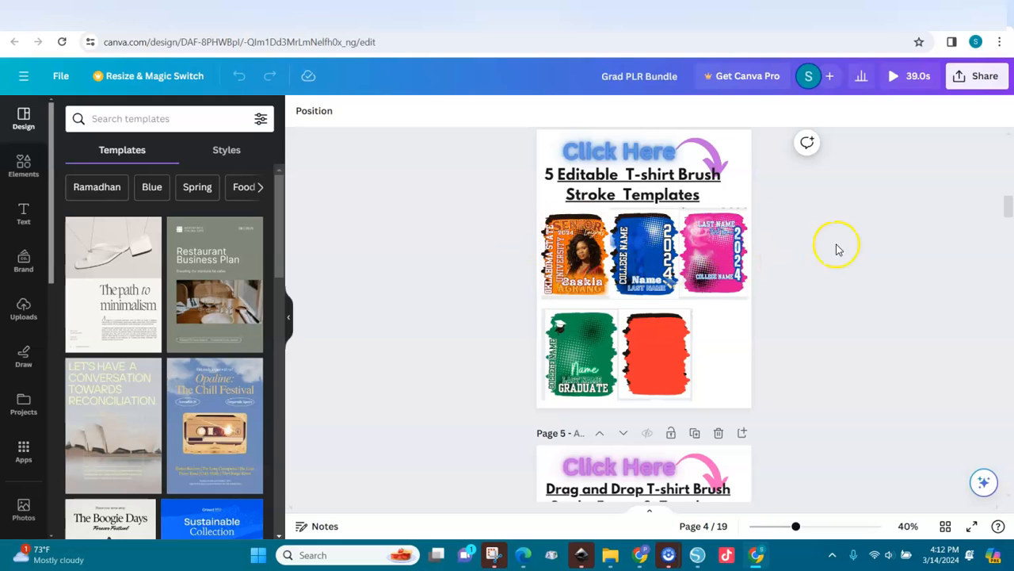
{"action": "scroll", "coordinate": [1011, 216], "scroll_direction": "down", "scroll_amount": 4}
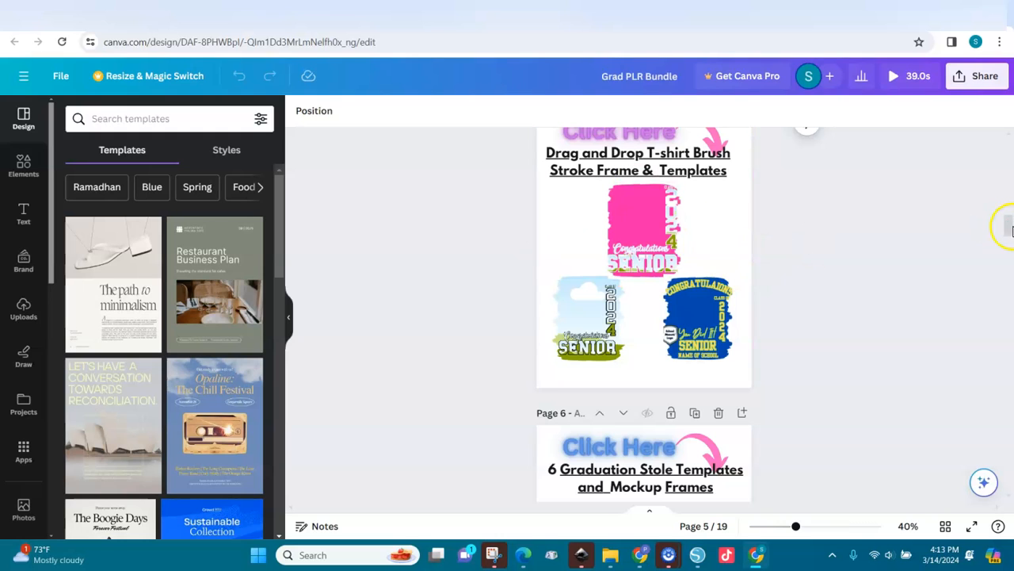
{"action": "scroll", "coordinate": [1011, 228], "scroll_direction": "down", "scroll_amount": 3}
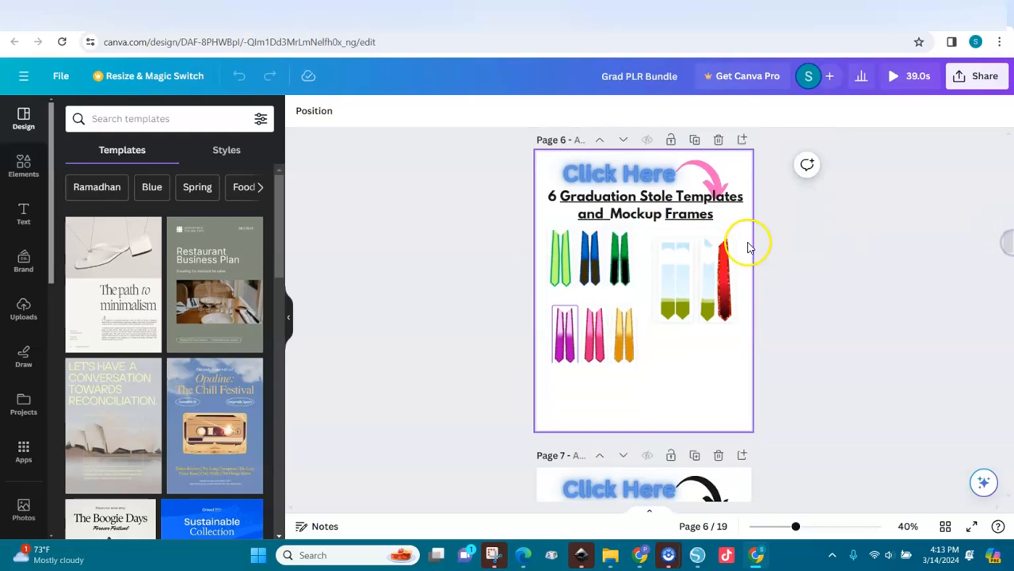
{"action": "scroll", "coordinate": [1011, 255], "scroll_direction": "down", "scroll_amount": 3}
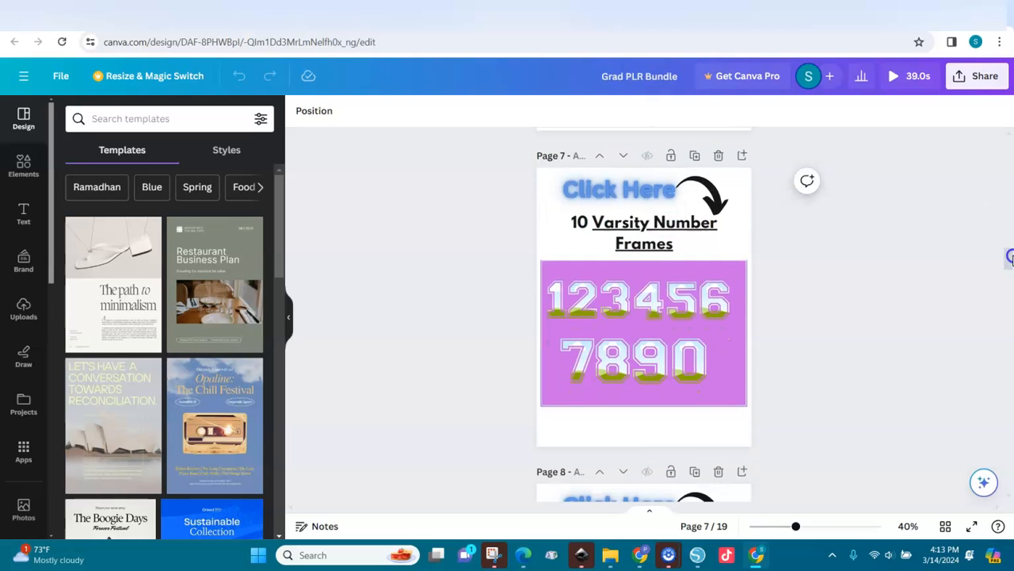
{"action": "scroll", "coordinate": [1011, 255], "scroll_direction": "down", "scroll_amount": 3}
{"action": "scroll", "coordinate": [1012, 283], "scroll_direction": "down", "scroll_amount": 2}
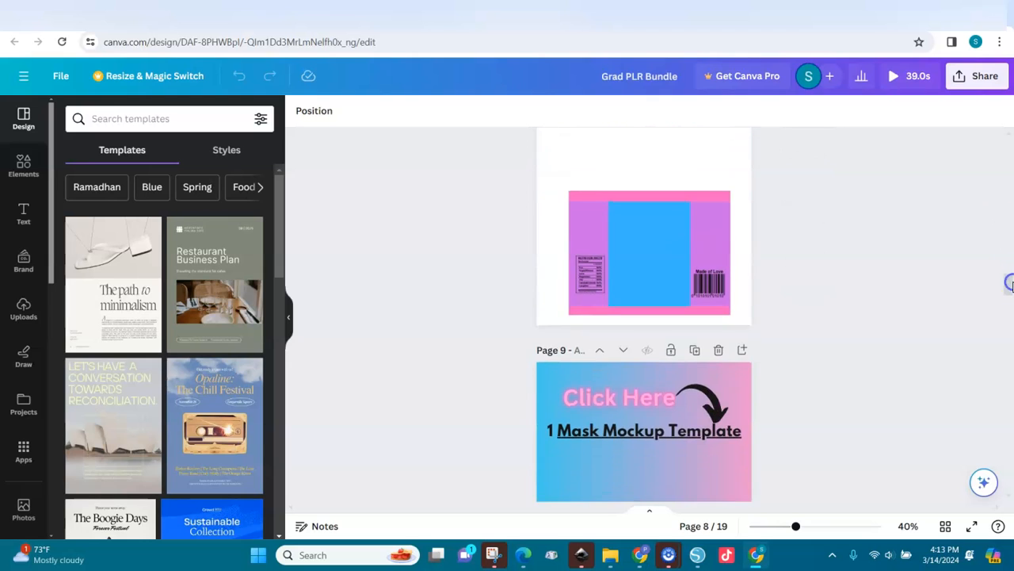
{"action": "scroll", "coordinate": [1011, 271], "scroll_direction": "up", "scroll_amount": 2}
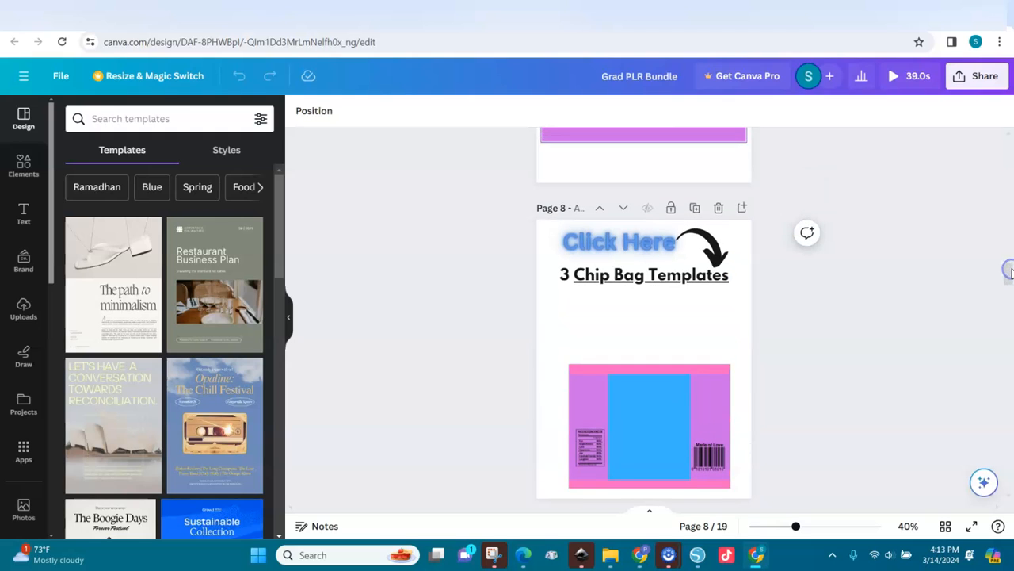
{"action": "scroll", "coordinate": [1011, 273], "scroll_direction": "down", "scroll_amount": 5}
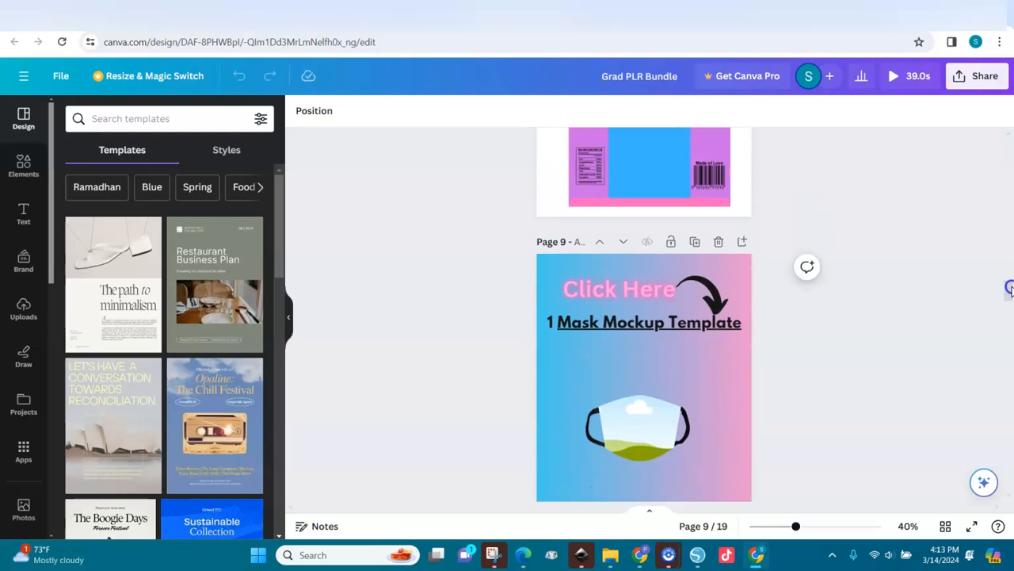
{"action": "left_click_drag", "start_coordinate": [1009, 295], "coordinate": [1009, 326]}
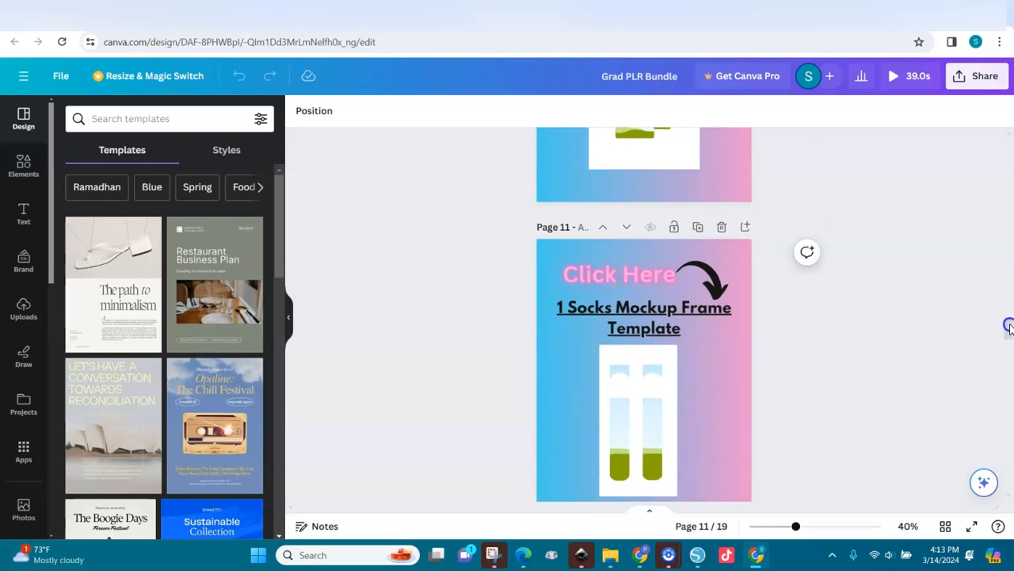
{"action": "left_click_drag", "start_coordinate": [1010, 327], "coordinate": [1006, 368]}
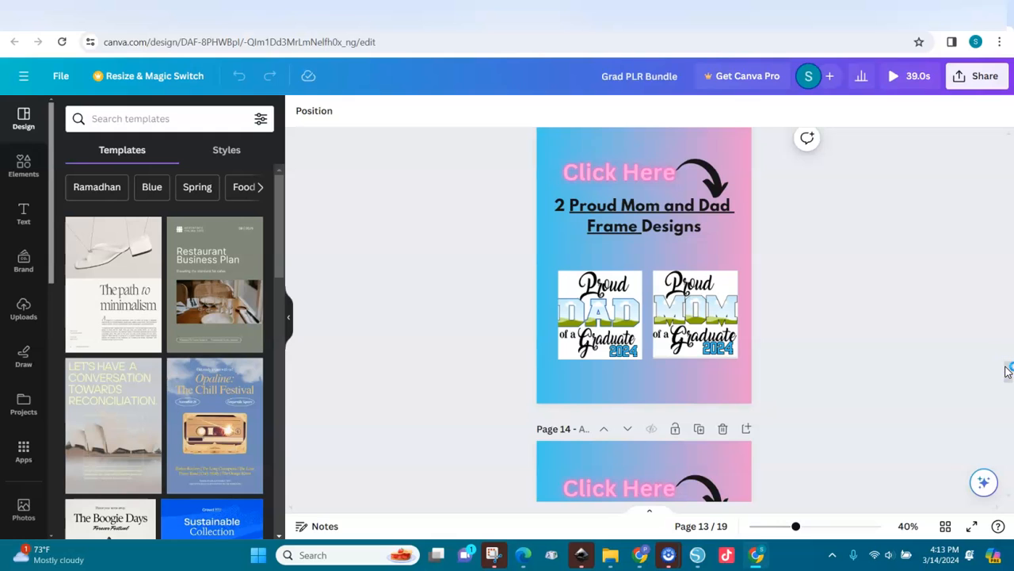
{"action": "left_click_drag", "start_coordinate": [1005, 371], "coordinate": [1008, 485]}
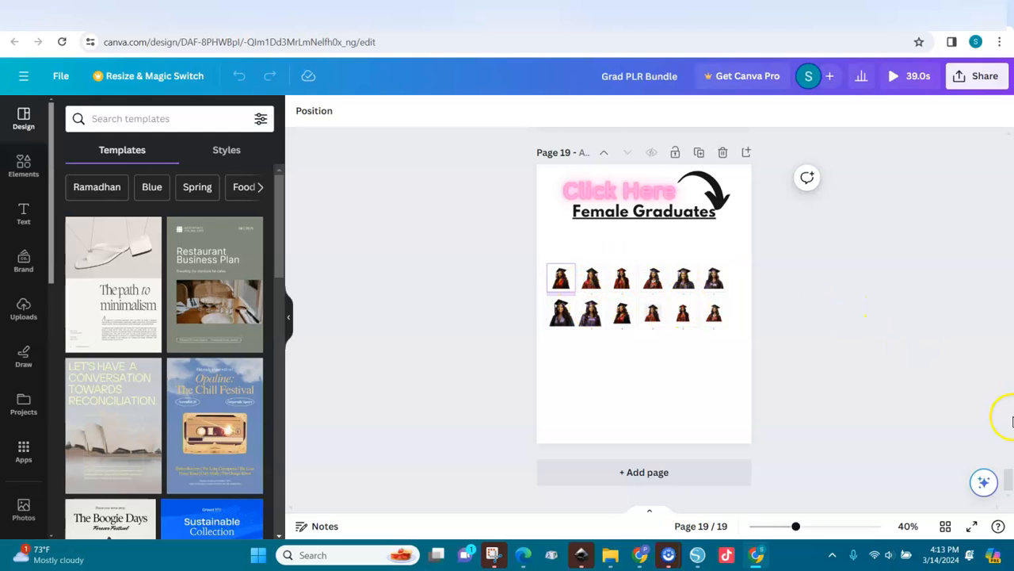
{"action": "left_click_drag", "start_coordinate": [1010, 478], "coordinate": [1010, 175]}
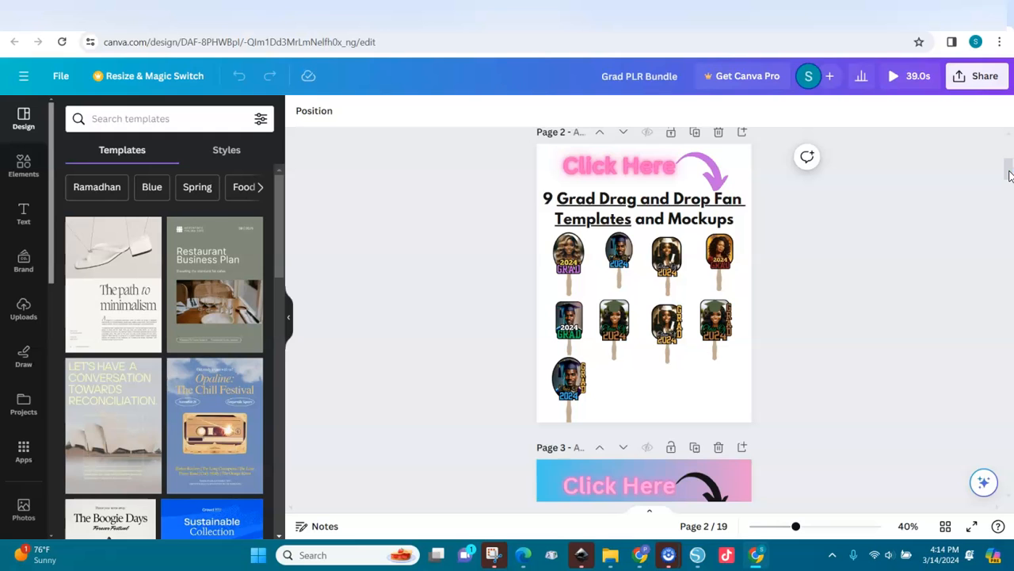
{"action": "mouse_move", "coordinate": [1008, 162]}
{"action": "left_mouse_down"}
{"action": "mouse_move", "coordinate": [1009, 149]}
{"action": "mouse_move", "coordinate": [1008, 164]}
{"action": "left_mouse_up"}
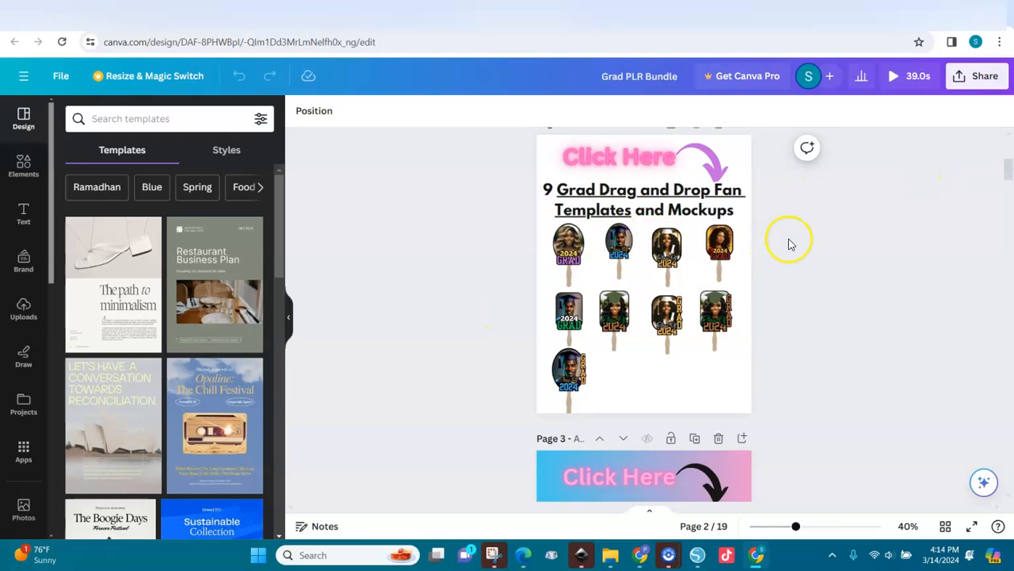
{"action": "left_click_drag", "start_coordinate": [1009, 178], "coordinate": [1006, 198]}
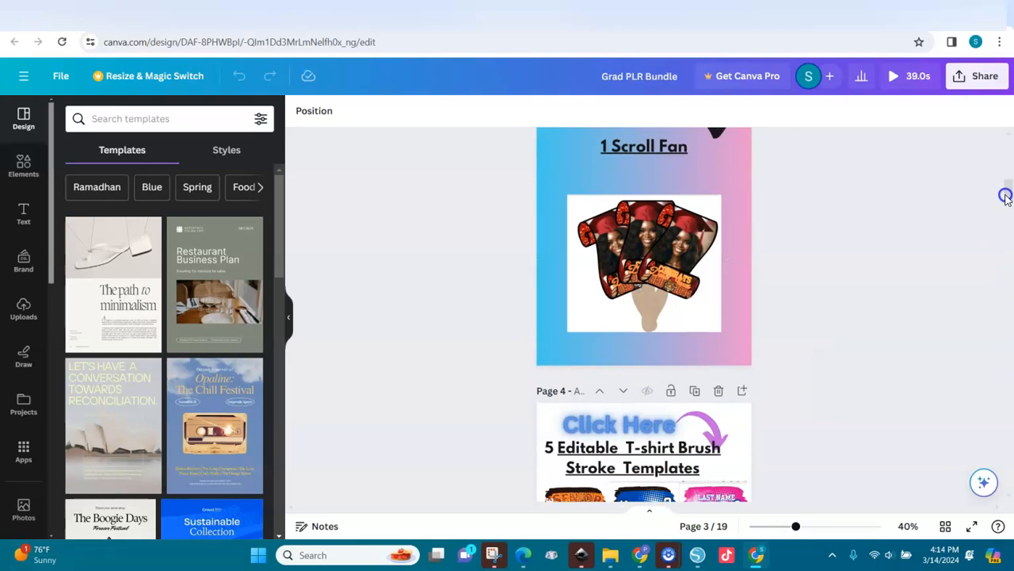
{"action": "left_click", "coordinate": [634, 253]}
{"action": "left_click_drag", "start_coordinate": [1005, 190], "coordinate": [1007, 250]}
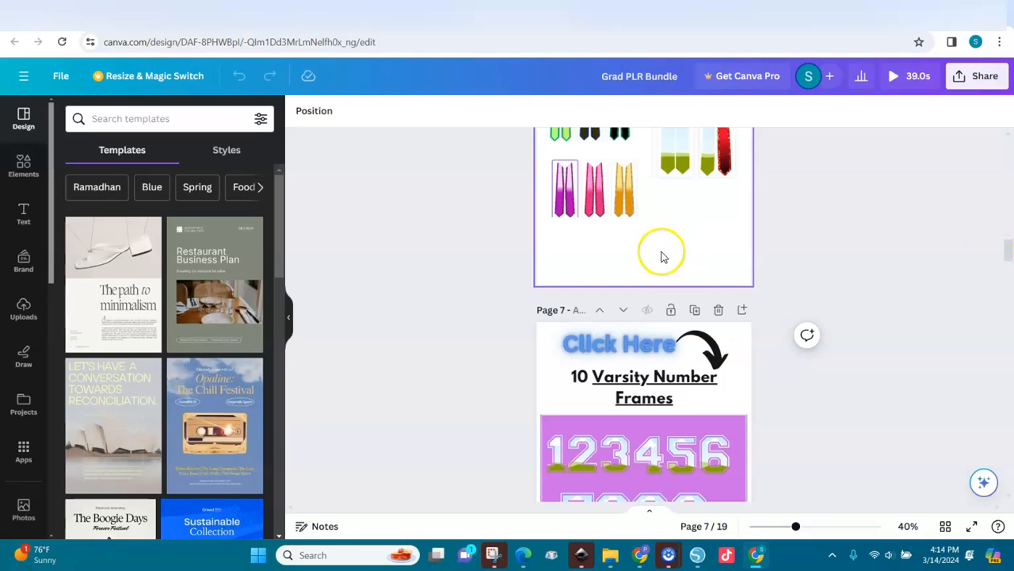